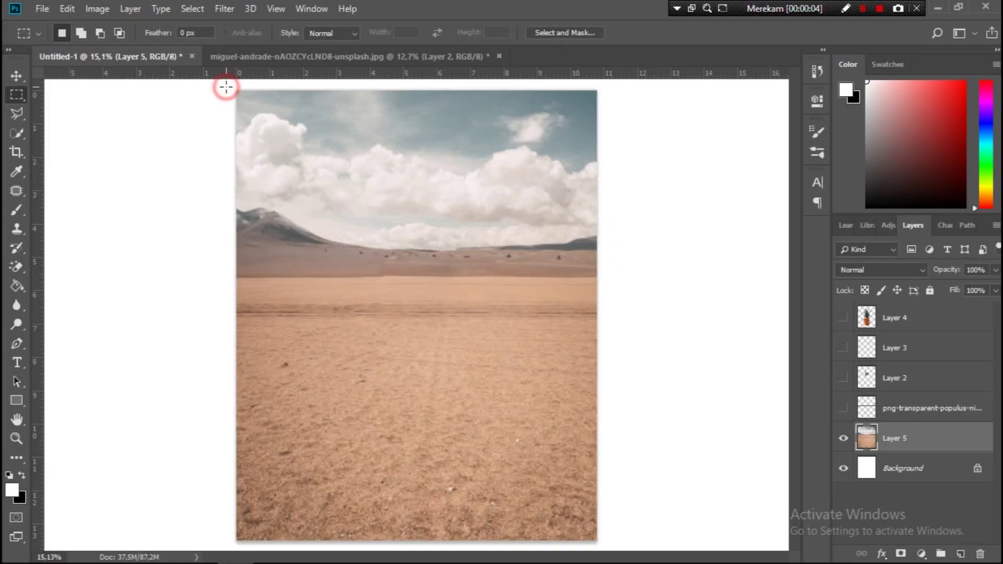
- Delete the sky and mountains from the desert photo, then show the bushes layer
{"action": "left_click_drag", "start_coordinate": [226, 86], "coordinate": [640, 281]}
{"action": "key", "text": "Delete"}
{"action": "left_click", "coordinate": [844, 408]}
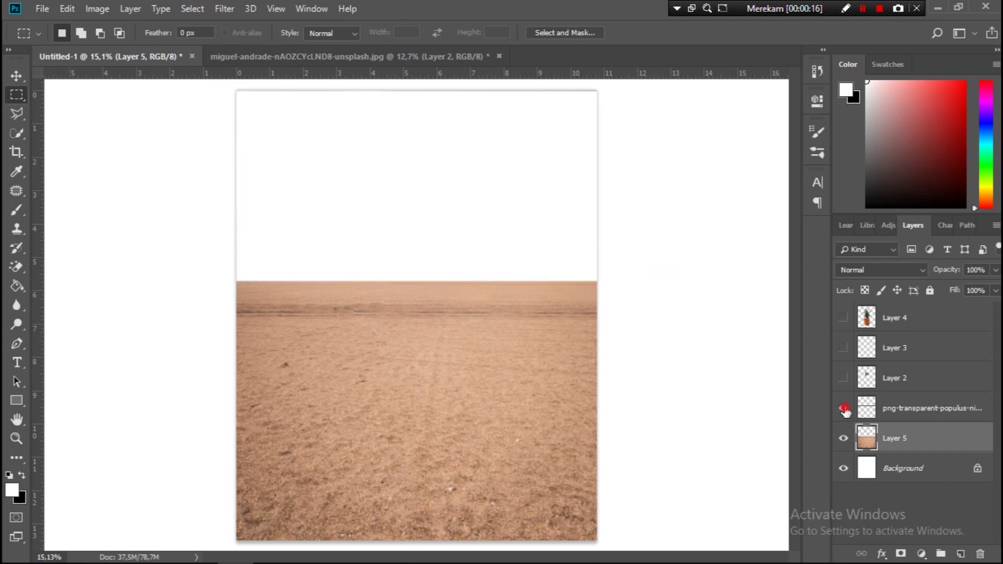
- Nudge the bushes down and shorten the sand layer's height with Free Transform
{"action": "key", "text": "v"}
{"action": "left_click_drag", "start_coordinate": [559, 275], "coordinate": [559, 285]}
{"action": "left_click", "coordinate": [570, 383], "text": "ctrl"}
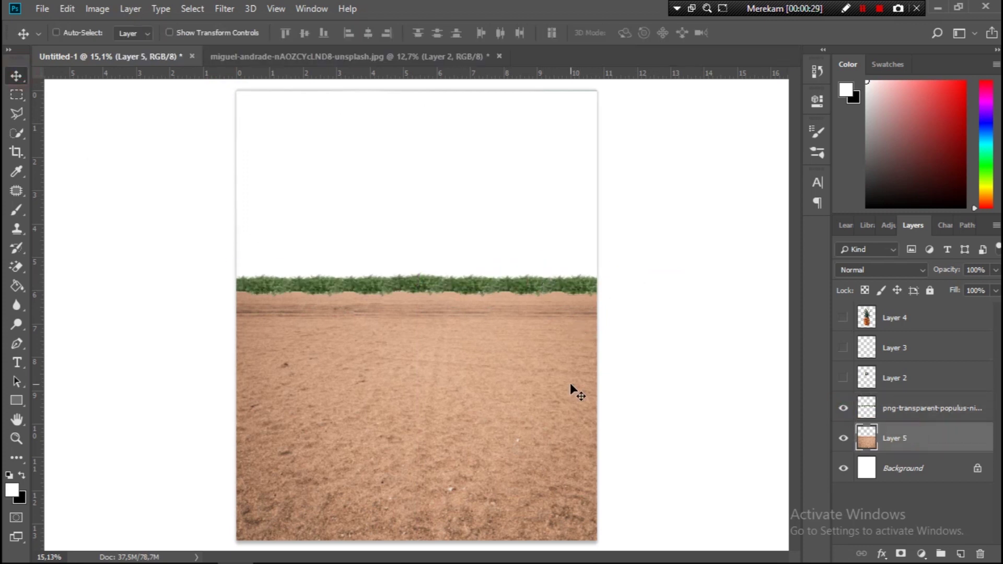
{"action": "key", "text": "ctrl+t"}
{"action": "left_click_drag", "start_coordinate": [418, 526], "coordinate": [418, 497]}
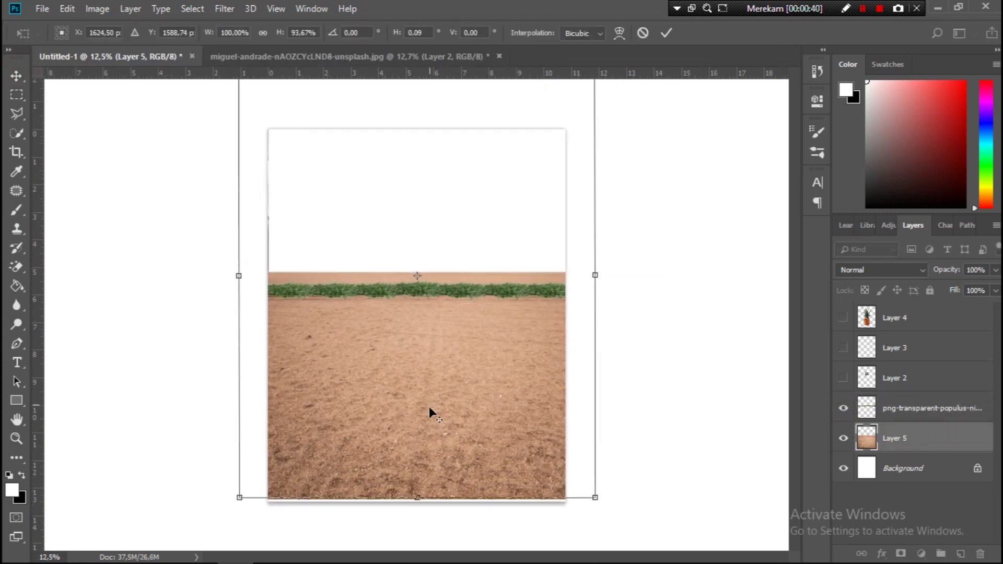
{"action": "scroll", "coordinate": [421, 316], "scroll_direction": "down", "scroll_amount": 2}
{"action": "left_click_drag", "start_coordinate": [419, 136], "coordinate": [419, 209]}
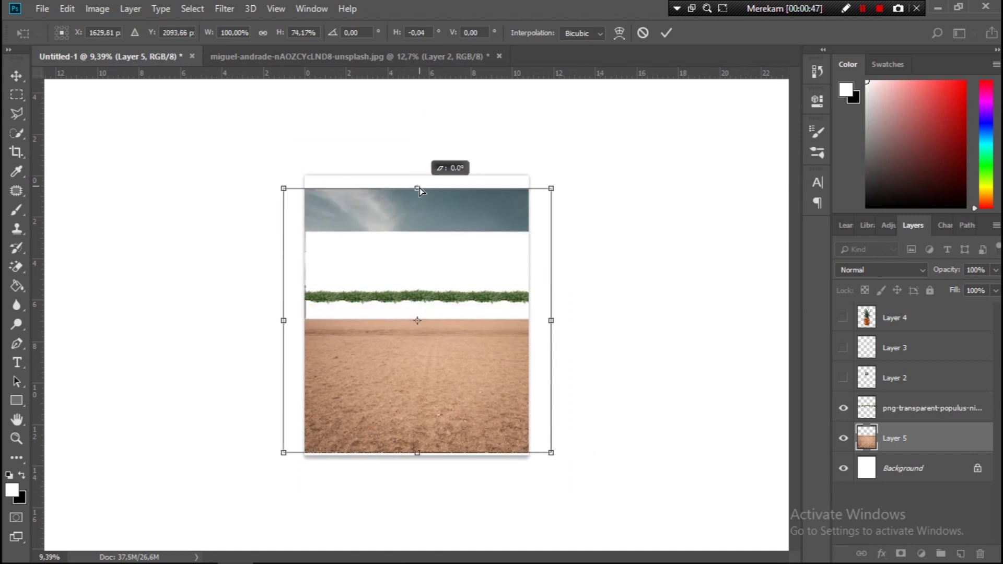
{"action": "key", "text": "Return"}
- Delete the leftover sky strip above the bushes and move the bushes onto the sand
{"action": "left_click", "coordinate": [16, 95]}
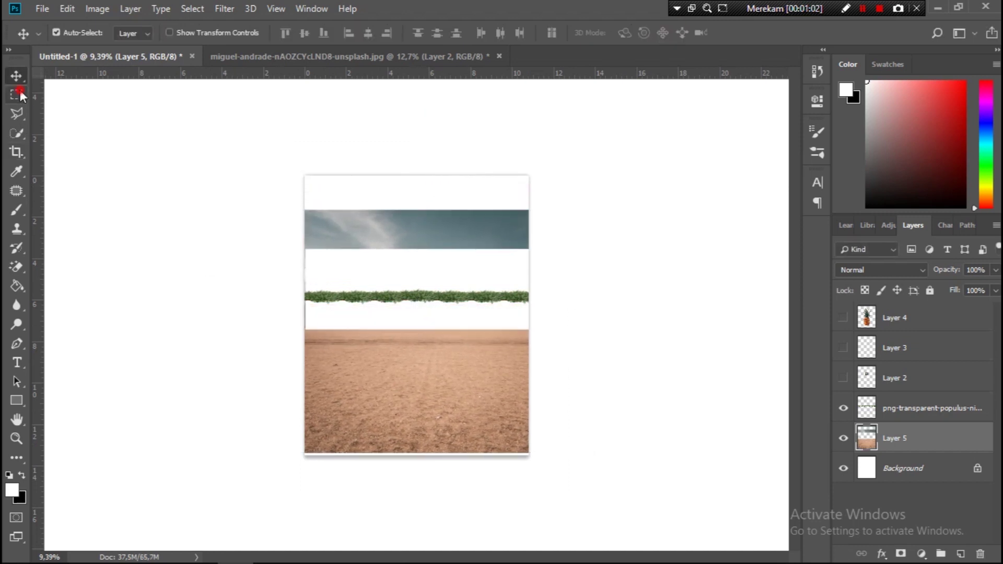
{"action": "left_click_drag", "start_coordinate": [295, 206], "coordinate": [566, 250]}
{"action": "key", "text": "Delete"}
{"action": "key", "text": "ctrl+d"}
{"action": "key", "text": "v"}
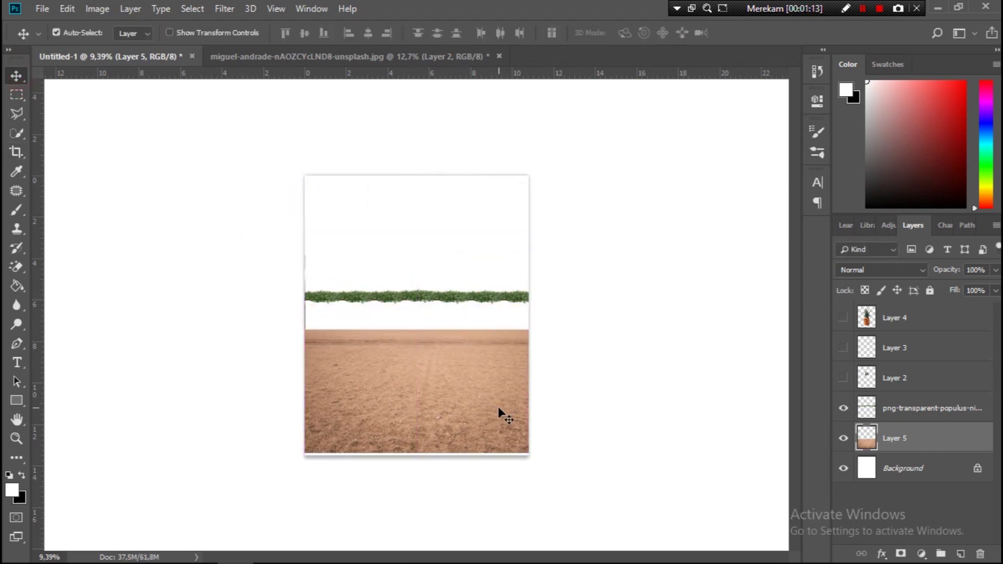
{"action": "left_click_drag", "start_coordinate": [428, 297], "coordinate": [427, 337]}
- Settle the bush row exactly on the sand's horizon edge
{"action": "key", "text": "ctrl+0"}
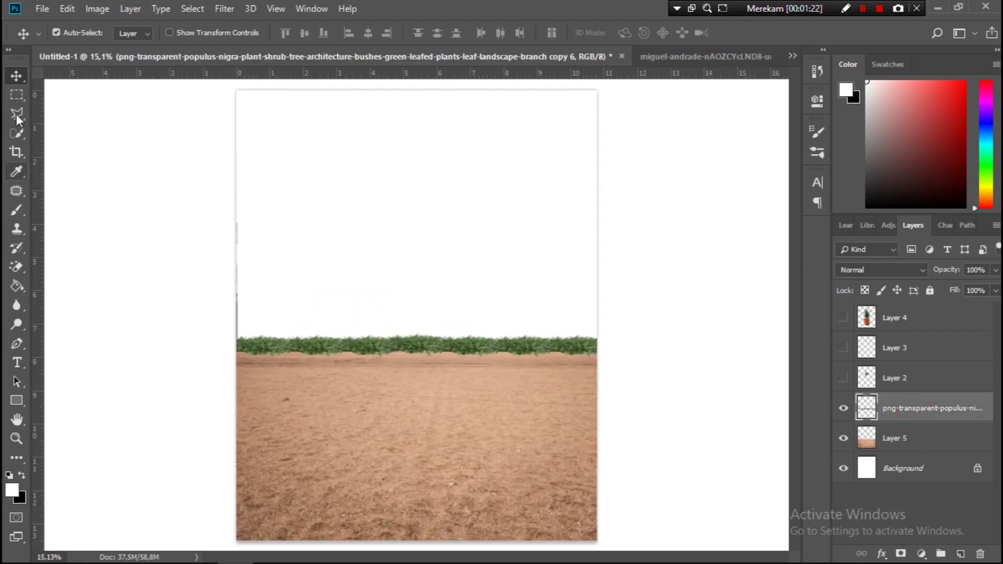
{"action": "key", "text": "m"}
{"action": "left_click_drag", "start_coordinate": [238, 203], "coordinate": [246, 340]}
{"action": "left_click", "coordinate": [904, 438]}
{"action": "left_click", "coordinate": [15, 73]}
{"action": "left_click_drag", "start_coordinate": [480, 345], "coordinate": [480, 349]}
{"action": "scroll", "coordinate": [500, 433], "scroll_direction": "down", "scroll_amount": 2}
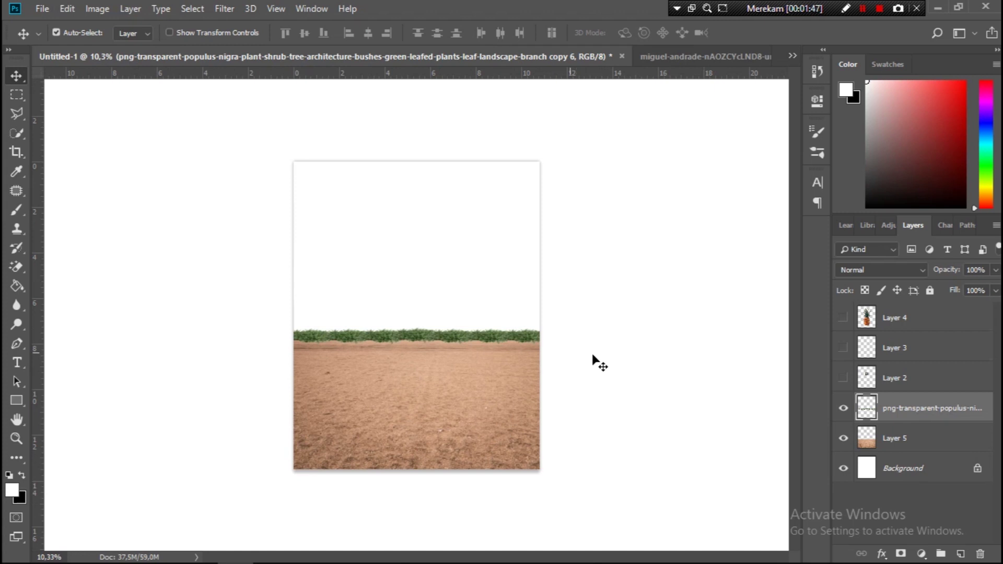
- Show the pineapple, scale it to about 78%, and stand it on the sand centre
{"action": "left_click", "coordinate": [844, 318]}
{"action": "key", "text": "ctrl+t"}
{"action": "left_click_drag", "start_coordinate": [484, 430], "coordinate": [472, 404]}
{"action": "scroll", "coordinate": [434, 365], "scroll_direction": "up", "scroll_amount": 2}
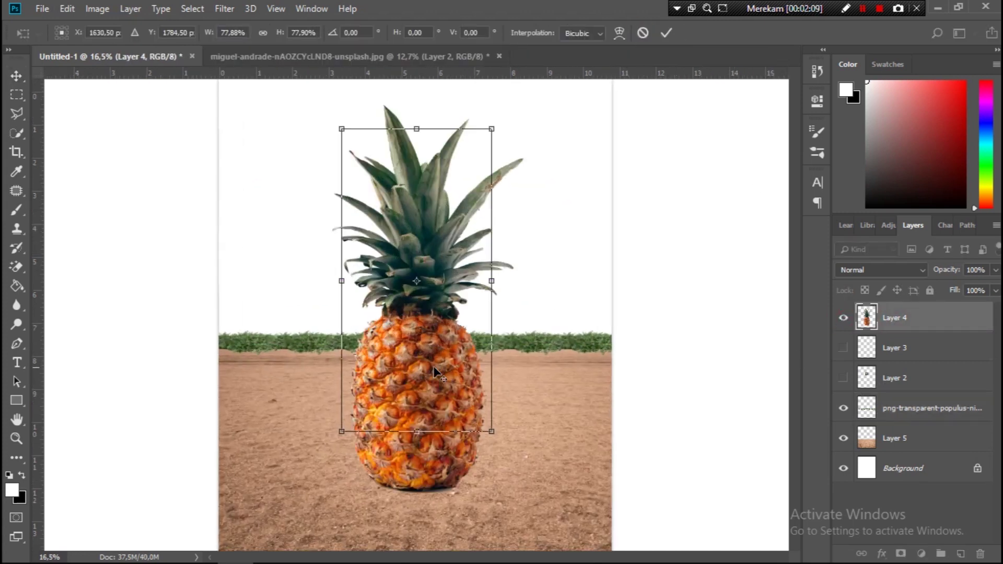
{"action": "key", "text": "Return"}
{"action": "scroll", "coordinate": [524, 410], "scroll_direction": "down", "scroll_amount": 1}
{"action": "left_click_drag", "start_coordinate": [423, 325], "coordinate": [440, 375]}
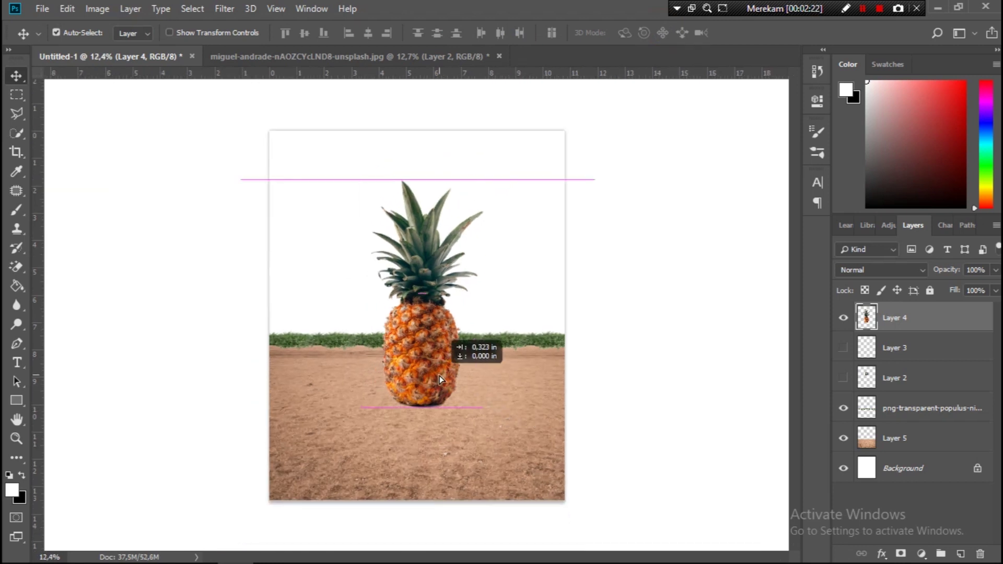
{"action": "left_click", "coordinate": [480, 239]}
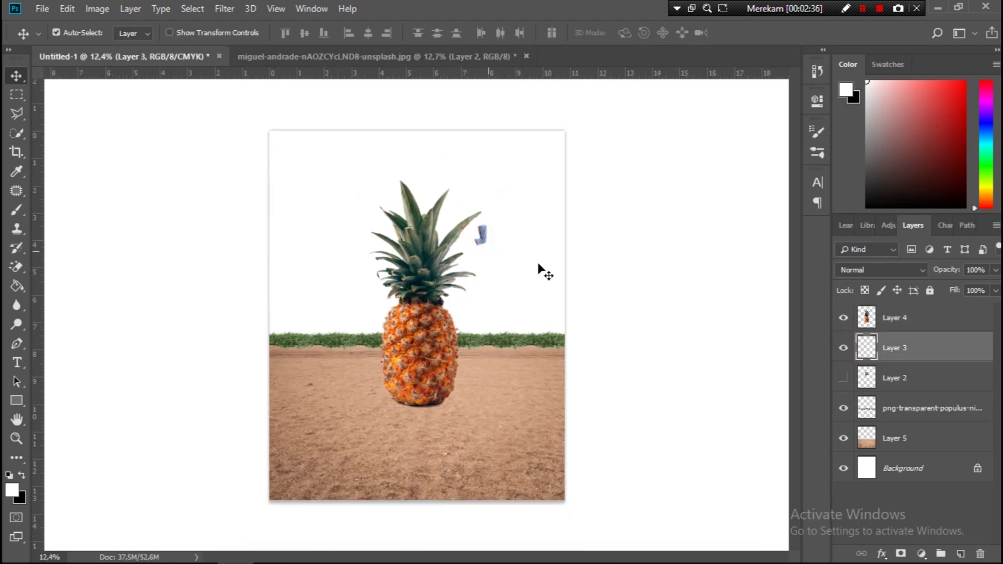
- Enlarge and rotate the blue pipe beside the pineapple and layer it above the fruit
{"action": "key", "text": "ctrl+t"}
{"action": "mouse_move", "coordinate": [488, 248]}
{"action": "left_mouse_down"}
{"action": "mouse_move", "coordinate": [494, 257]}
{"action": "mouse_move", "coordinate": [514, 250]}
{"action": "left_mouse_up"}
{"action": "left_click_drag", "start_coordinate": [480, 235], "coordinate": [471, 312]}
{"action": "scroll", "coordinate": [481, 355], "scroll_direction": "up", "scroll_amount": 2}
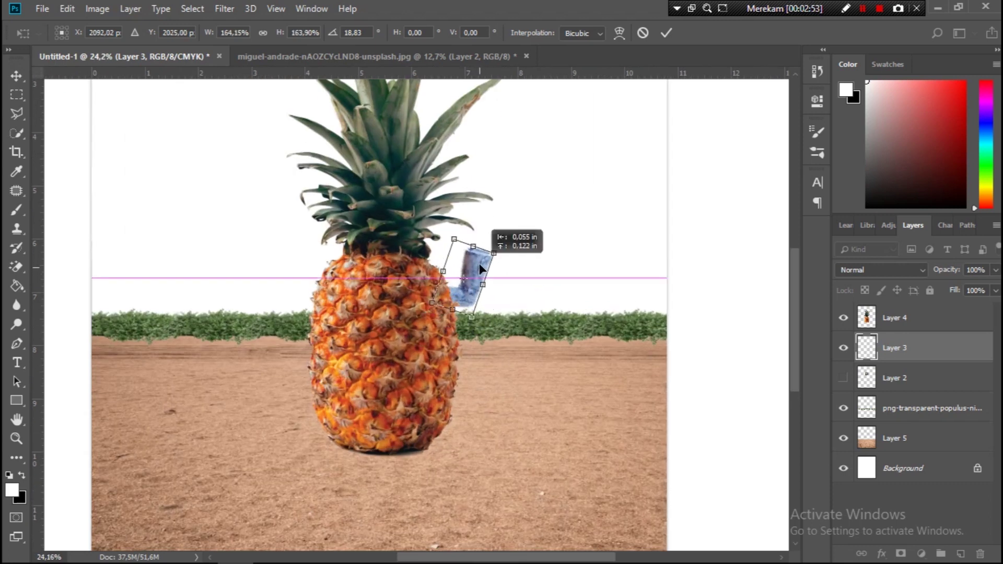
{"action": "key", "text": "Return"}
{"action": "left_click_drag", "start_coordinate": [941, 349], "coordinate": [941, 321]}
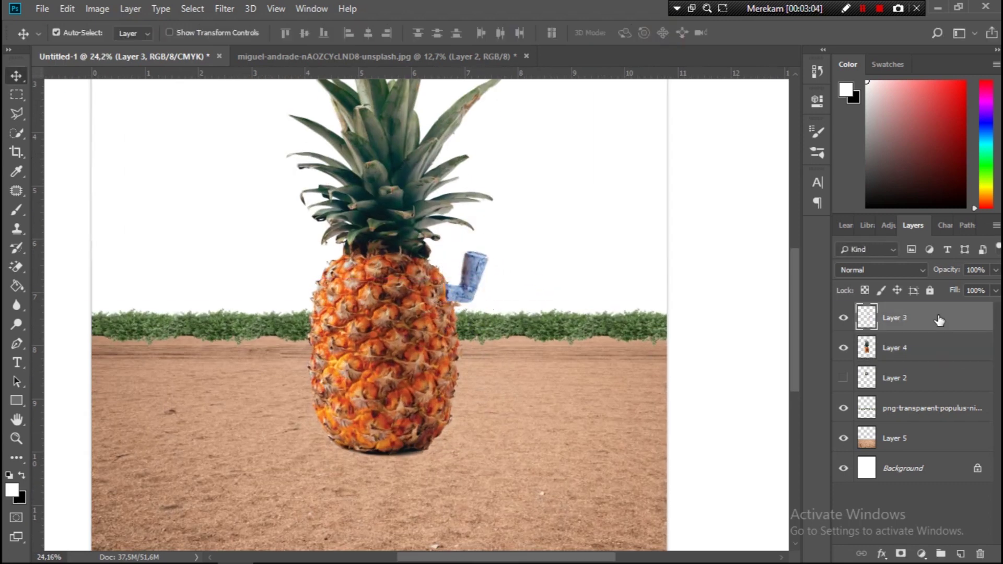
- Skew the pipe's lower corner outward and settle it against the pineapple's edge
{"action": "key", "text": "ctrl+t"}
{"action": "left_click_drag", "start_coordinate": [489, 303], "coordinate": [499, 307]}
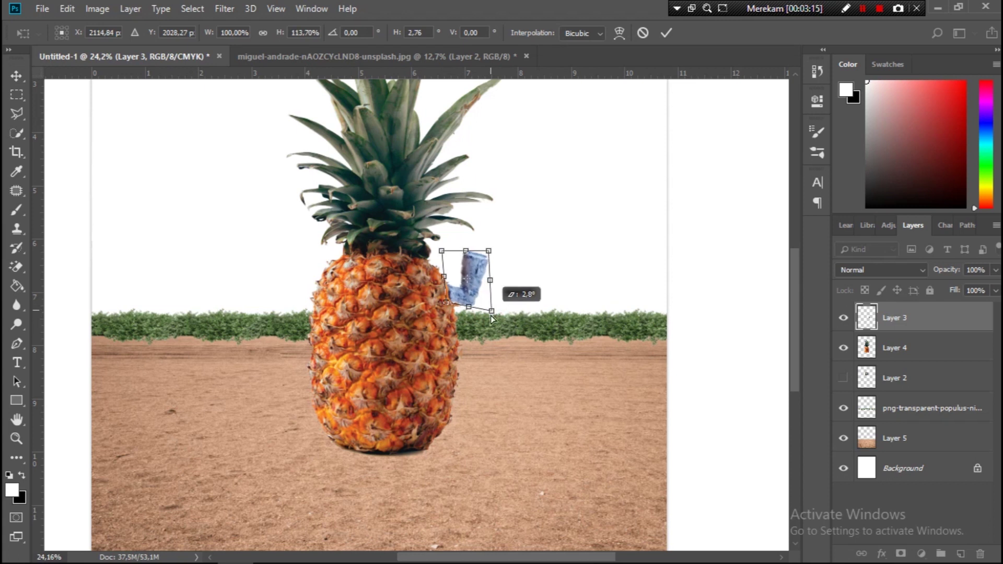
{"action": "left_click", "coordinate": [666, 32]}
{"action": "left_click_drag", "start_coordinate": [473, 282], "coordinate": [466, 284]}
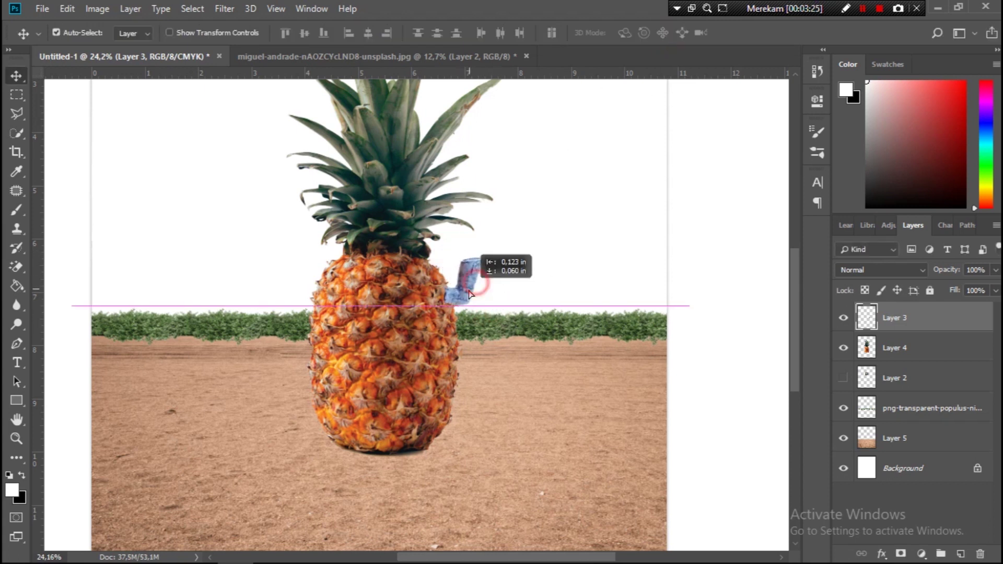
{"action": "scroll", "coordinate": [463, 348], "scroll_direction": "up", "scroll_amount": 5}
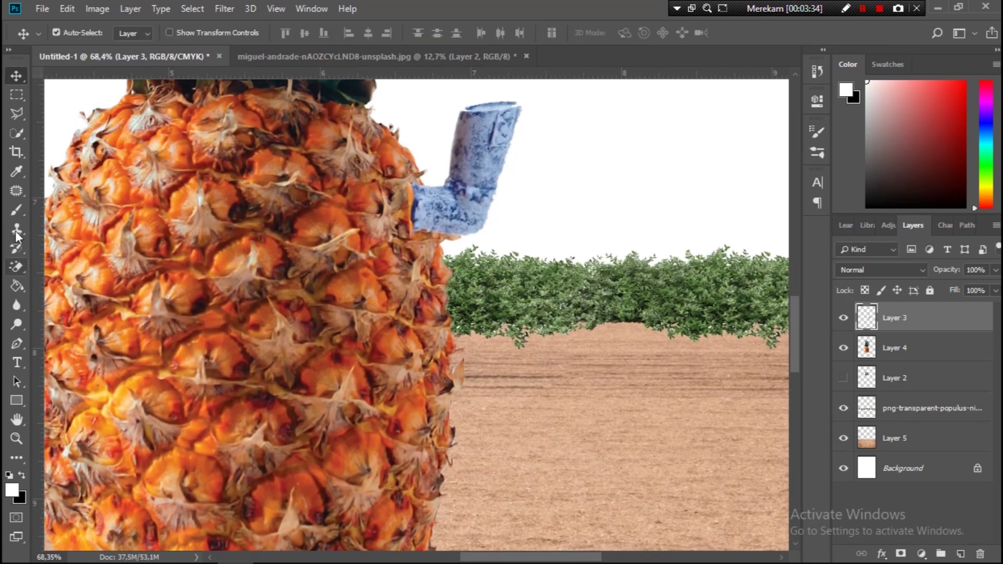
{"action": "key", "text": "e"}
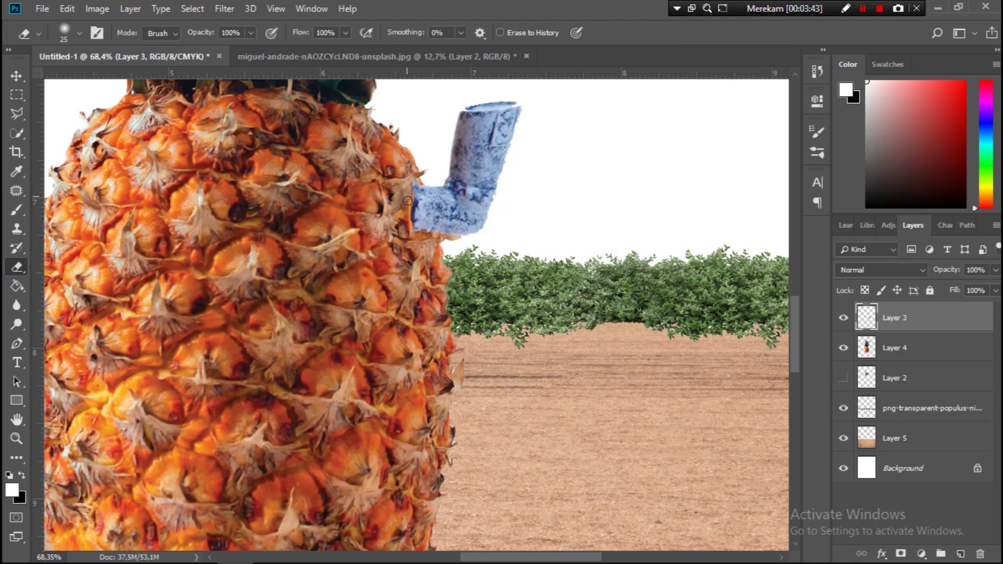
{"action": "key", "text": "v"}
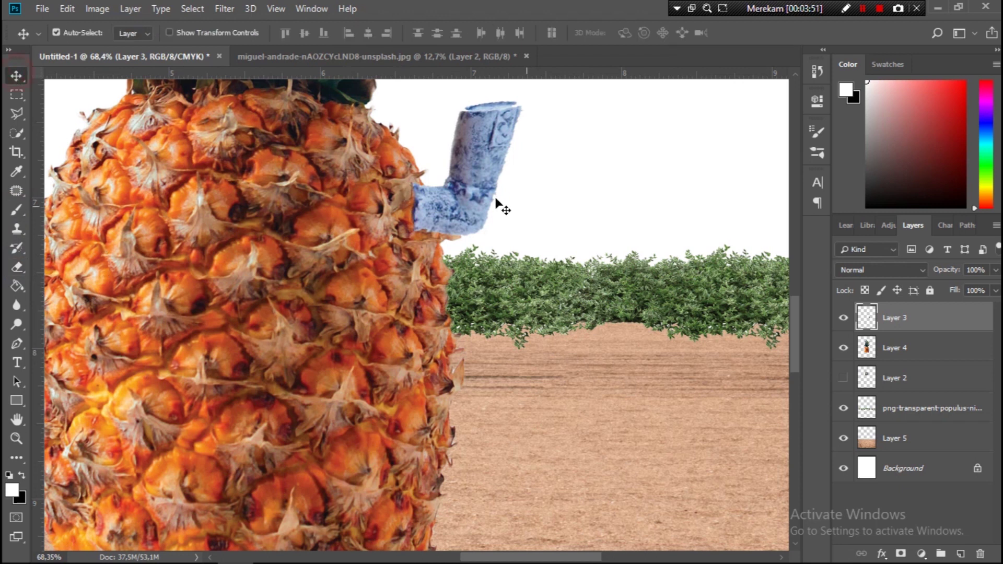
{"action": "left_click_drag", "start_coordinate": [502, 209], "coordinate": [469, 222]}
- Tilt the pipe so it leans on the pineapple's upper right side
{"action": "scroll", "coordinate": [565, 275], "scroll_direction": "down", "scroll_amount": 3}
{"action": "scroll", "coordinate": [566, 276], "scroll_direction": "down", "scroll_amount": 2}
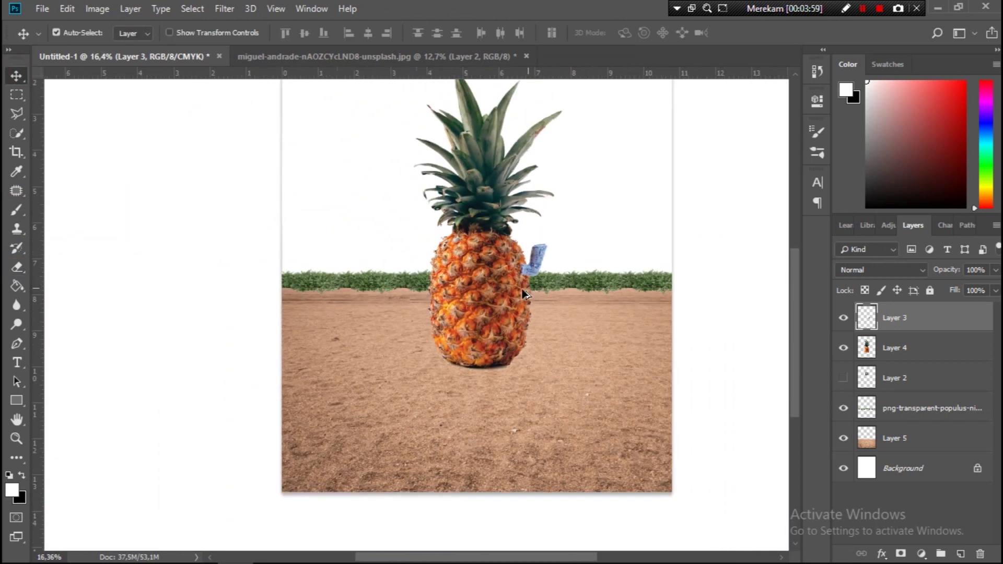
{"action": "scroll", "coordinate": [522, 313], "scroll_direction": "down", "scroll_amount": 1}
{"action": "scroll", "coordinate": [504, 354], "scroll_direction": "up", "scroll_amount": 3}
{"action": "key", "text": "ctrl+t"}
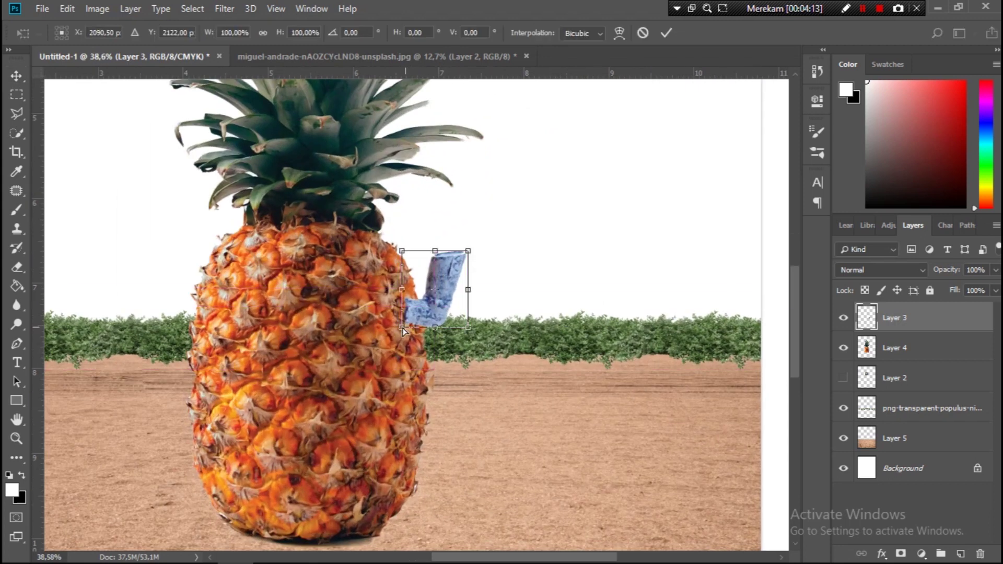
{"action": "mouse_move", "coordinate": [402, 254]}
{"action": "left_mouse_down"}
{"action": "mouse_move", "coordinate": [453, 323]}
{"action": "mouse_move", "coordinate": [408, 327]}
{"action": "left_mouse_up"}
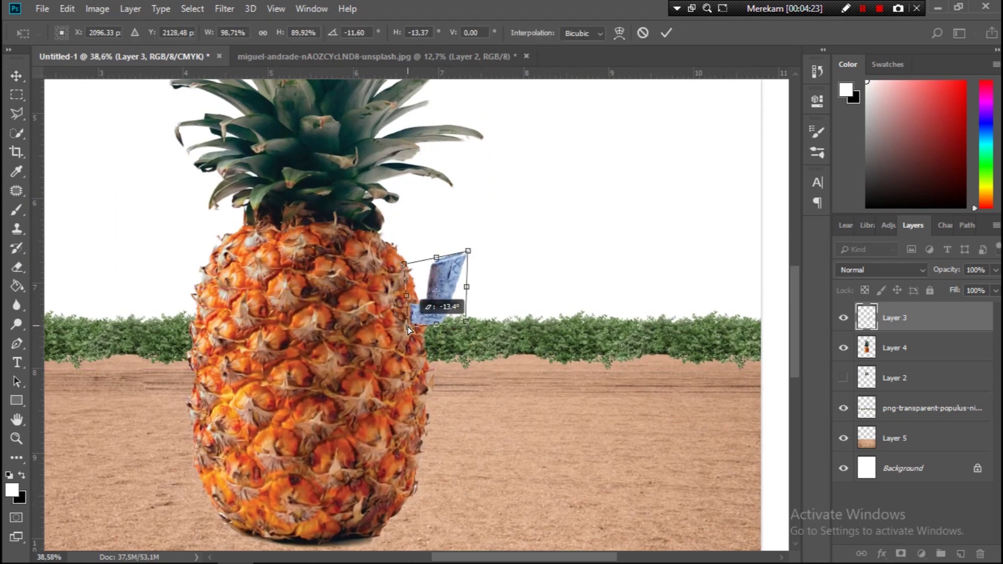
{"action": "left_click", "coordinate": [667, 34]}
{"action": "left_click", "coordinate": [445, 303]}
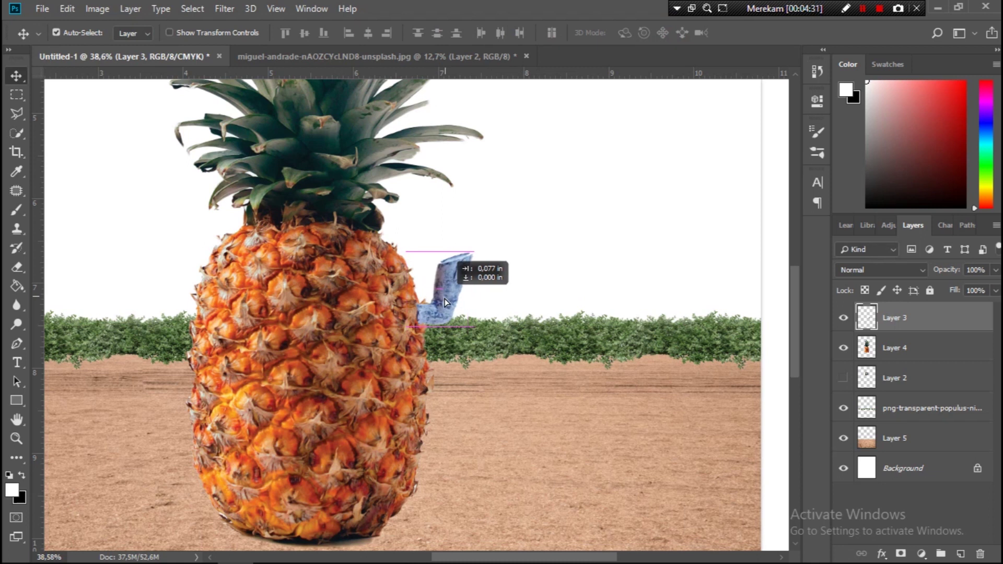
- Move the porthole layer to the top and place it on the sand beside the pineapple
{"action": "scroll", "coordinate": [541, 387], "scroll_direction": "down", "scroll_amount": 3}
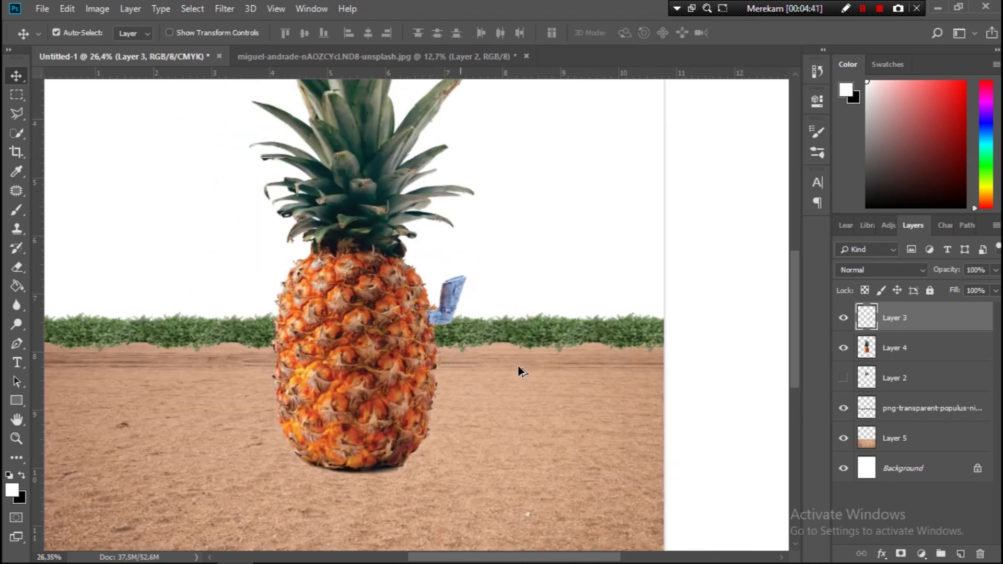
{"action": "scroll", "coordinate": [529, 367], "scroll_direction": "down", "scroll_amount": 2}
{"action": "left_click_drag", "start_coordinate": [843, 380], "coordinate": [929, 315]}
{"action": "mouse_move", "coordinate": [412, 280]}
{"action": "left_mouse_down"}
{"action": "mouse_move", "coordinate": [384, 389]}
{"action": "mouse_move", "coordinate": [324, 451]}
{"action": "left_mouse_up"}
- Try the Select and Mask workspace on the porthole, then cancel it
{"action": "scroll", "coordinate": [320, 439], "scroll_direction": "up", "scroll_amount": 3}
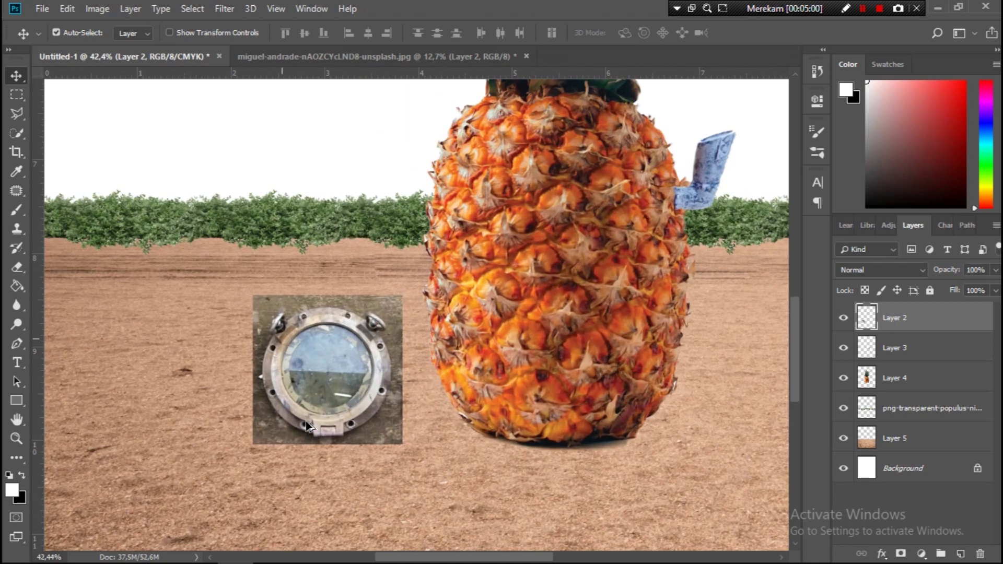
{"action": "left_click", "coordinate": [192, 8]}
{"action": "left_click", "coordinate": [230, 202]}
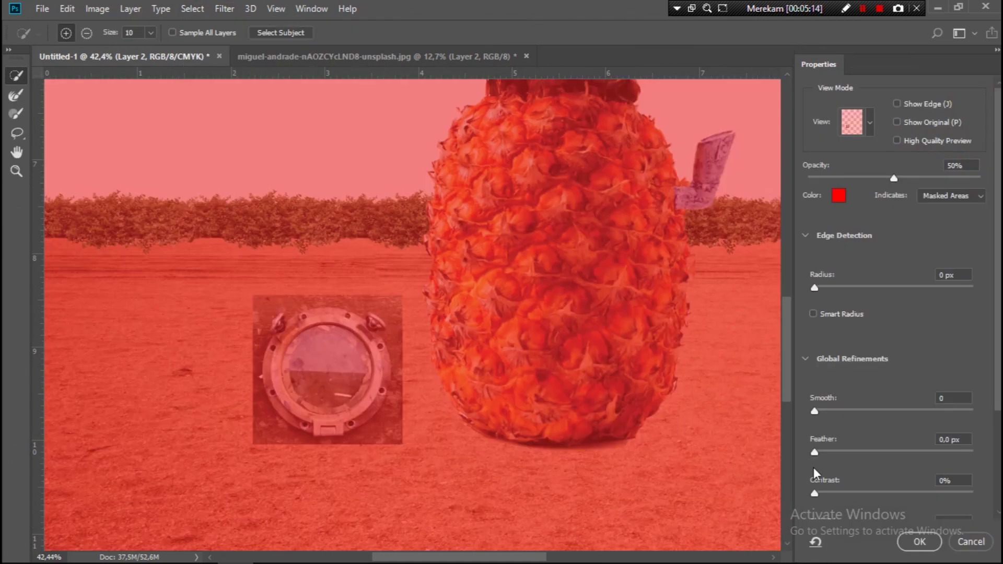
{"action": "left_click", "coordinate": [961, 546]}
- Start a pen path with points around the porthole ring
{"action": "scroll", "coordinate": [337, 393], "scroll_direction": "up", "scroll_amount": 2}
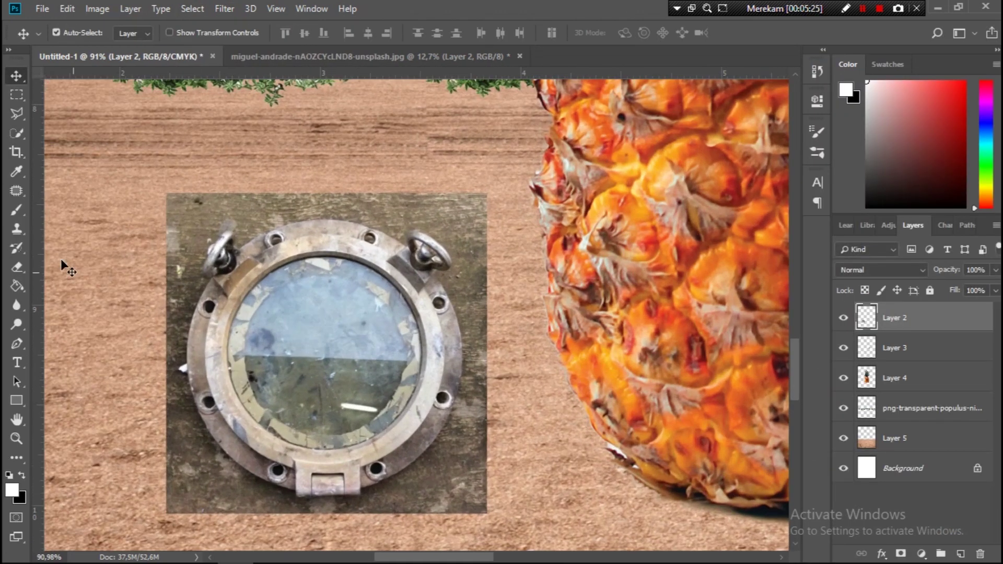
{"action": "left_click", "coordinate": [18, 341]}
{"action": "left_click", "coordinate": [240, 249]}
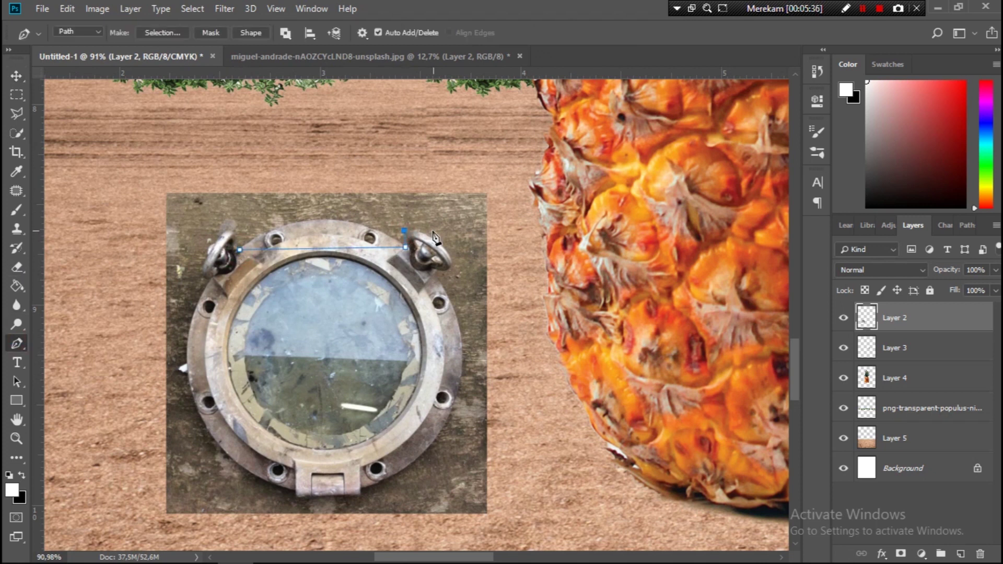
{"action": "scroll", "coordinate": [439, 275], "scroll_direction": "up", "scroll_amount": 1}
{"action": "left_click", "coordinate": [436, 271]}
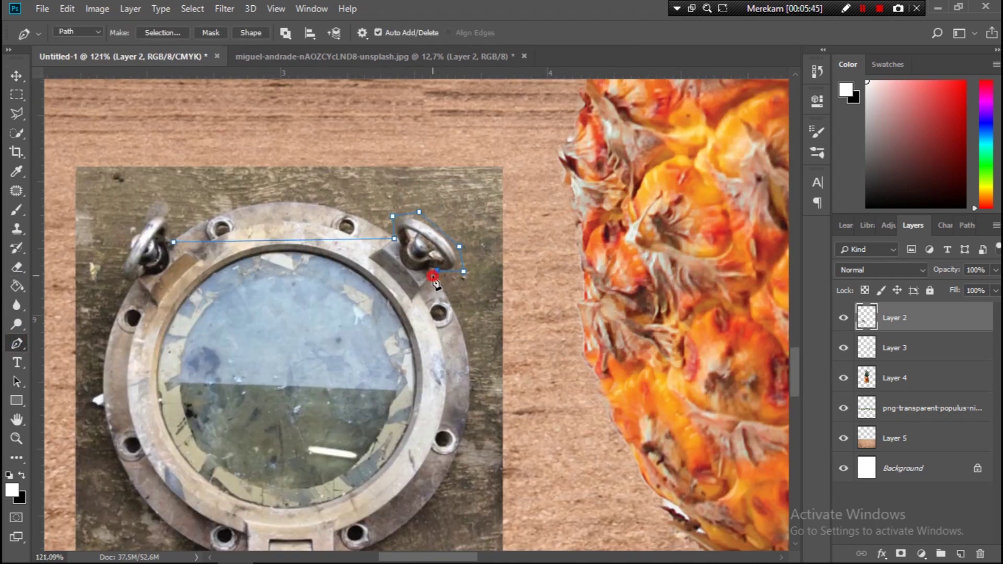
{"action": "scroll", "coordinate": [361, 473], "scroll_direction": "down", "scroll_amount": 2}
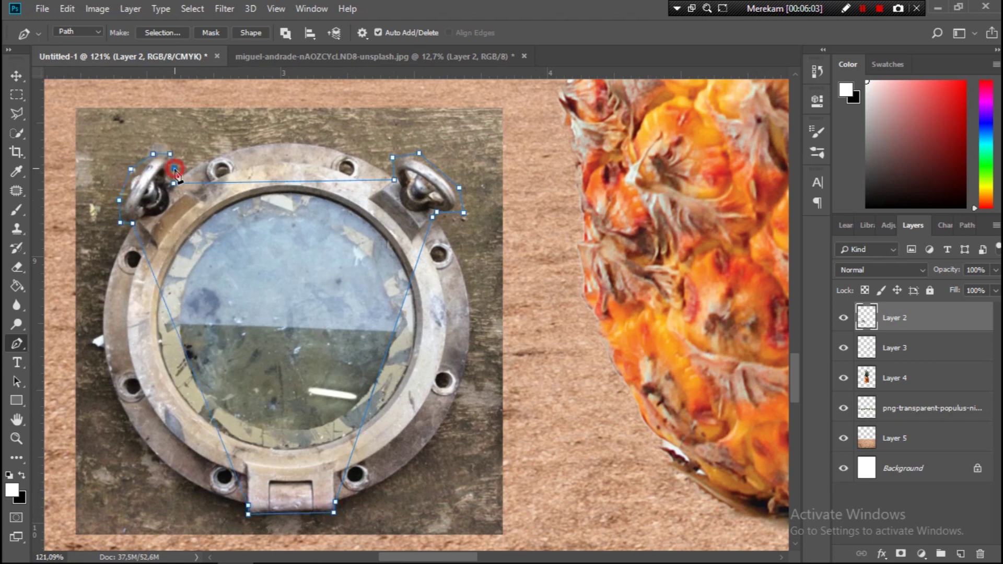
- Add anchor points and curve the path's top, right and left edges to hug the rim
{"action": "right_click", "coordinate": [17, 343]}
{"action": "left_click", "coordinate": [79, 387]}
{"action": "left_click_drag", "start_coordinate": [285, 181], "coordinate": [230, 147]}
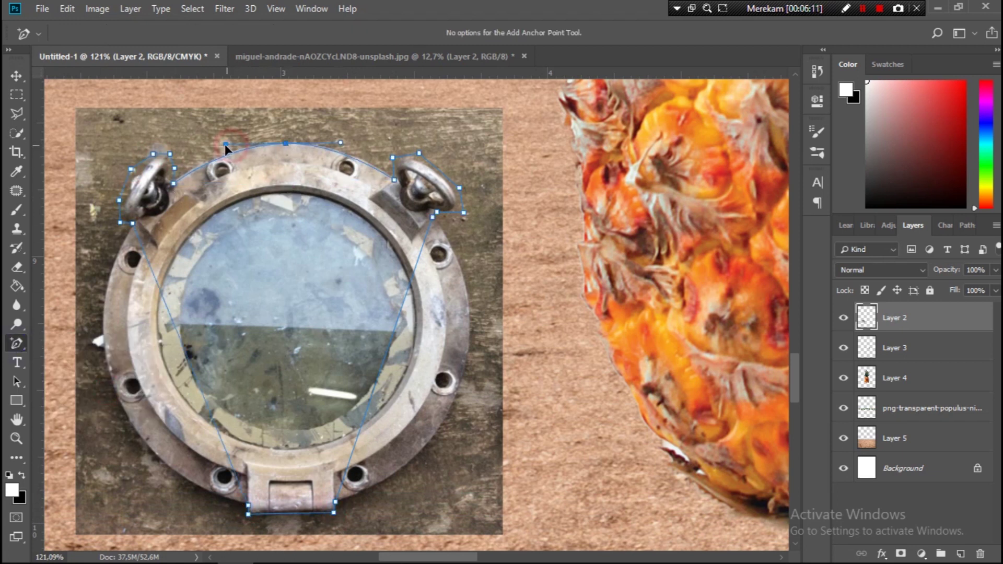
{"action": "left_click_drag", "start_coordinate": [390, 335], "coordinate": [462, 381]}
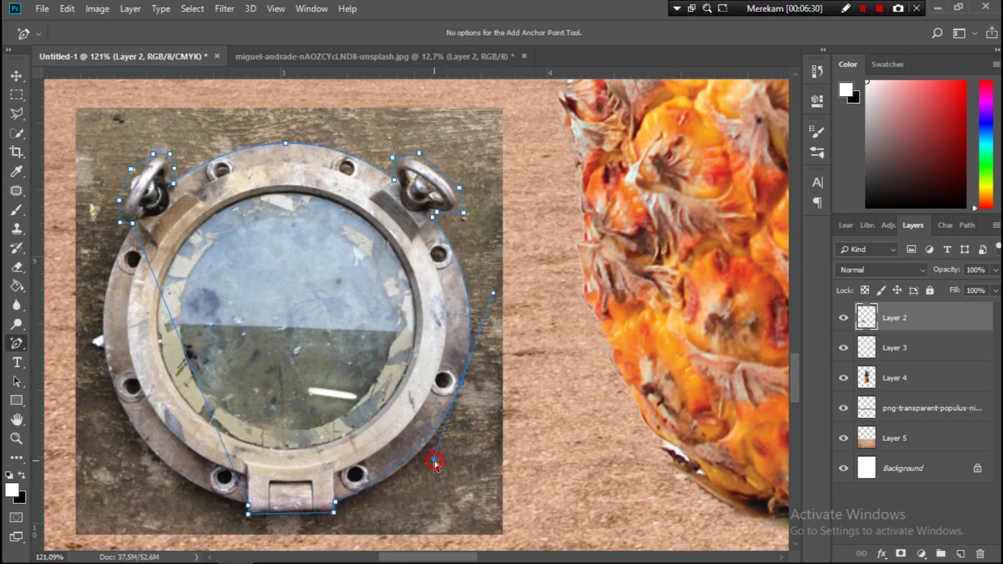
{"action": "left_click_drag", "start_coordinate": [491, 309], "coordinate": [497, 302]}
{"action": "left_click_drag", "start_coordinate": [205, 383], "coordinate": [141, 460]}
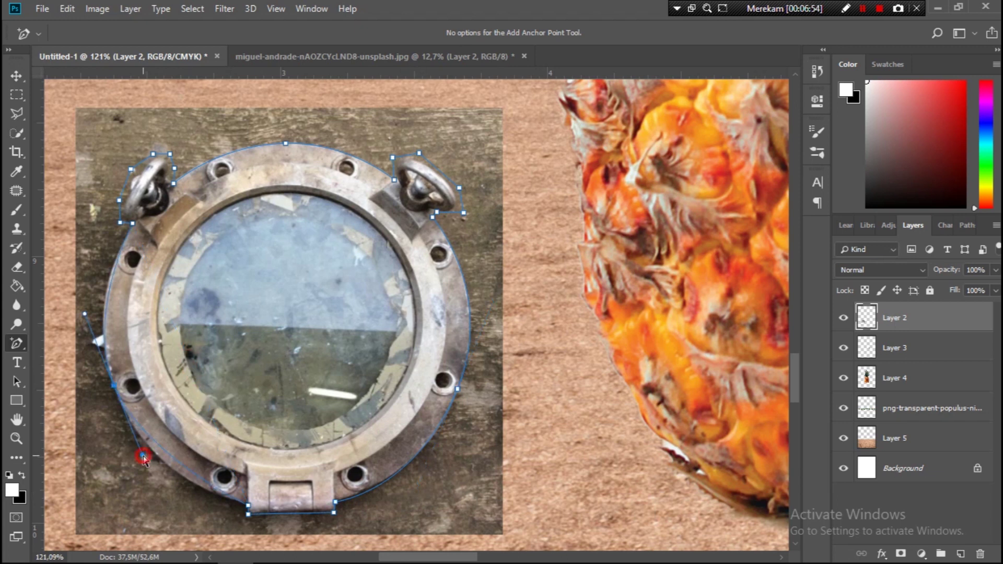
- Turn the path into a selection, invert it and delete the wooden backdrop
{"action": "left_click", "coordinate": [162, 32]}
{"action": "left_click", "coordinate": [582, 136]}
{"action": "key", "text": "ctrl+shift+i"}
{"action": "key", "text": "Delete"}
{"action": "key", "text": "ctrl+d"}
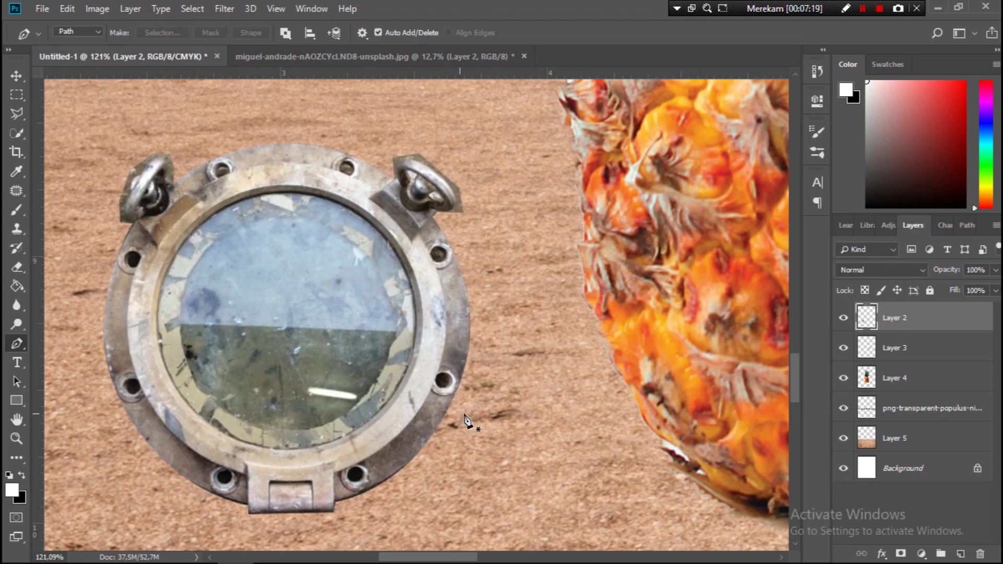
{"action": "scroll", "coordinate": [465, 421], "scroll_direction": "down", "scroll_amount": 3}
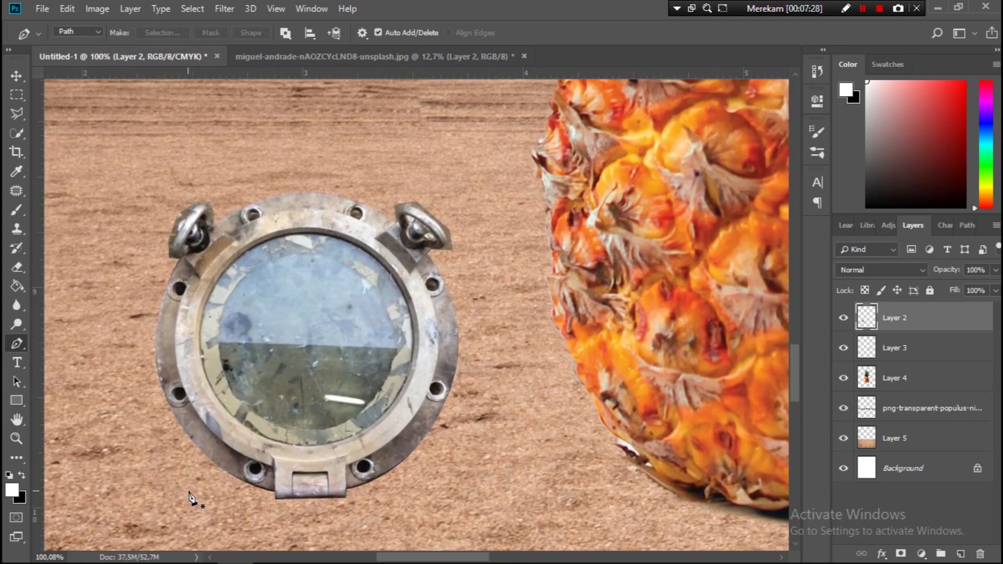
- Erase the left and right eyelet handles off the porthole ring with a hard round eraser
{"action": "left_click", "coordinate": [17, 212]}
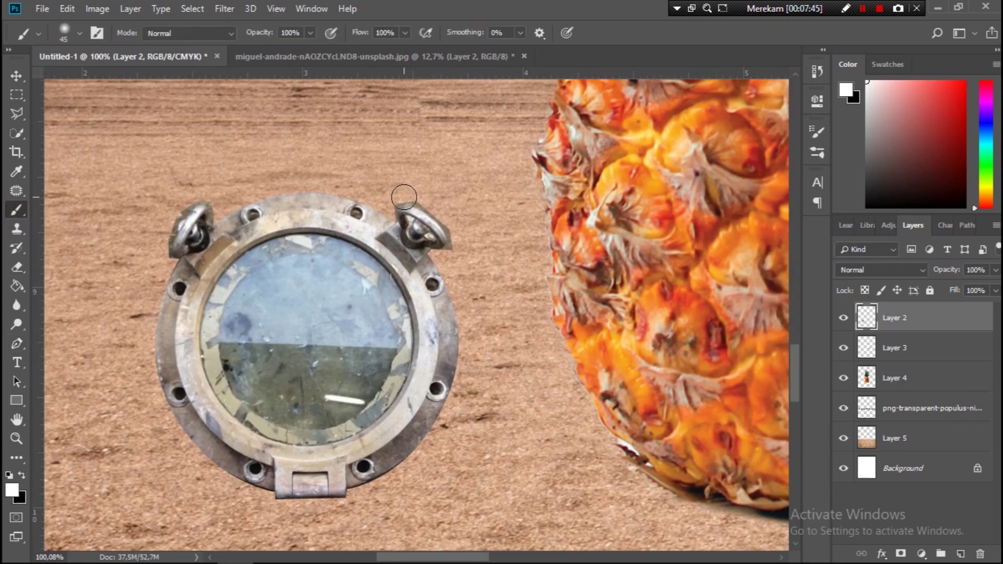
{"action": "right_click", "coordinate": [404, 198]}
{"action": "left_click", "coordinate": [368, 359]}
{"action": "key", "text": "Return"}
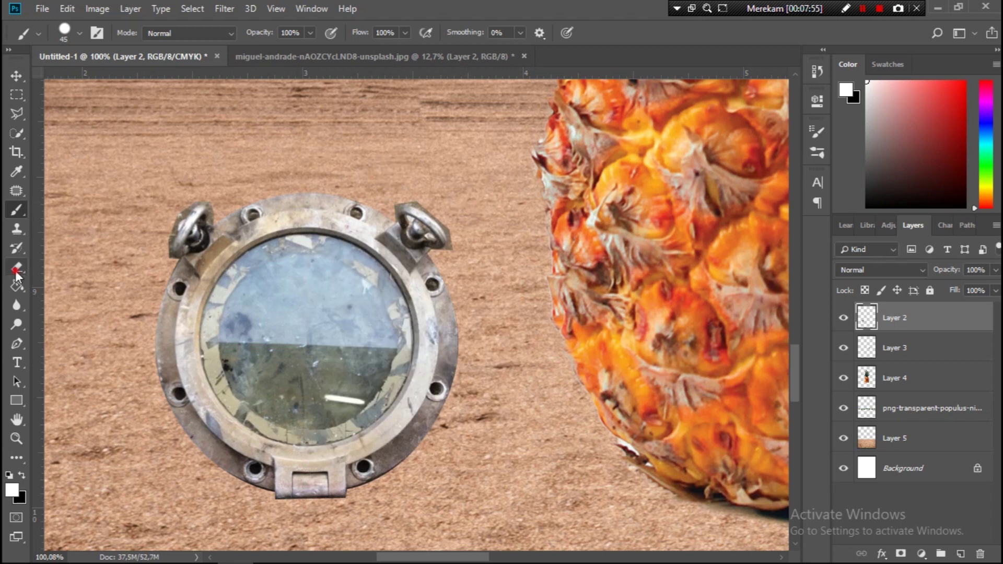
{"action": "left_click", "coordinate": [17, 269]}
{"action": "right_click", "coordinate": [410, 188]}
{"action": "key", "text": "Return"}
{"action": "left_click_drag", "start_coordinate": [410, 202], "coordinate": [426, 226]}
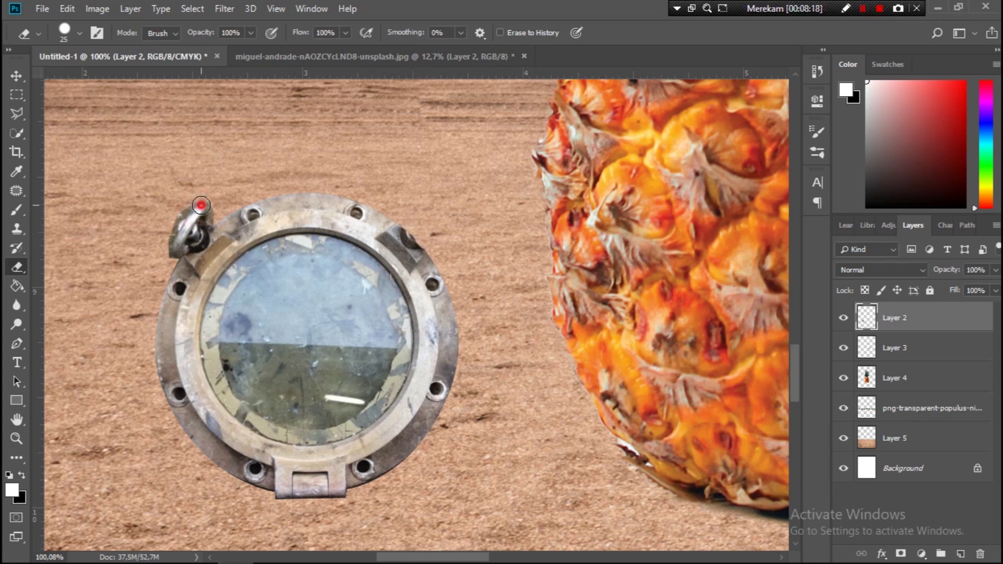
{"action": "left_click_drag", "start_coordinate": [198, 211], "coordinate": [171, 254]}
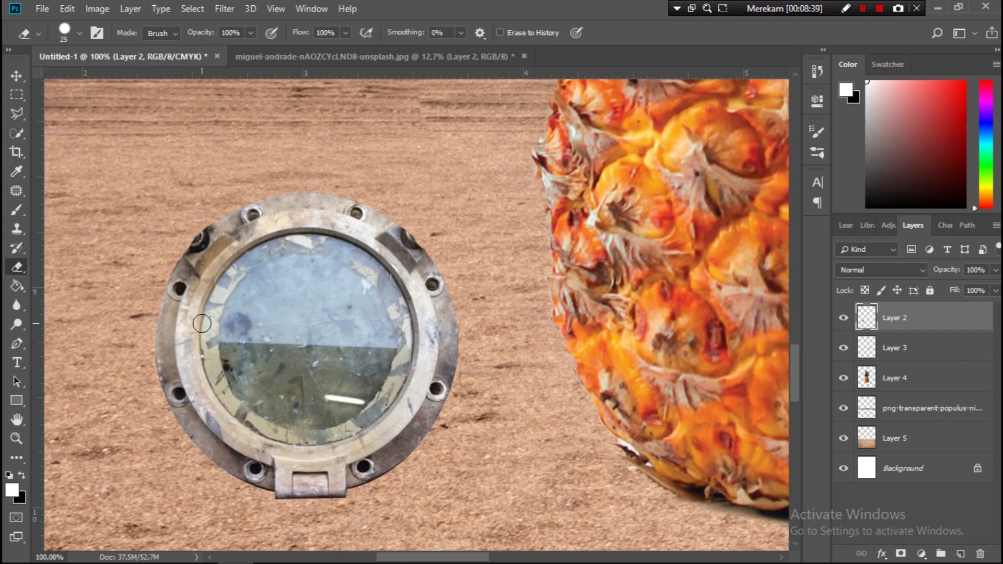
{"action": "key", "text": "m"}
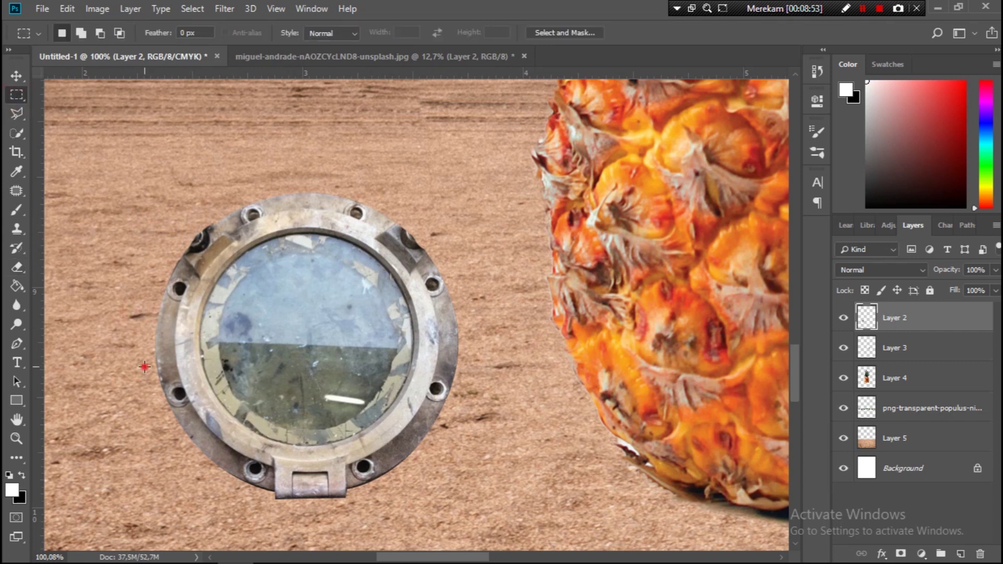
- Copy the ring's lower-left quarter, flip it vertically and place it over the top-left ring
{"action": "left_click_drag", "start_coordinate": [157, 367], "coordinate": [271, 491]}
{"action": "key", "text": "ctrl+j"}
{"action": "key", "text": "ctrl+t"}
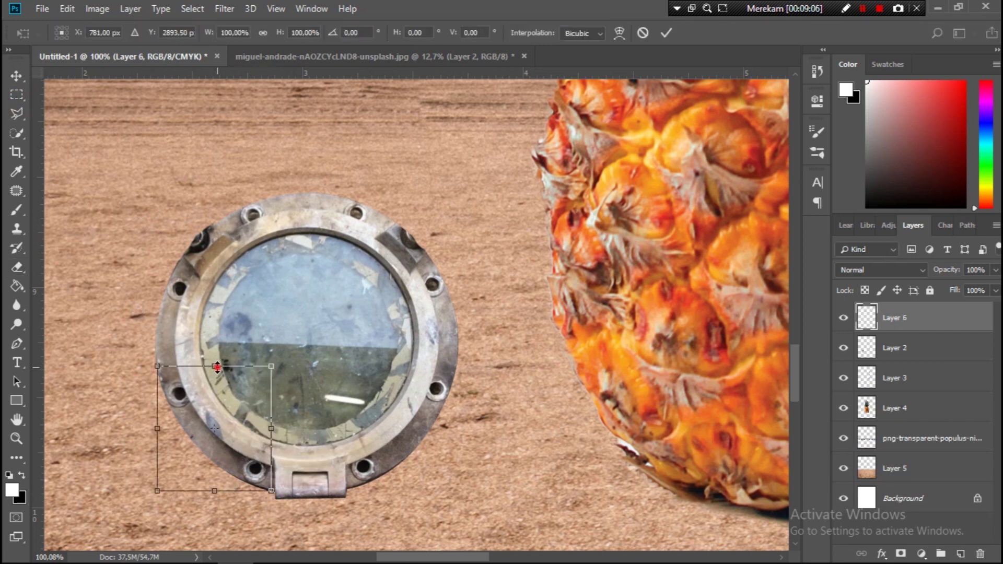
{"action": "left_click_drag", "start_coordinate": [217, 367], "coordinate": [230, 502]}
{"action": "left_click_drag", "start_coordinate": [224, 428], "coordinate": [239, 256]}
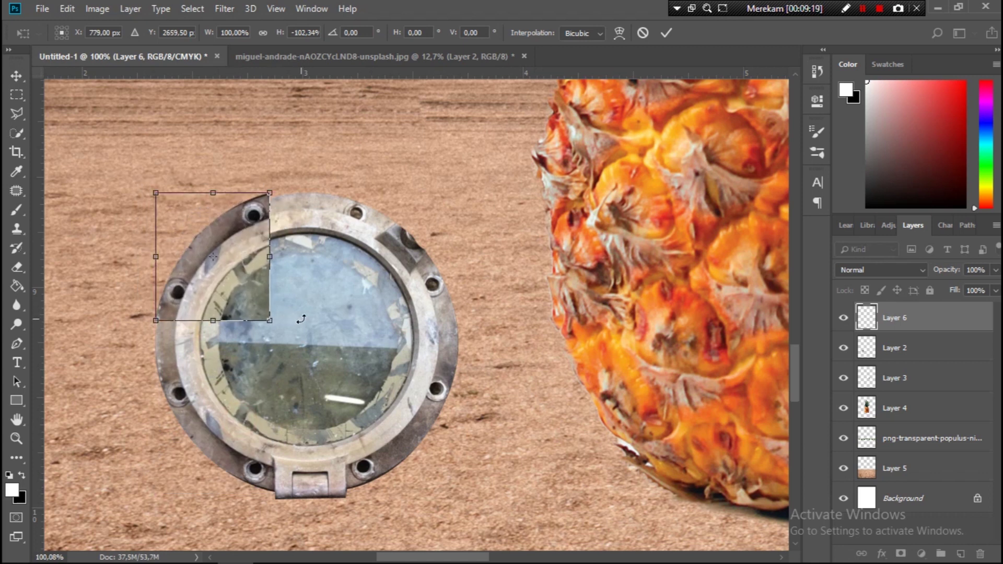
{"action": "key", "text": "Return"}
- Erase the patch's overlapping edge and dark wedge with a soft round eraser
{"action": "left_click", "coordinate": [17, 267]}
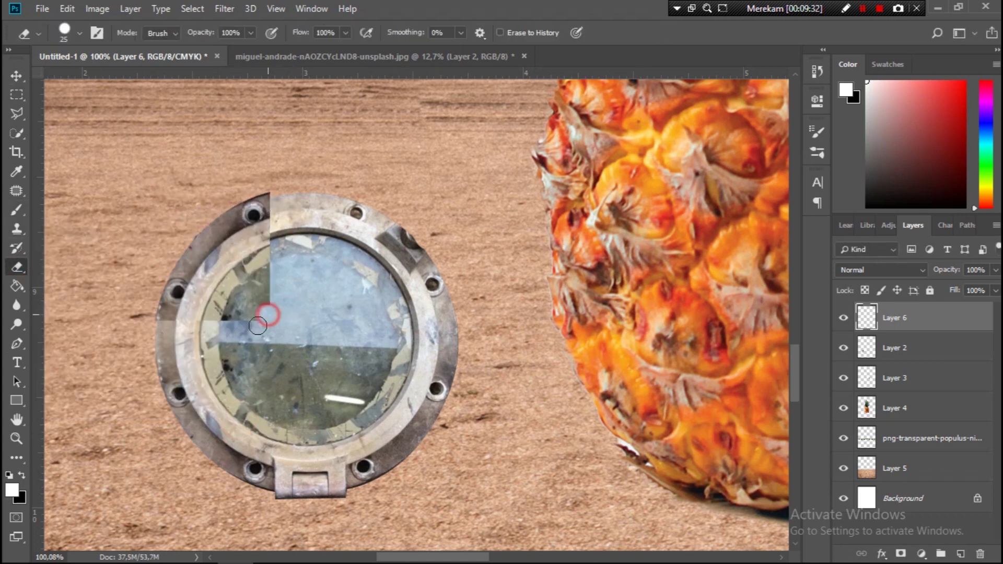
{"action": "left_click_drag", "start_coordinate": [265, 314], "coordinate": [259, 271]}
{"action": "right_click", "coordinate": [209, 332]}
{"action": "double_click", "coordinate": [280, 475]}
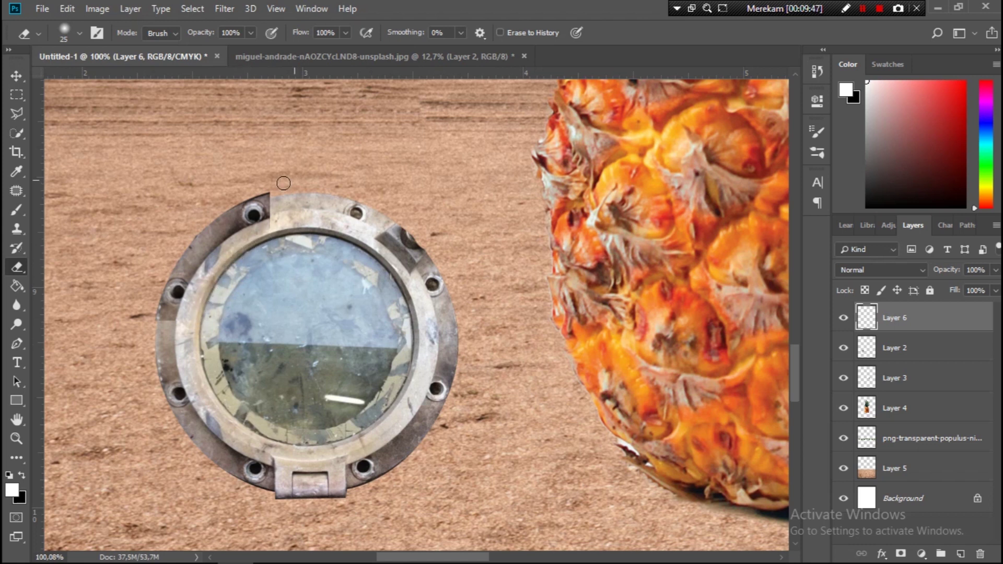
{"action": "mouse_move", "coordinate": [226, 211]}
{"action": "left_mouse_down"}
{"action": "mouse_move", "coordinate": [267, 201]}
{"action": "mouse_move", "coordinate": [217, 199]}
{"action": "left_mouse_up"}
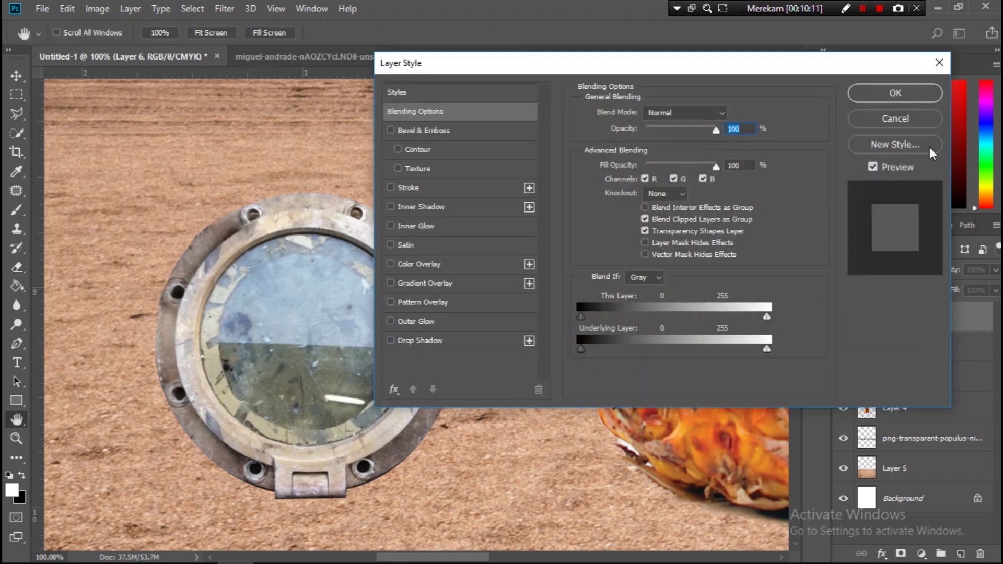
{"action": "left_click", "coordinate": [844, 318]}
- Realign the Layer 6 patch over the top-left ring
{"action": "scroll", "coordinate": [161, 286], "scroll_direction": "up", "scroll_amount": 5}
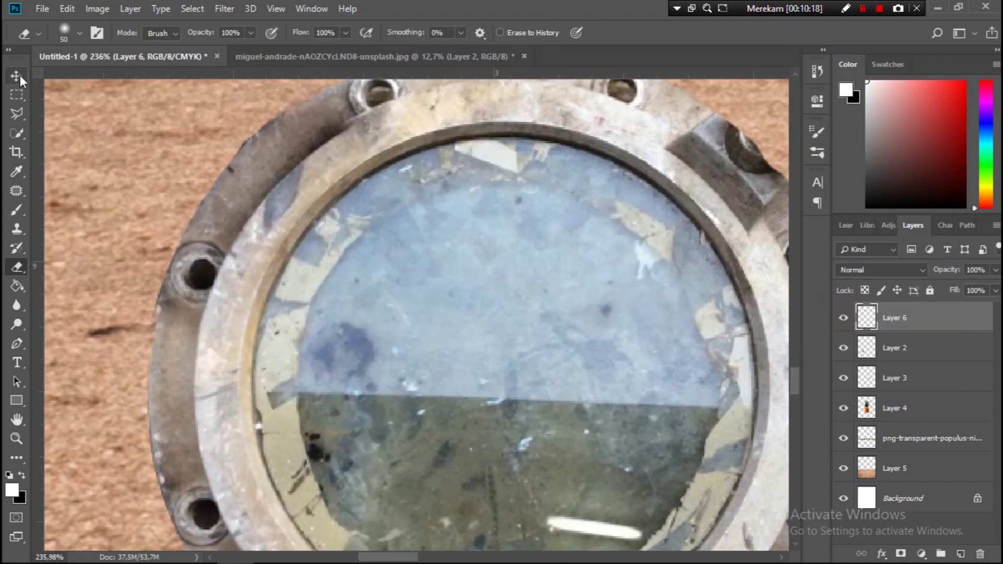
{"action": "key", "text": "ctrl+t"}
{"action": "left_click_drag", "start_coordinate": [433, 375], "coordinate": [278, 237]}
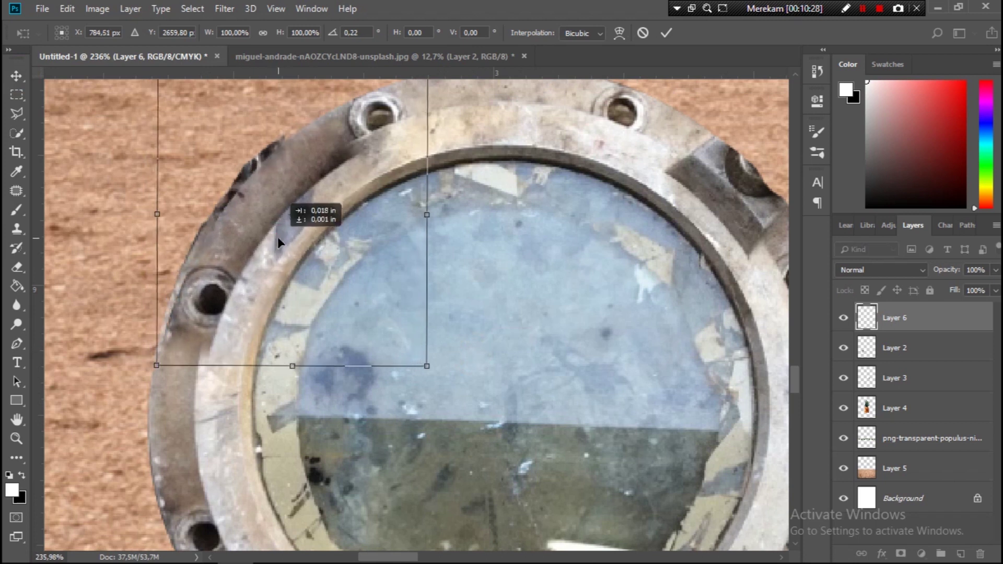
{"action": "left_click", "coordinate": [666, 32]}
{"action": "left_click", "coordinate": [847, 322]}
{"action": "left_click", "coordinate": [911, 348]}
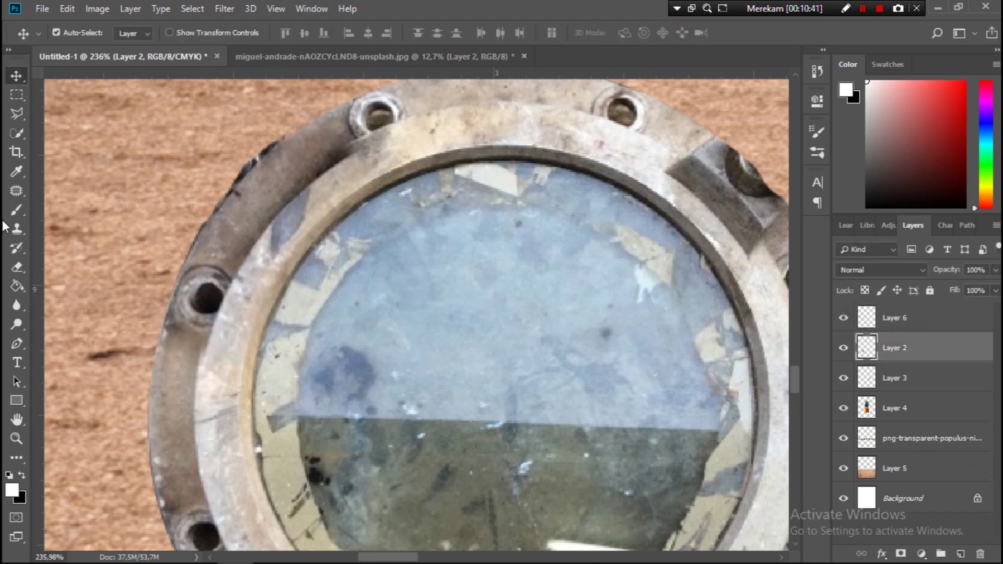
- Erase the dark shard on the ring's outer edge on Layer 2 with a size 20 eraser
{"action": "left_click", "coordinate": [16, 268]}
{"action": "left_click", "coordinate": [519, 324]}
{"action": "key", "text": "["}
{"action": "key", "text": "["}
{"action": "key", "text": "["}
{"action": "left_click_drag", "start_coordinate": [289, 140], "coordinate": [193, 225]}
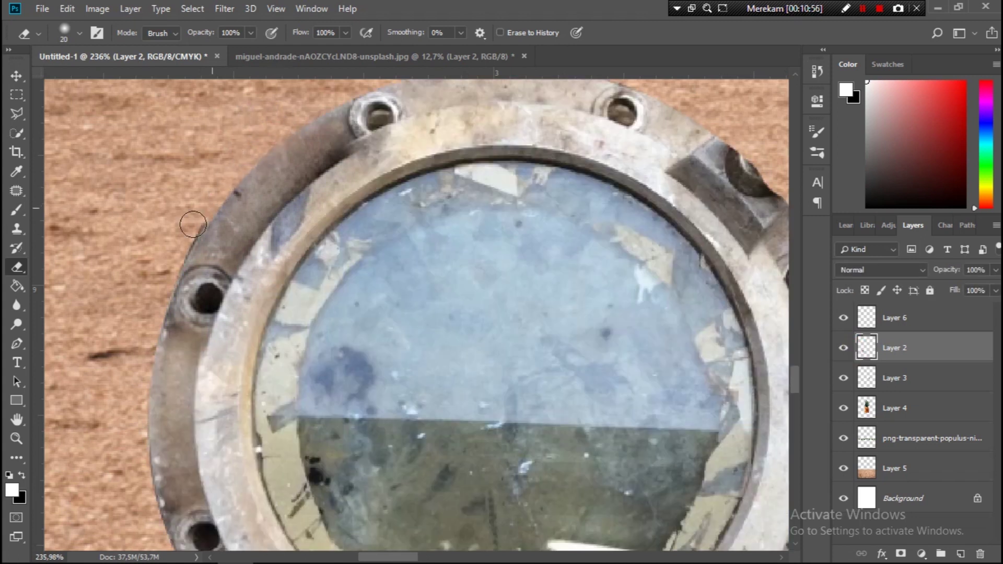
- Erase the dark band on the inner ring on Layer 6
{"action": "left_click", "coordinate": [846, 320]}
{"action": "left_click", "coordinate": [867, 323]}
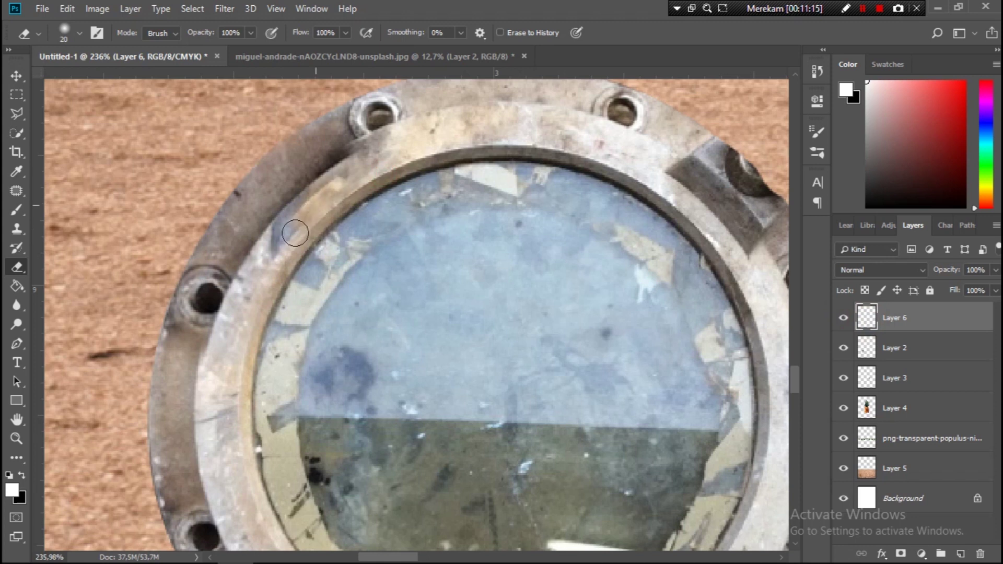
{"action": "left_click_drag", "start_coordinate": [289, 211], "coordinate": [412, 179]}
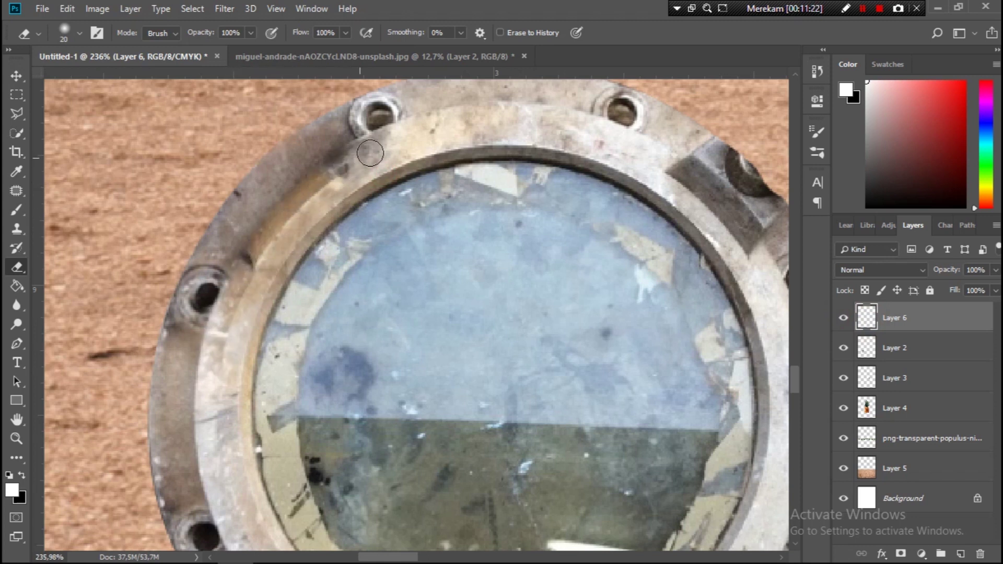
{"action": "scroll", "coordinate": [466, 385], "scroll_direction": "down", "scroll_amount": 2}
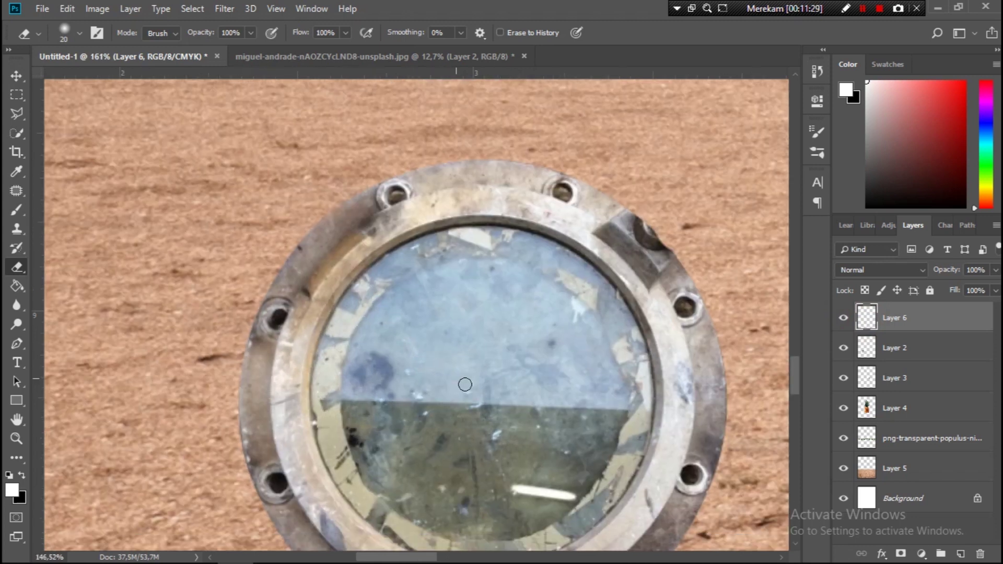
{"action": "scroll", "coordinate": [466, 386], "scroll_direction": "down", "scroll_amount": 3}
{"action": "scroll", "coordinate": [466, 385], "scroll_direction": "up", "scroll_amount": 3}
- Duplicate the Layer 6 patch, flip it horizontally and rotate it onto the top-right ring
{"action": "key", "text": "ctrl+j"}
{"action": "key", "text": "ctrl+t"}
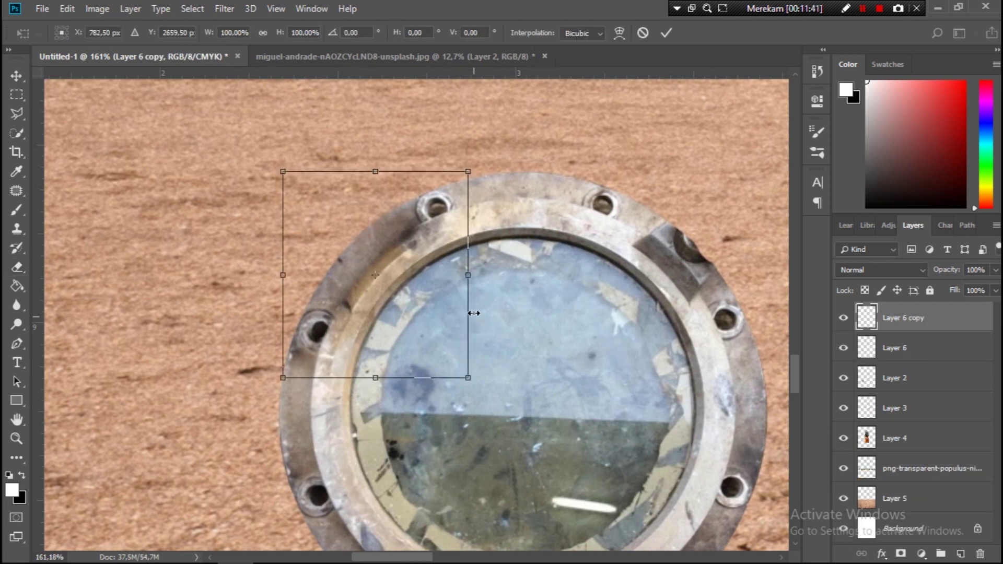
{"action": "left_click_drag", "start_coordinate": [470, 276], "coordinate": [700, 298]}
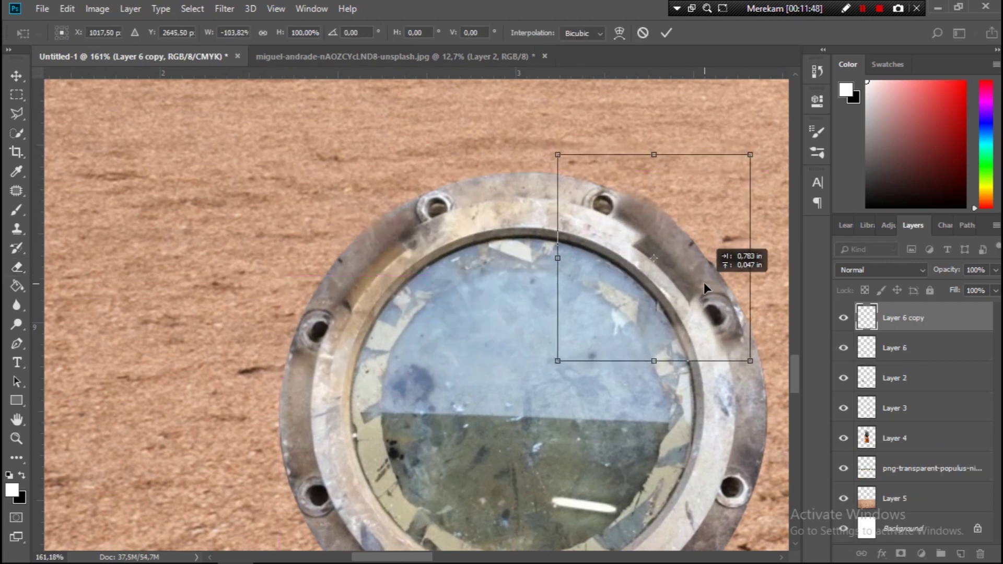
{"action": "left_click_drag", "start_coordinate": [773, 360], "coordinate": [710, 293]}
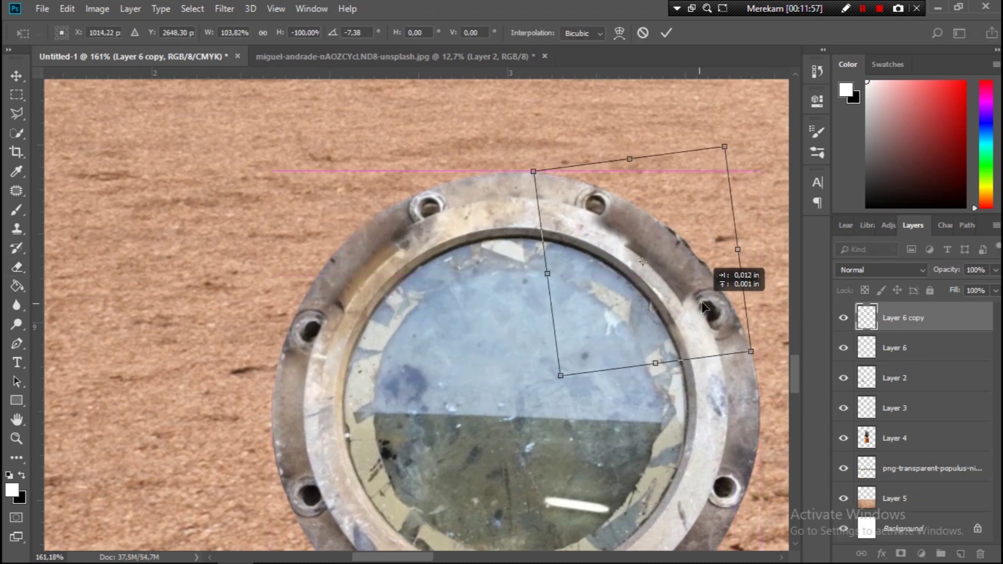
{"action": "key", "text": "Return"}
{"action": "key", "text": "e"}
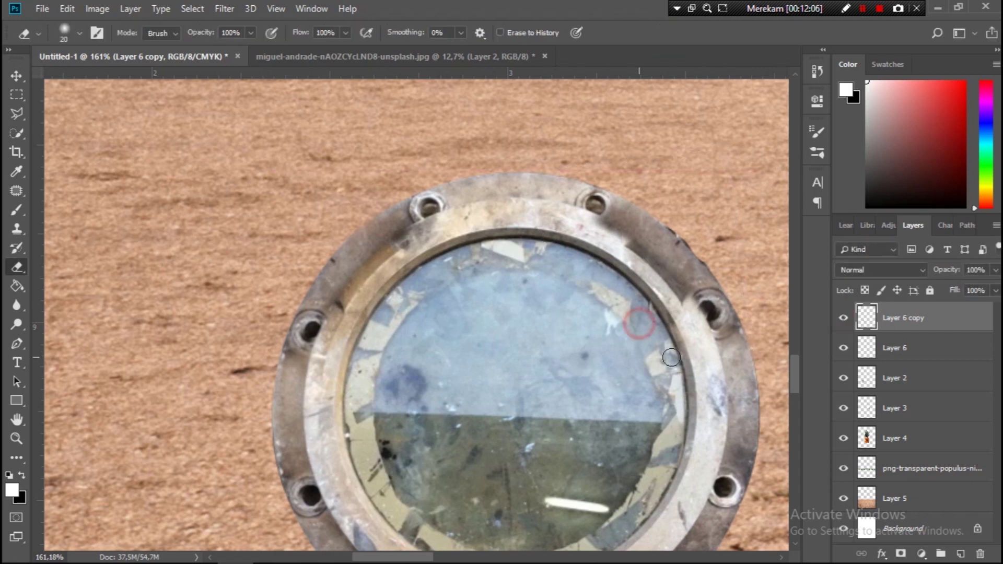
- Make Layer 2 the working layer and review the patched porthole ring
{"action": "scroll", "coordinate": [732, 360], "scroll_direction": "up", "scroll_amount": 3}
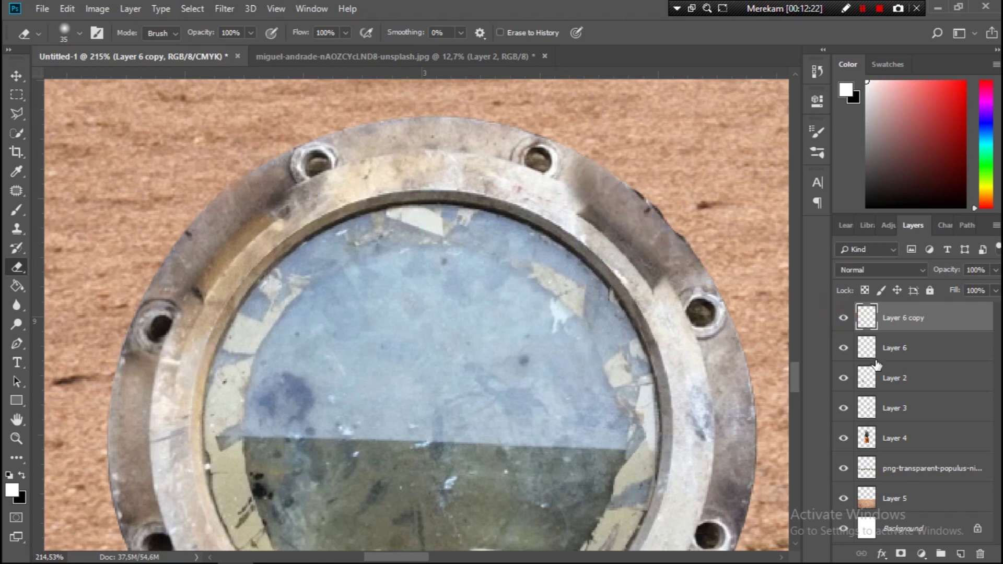
{"action": "left_click", "coordinate": [894, 378]}
{"action": "scroll", "coordinate": [666, 193], "scroll_direction": "down", "scroll_amount": 3}
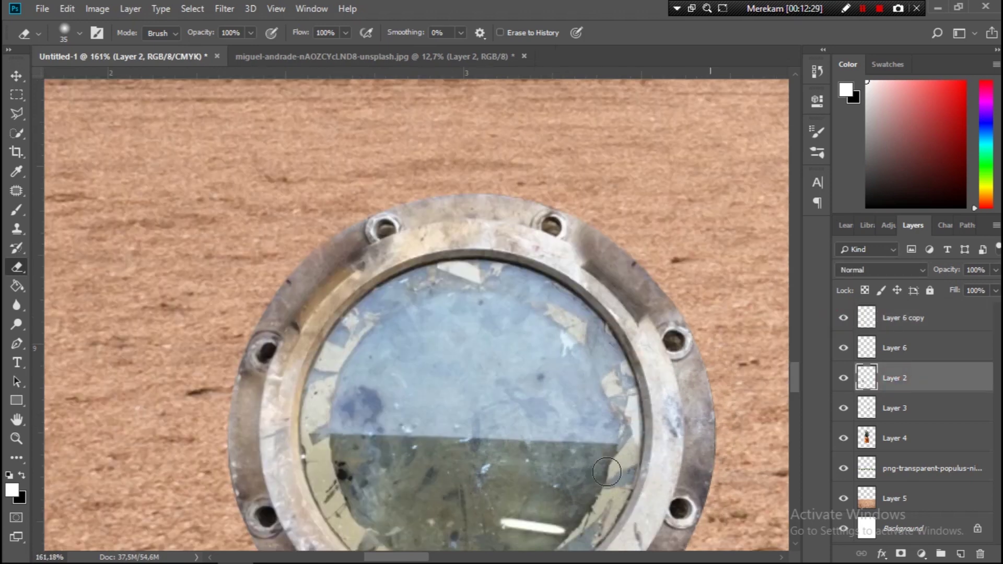
{"action": "scroll", "coordinate": [575, 288], "scroll_direction": "down", "scroll_amount": 4}
{"action": "scroll", "coordinate": [459, 389], "scroll_direction": "down", "scroll_amount": 3}
{"action": "scroll", "coordinate": [458, 388], "scroll_direction": "down", "scroll_amount": 2}
{"action": "scroll", "coordinate": [459, 389], "scroll_direction": "up", "scroll_amount": 1}
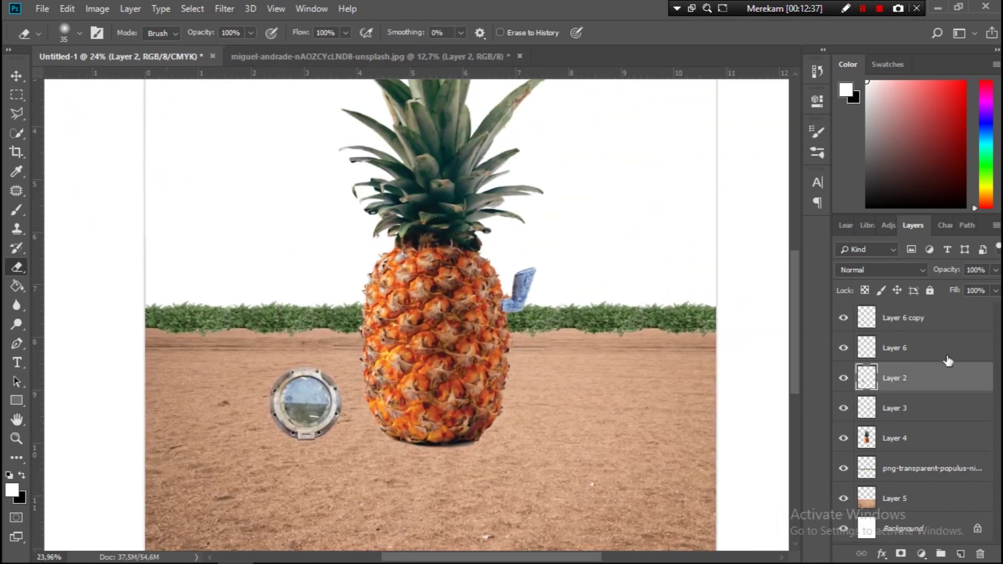
- Merge the porthole layers and name the layers jendela, pipa, nanas and semak
{"action": "left_click", "coordinate": [939, 325], "text": "shift"}
{"action": "key", "text": "ctrl+e"}
{"action": "double_click", "coordinate": [902, 318]}
{"action": "type", "text": "jendela"}
{"action": "key", "text": "Return"}
{"action": "double_click", "coordinate": [895, 347]}
{"action": "type", "text": "pipa"}
{"action": "double_click", "coordinate": [893, 378]}
{"action": "type", "text": "nanas"}
{"action": "key", "text": "Return"}
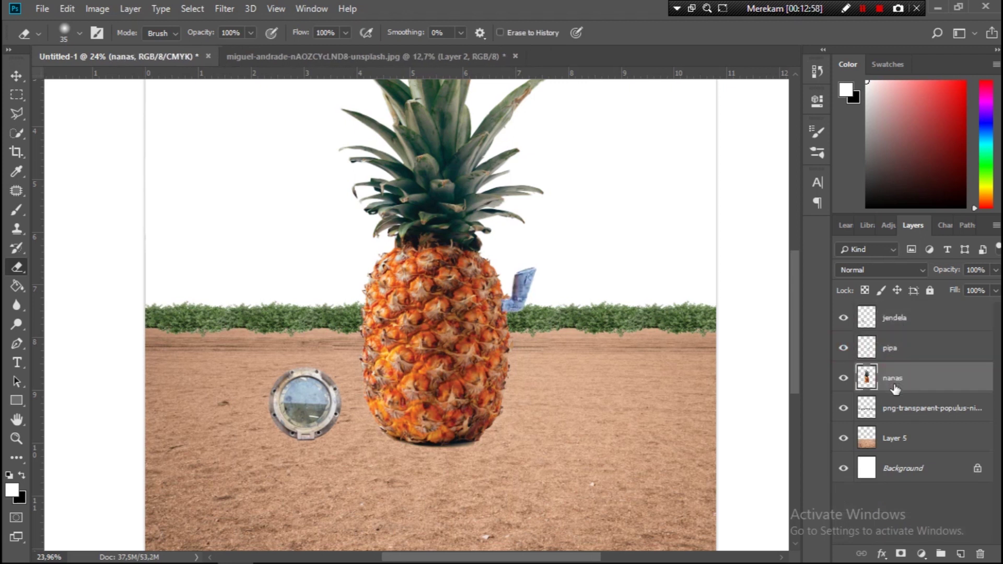
{"action": "double_click", "coordinate": [902, 409]}
{"action": "type", "text": "semak"}
{"action": "key", "text": "Return"}
- Move the porthole onto the pineapple's upper left and shrink it slightly
{"action": "key", "text": "v"}
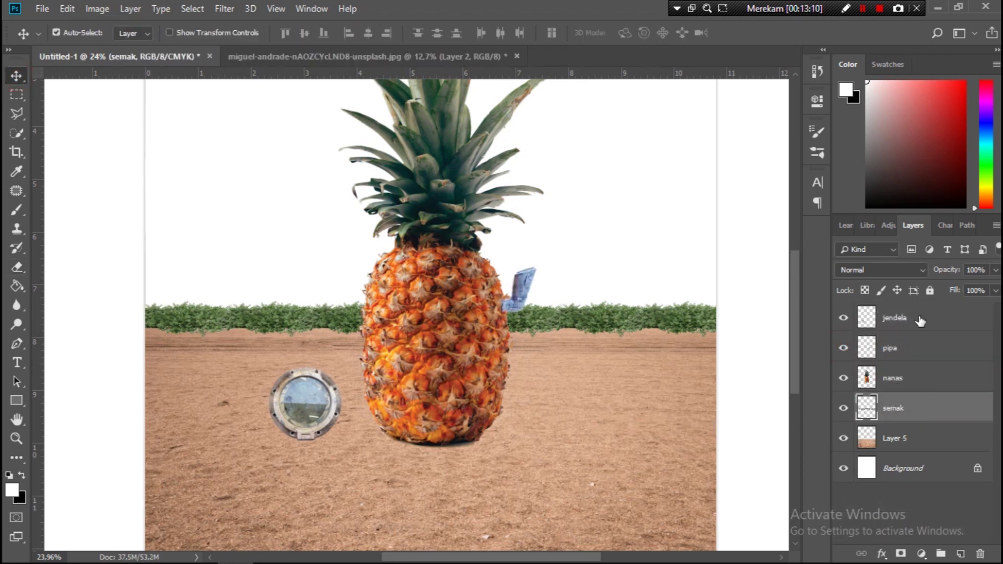
{"action": "left_click_drag", "start_coordinate": [313, 401], "coordinate": [423, 312]}
{"action": "key", "text": "ctrl+t"}
{"action": "left_click_drag", "start_coordinate": [447, 355], "coordinate": [426, 334]}
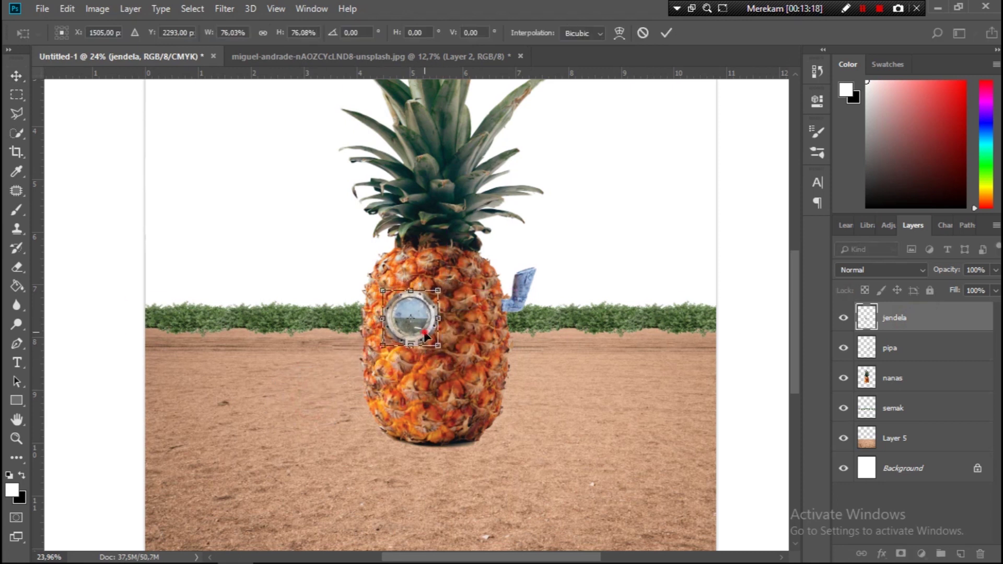
{"action": "key", "text": "Return"}
- Duplicate the porthole and place the copy on the pineapple's lower right
{"action": "key", "text": "ctrl+j"}
{"action": "mouse_move", "coordinate": [406, 299]}
{"action": "left_mouse_down"}
{"action": "mouse_move", "coordinate": [493, 365]}
{"action": "mouse_move", "coordinate": [466, 364]}
{"action": "mouse_move", "coordinate": [506, 366]}
{"action": "left_mouse_up"}
{"action": "key", "text": "ctrl+t"}
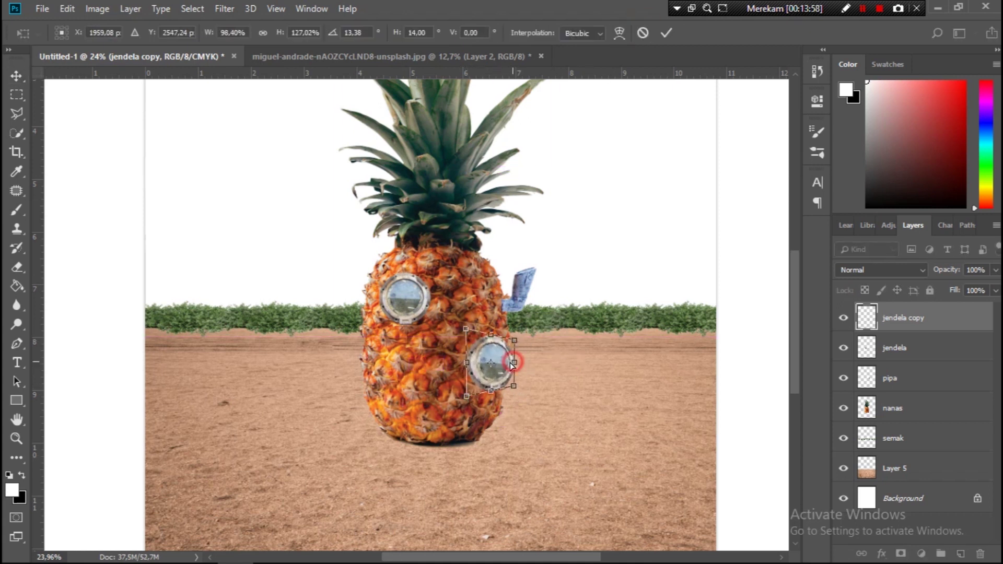
{"action": "key", "text": "Return"}
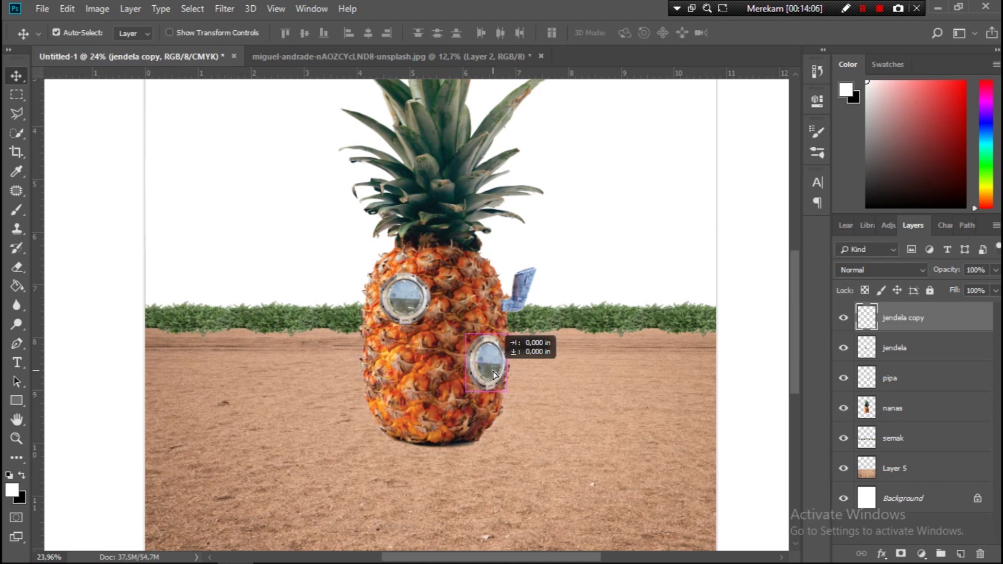
- Nudge the upper-left porthole left and adjust its size
{"action": "left_click_drag", "start_coordinate": [337, 200], "coordinate": [323, 199]}
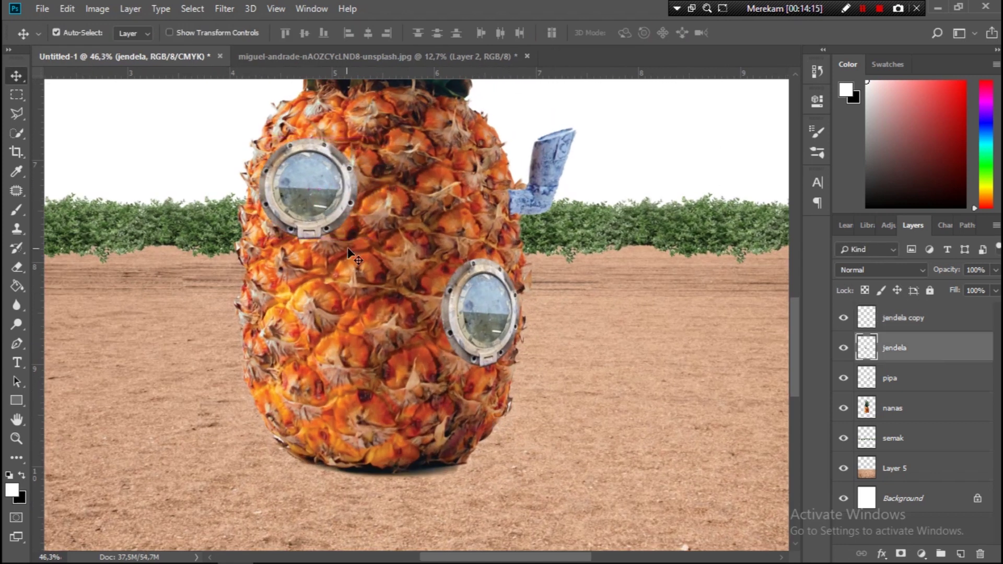
{"action": "key", "text": "ctrl+t"}
{"action": "left_click_drag", "start_coordinate": [359, 213], "coordinate": [349, 238]}
{"action": "key", "text": "Return"}
{"action": "scroll", "coordinate": [426, 344], "scroll_direction": "down", "scroll_amount": 1}
{"action": "scroll", "coordinate": [497, 397], "scroll_direction": "down", "scroll_amount": 3}
{"action": "scroll", "coordinate": [433, 381], "scroll_direction": "up", "scroll_amount": 1}
{"action": "scroll", "coordinate": [432, 381], "scroll_direction": "down", "scroll_amount": 3}
- Perspective-transform the pineapple, widening its base and pulling its top edge down
{"action": "left_click", "coordinate": [397, 397]}
{"action": "key", "text": "ctrl+t"}
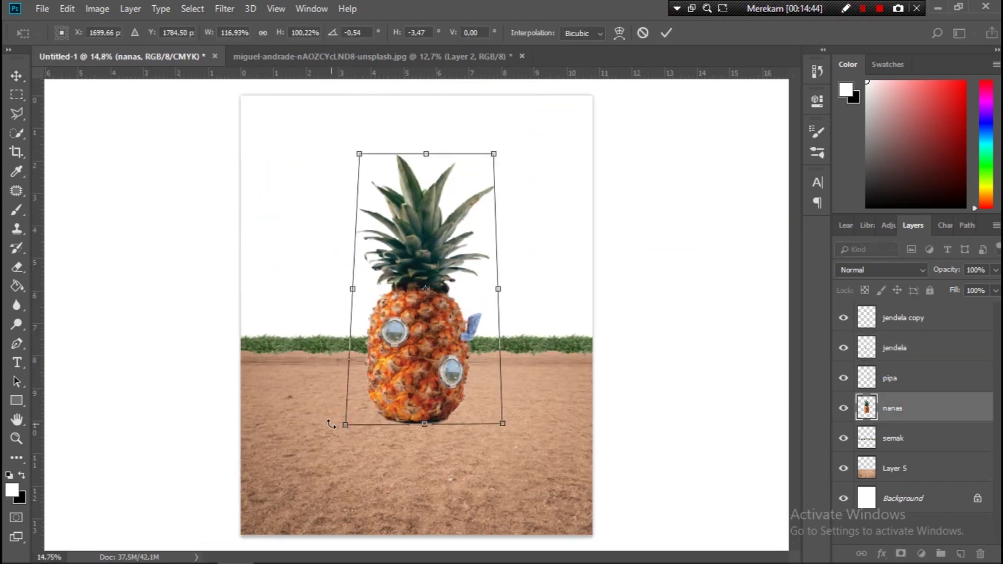
{"action": "left_click_drag", "start_coordinate": [503, 423], "coordinate": [511, 421]}
{"action": "left_click_drag", "start_coordinate": [422, 159], "coordinate": [424, 175]}
{"action": "key", "text": "Return"}
{"action": "scroll", "coordinate": [429, 357], "scroll_direction": "up", "scroll_amount": 1}
{"action": "scroll", "coordinate": [430, 356], "scroll_direction": "down", "scroll_amount": 1}
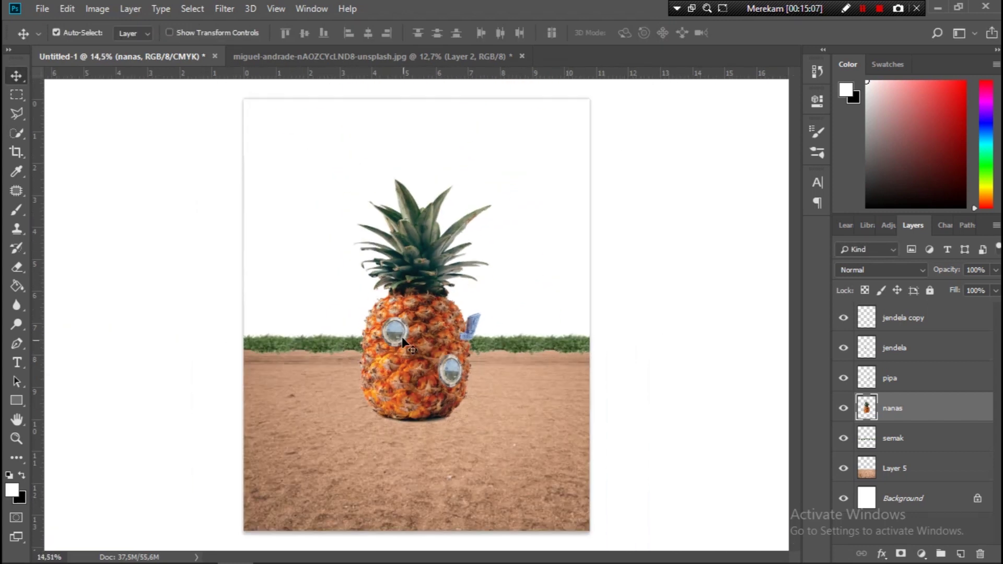
- Shift the left porthole slightly left and the right porthole 0.213 in right
{"action": "left_click_drag", "start_coordinate": [396, 338], "coordinate": [389, 338]}
{"action": "left_click_drag", "start_coordinate": [452, 382], "coordinate": [459, 382]}
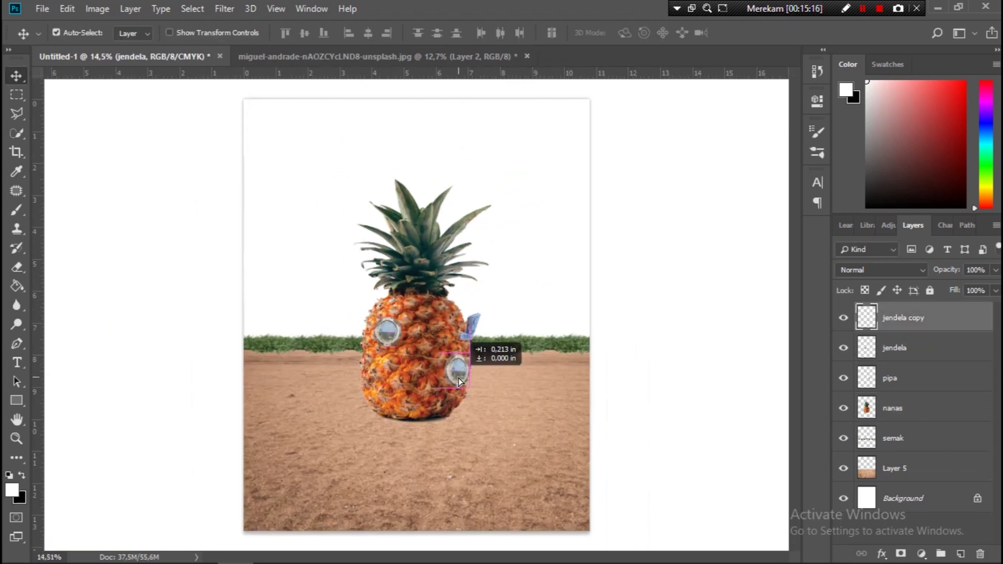
{"action": "scroll", "coordinate": [459, 381], "scroll_direction": "up", "scroll_amount": 2}
{"action": "scroll", "coordinate": [497, 437], "scroll_direction": "down", "scroll_amount": 3}
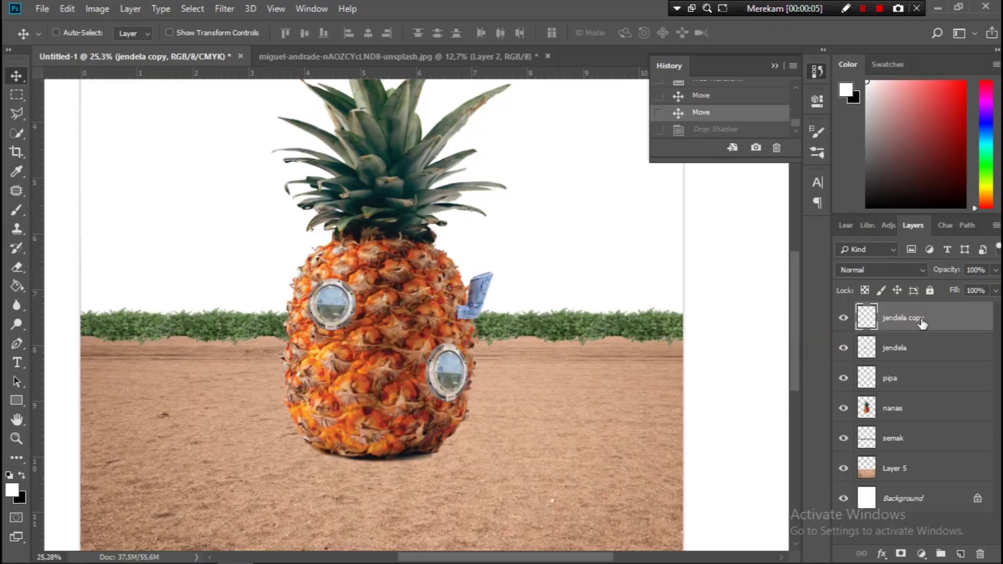
- Duplicate the first porthole layer and give the copy a Color Overlay
{"action": "key", "text": "ctrl+j"}
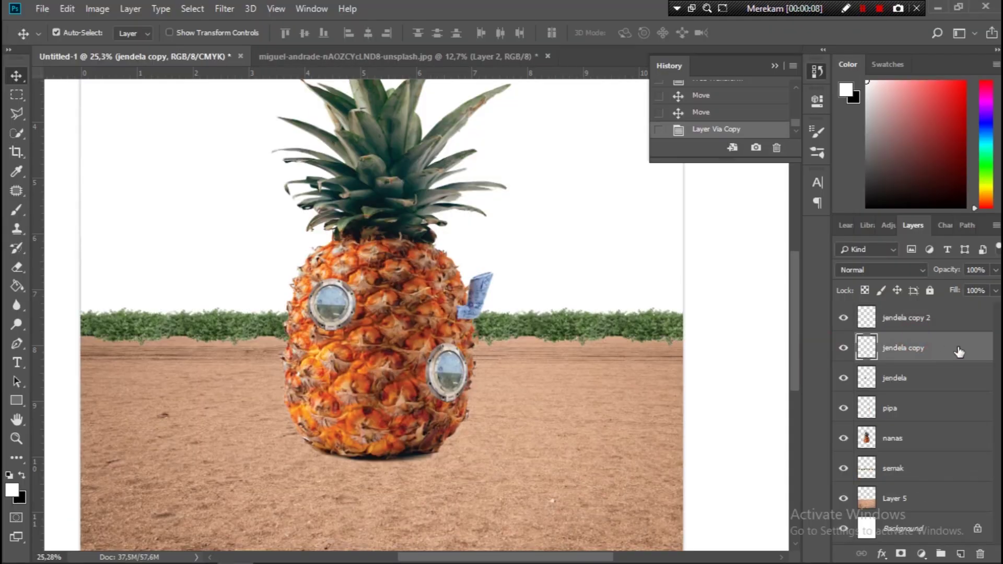
{"action": "double_click", "coordinate": [958, 348]}
{"action": "left_click", "coordinate": [457, 448]}
{"action": "left_click", "coordinate": [943, 89]}
{"action": "left_click", "coordinate": [56, 32]}
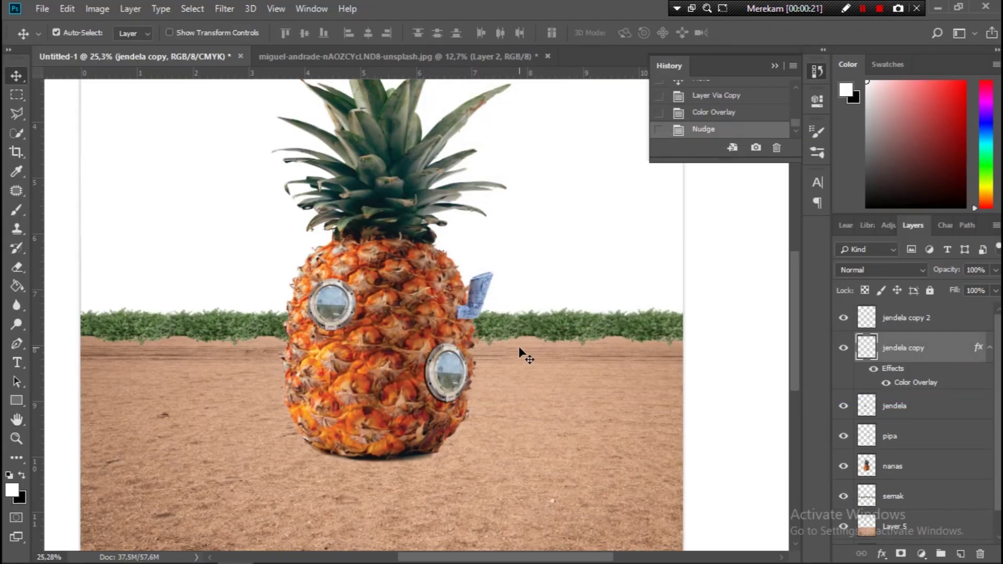
- Duplicate the second porthole, add a Color Overlay to jendela, and nudge the shadow right
{"action": "key", "text": "ctrl+j"}
{"action": "left_click", "coordinate": [899, 408]}
{"action": "double_click", "coordinate": [936, 413]}
{"action": "left_click", "coordinate": [465, 261]}
{"action": "key", "text": "Return"}
{"action": "left_click", "coordinate": [989, 409]}
{"action": "key", "text": "Right"}
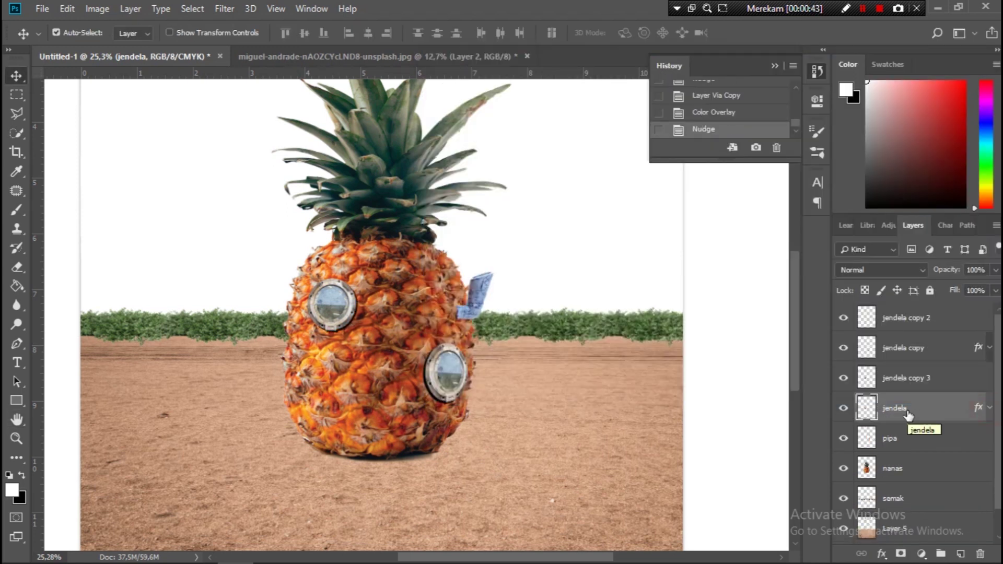
- Add a new empty layer beneath the pipa layer
{"action": "scroll", "coordinate": [462, 433], "scroll_direction": "down", "scroll_amount": 2}
{"action": "scroll", "coordinate": [462, 433], "scroll_direction": "down", "scroll_amount": 2}
{"action": "left_click", "coordinate": [473, 325]}
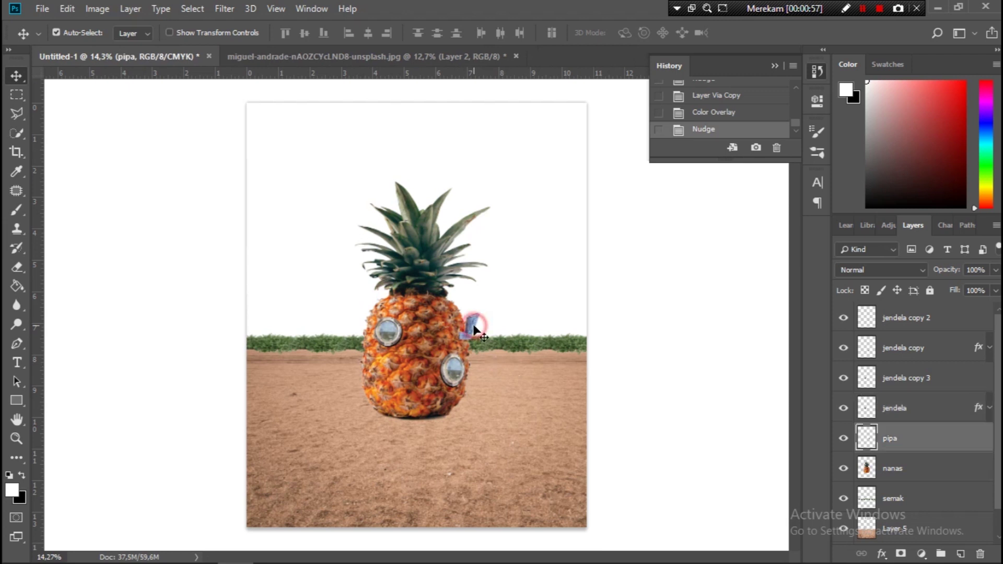
{"action": "left_click", "coordinate": [960, 554]}
{"action": "key", "text": "ctrl+bracketleft"}
- Paint with a black brush on Layer 6, then erase part of the mark near the pipe
{"action": "key", "text": "b"}
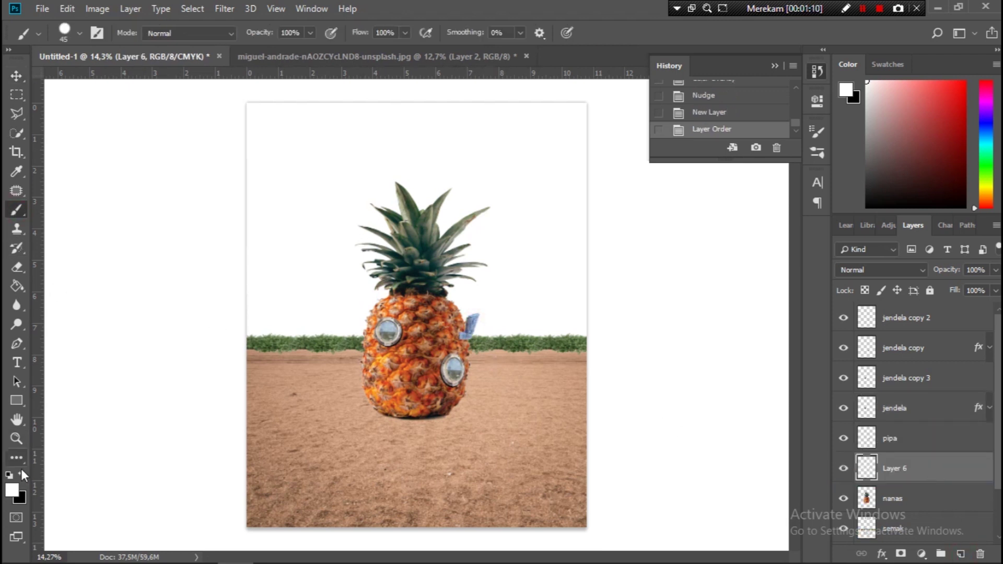
{"action": "key", "text": "x"}
{"action": "right_click", "coordinate": [437, 316]}
{"action": "key", "text": "Escape"}
{"action": "scroll", "coordinate": [439, 319], "scroll_direction": "up", "scroll_amount": 4}
{"action": "scroll", "coordinate": [443, 323], "scroll_direction": "up", "scroll_amount": 1}
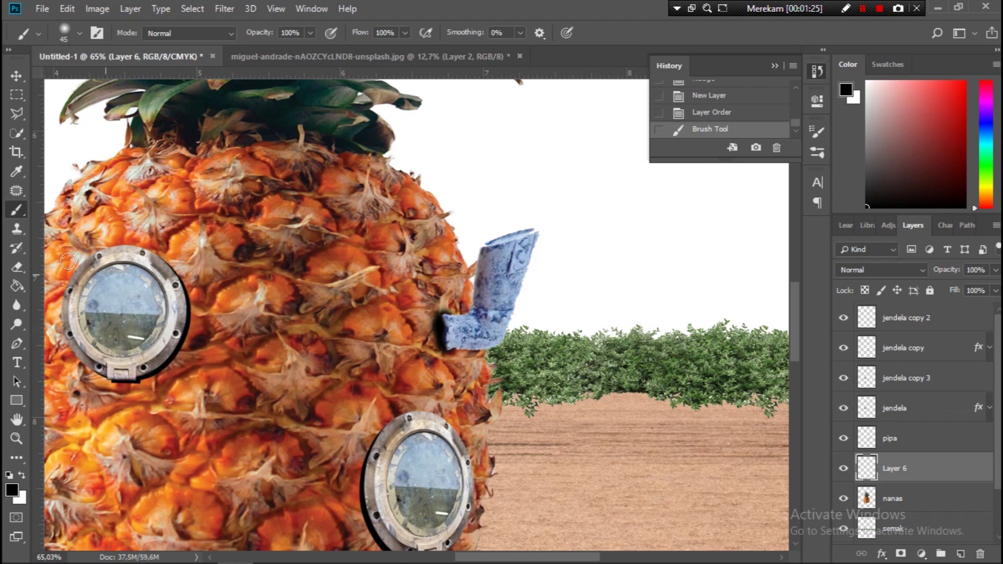
{"action": "left_click", "coordinate": [17, 267]}
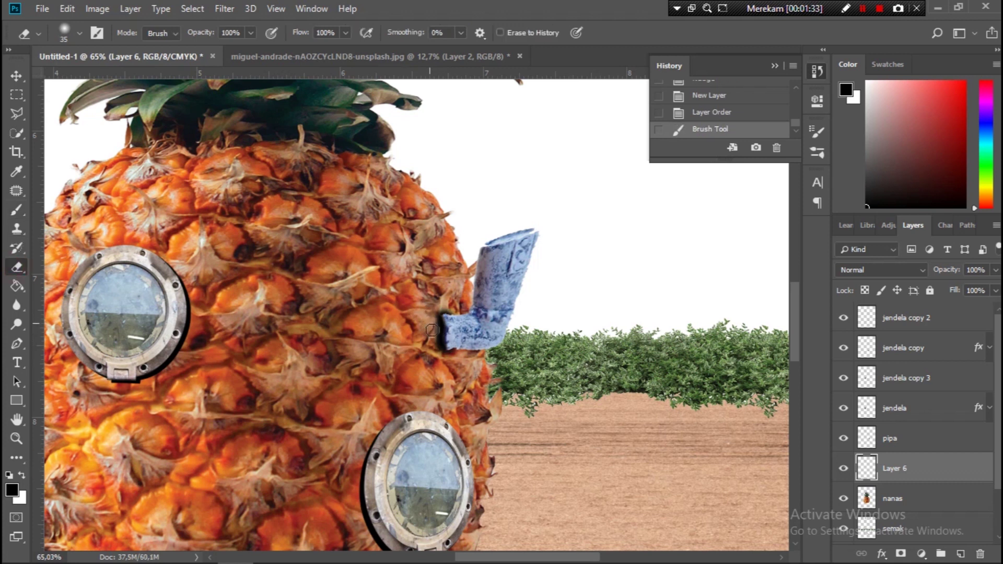
{"action": "left_click", "coordinate": [433, 347]}
{"action": "scroll", "coordinate": [433, 346], "scroll_direction": "down", "scroll_amount": 2}
{"action": "scroll", "coordinate": [470, 365], "scroll_direction": "down", "scroll_amount": 3}
{"action": "scroll", "coordinate": [574, 398], "scroll_direction": "up", "scroll_amount": 2}
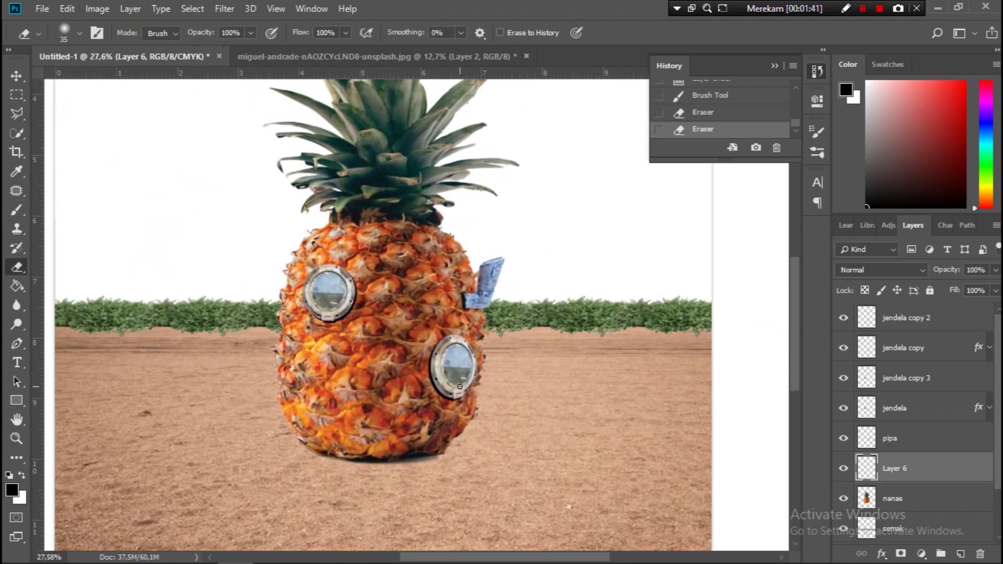
{"action": "scroll", "coordinate": [629, 414], "scroll_direction": "up", "scroll_amount": 1}
- Free Transform the pipe, enlarging it up and right and skewing its base right
{"action": "left_click", "coordinate": [895, 442]}
{"action": "key", "text": "ctrl+t"}
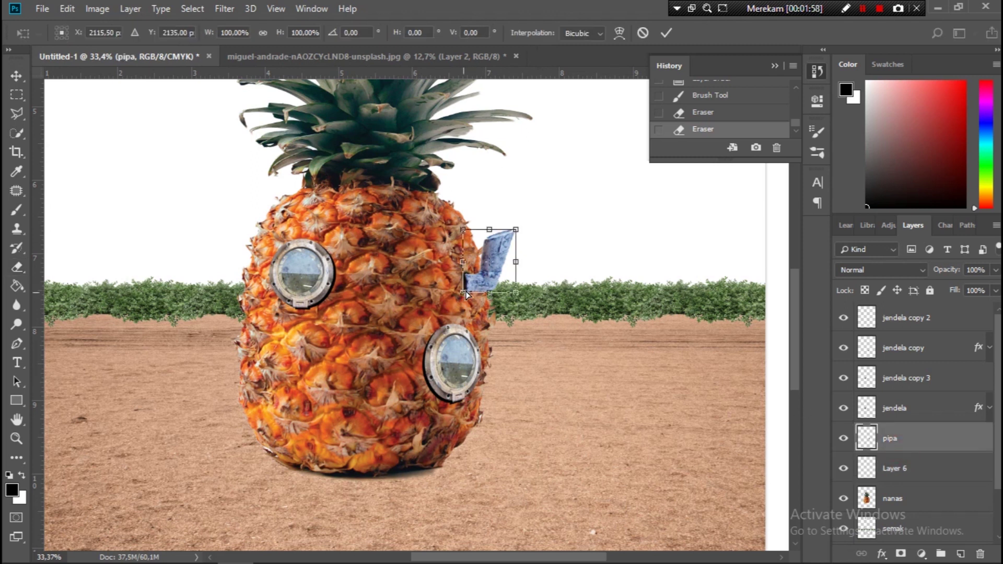
{"action": "left_click_drag", "start_coordinate": [464, 292], "coordinate": [471, 285]}
{"action": "left_click_drag", "start_coordinate": [517, 261], "coordinate": [520, 223]}
{"action": "left_click_drag", "start_coordinate": [469, 283], "coordinate": [534, 283]}
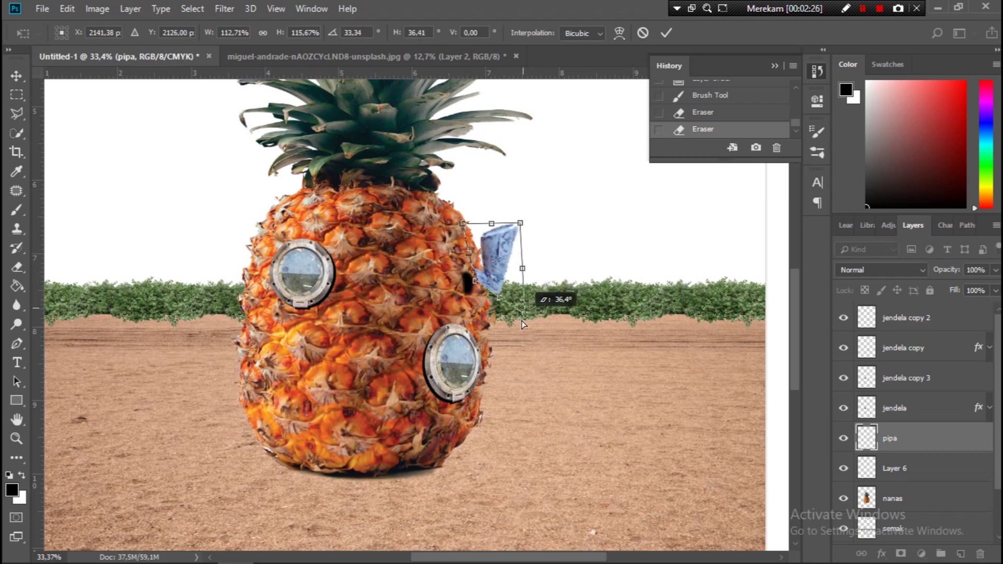
{"action": "left_click", "coordinate": [666, 32]}
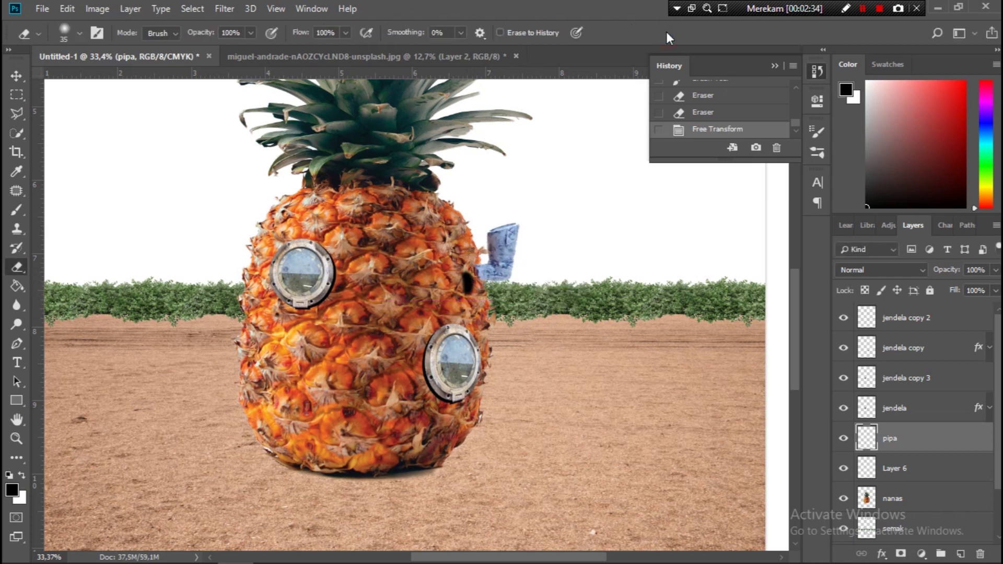
- Delete Layer 6 and move the pipa layer beneath the nanas pineapple layer
{"action": "left_click", "coordinate": [907, 472]}
{"action": "key", "text": "Delete"}
{"action": "left_click_drag", "start_coordinate": [920, 439], "coordinate": [918, 474]}
{"action": "scroll", "coordinate": [493, 307], "scroll_direction": "down", "scroll_amount": 3}
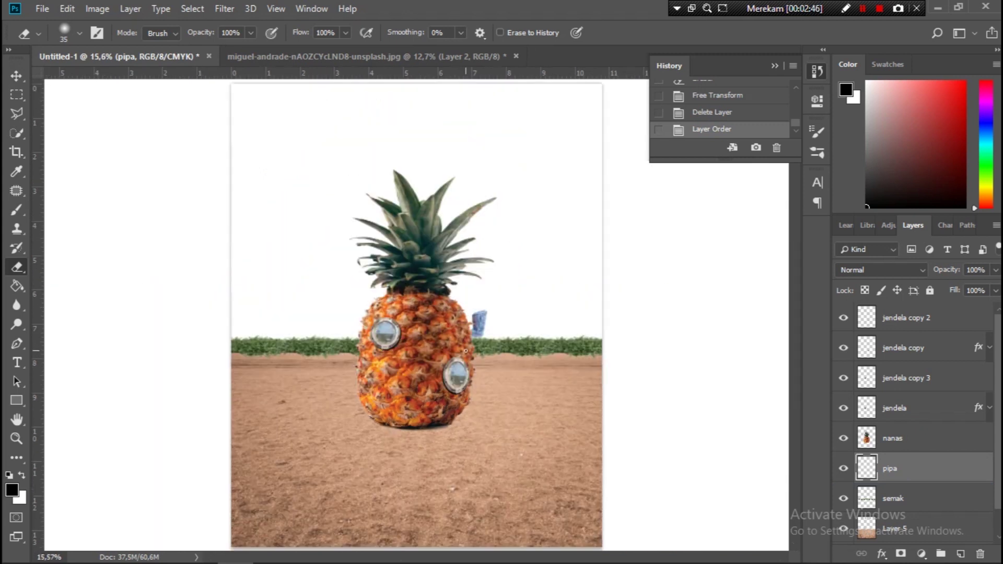
{"action": "scroll", "coordinate": [494, 308], "scroll_direction": "up", "scroll_amount": 4}
- Slide the pipe so it pokes out from behind the pineapple's upper right
{"action": "key", "text": "ctrl+t"}
{"action": "key", "text": "Return"}
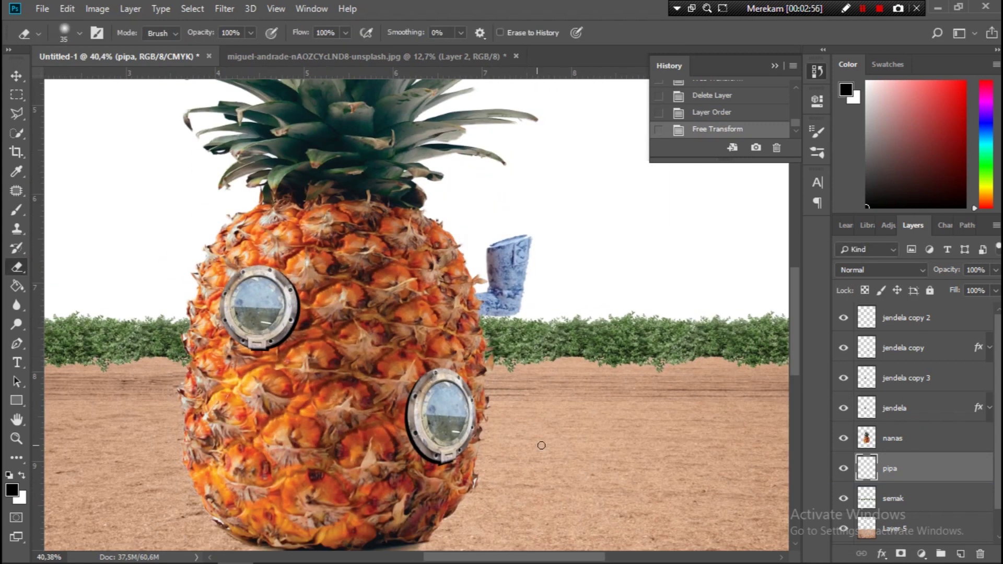
{"action": "scroll", "coordinate": [538, 448], "scroll_direction": "down", "scroll_amount": 3}
{"action": "key", "text": "v"}
{"action": "left_click_drag", "start_coordinate": [528, 348], "coordinate": [533, 359]}
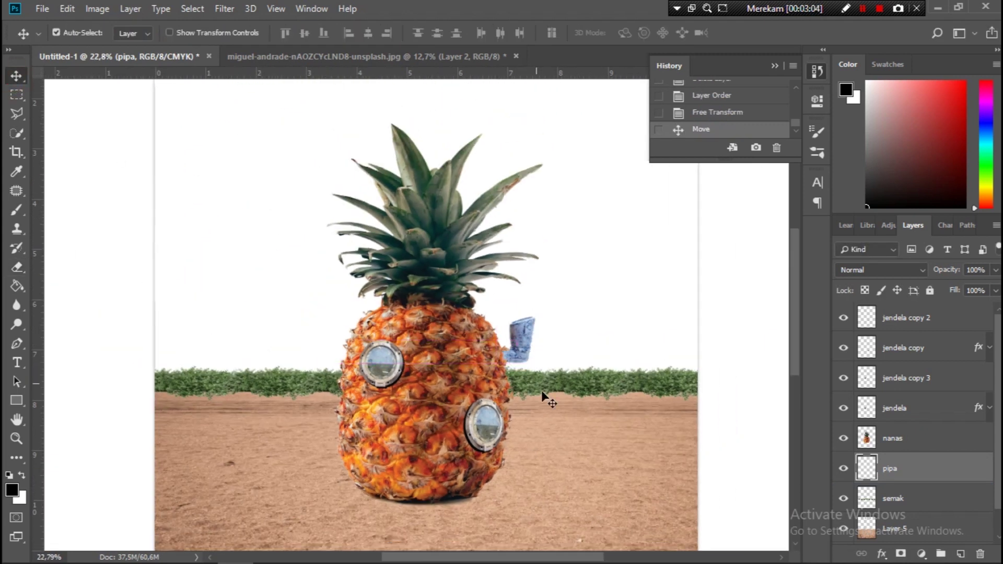
{"action": "scroll", "coordinate": [471, 441], "scroll_direction": "down", "scroll_amount": 2}
{"action": "scroll", "coordinate": [423, 433], "scroll_direction": "up", "scroll_amount": 2}
{"action": "left_click", "coordinate": [862, 8]}
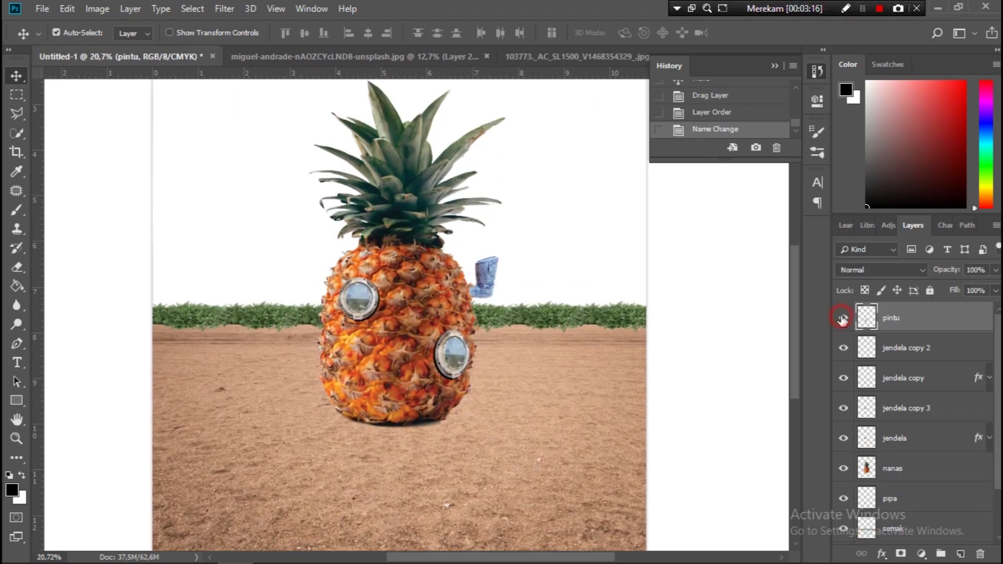
- Move the pintu door down onto the pineapple's base and enlarge it taller
{"action": "left_click_drag", "start_coordinate": [395, 390], "coordinate": [395, 449]}
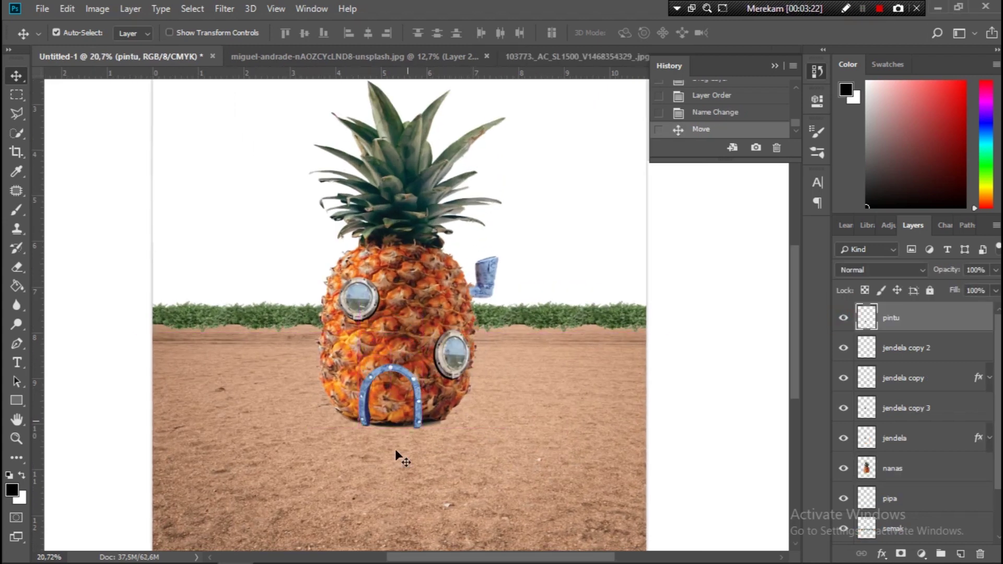
{"action": "scroll", "coordinate": [402, 446], "scroll_direction": "up", "scroll_amount": 5}
{"action": "scroll", "coordinate": [422, 441], "scroll_direction": "up", "scroll_amount": 1}
{"action": "key", "text": "ctrl+t"}
{"action": "left_click_drag", "start_coordinate": [396, 306], "coordinate": [396, 291]}
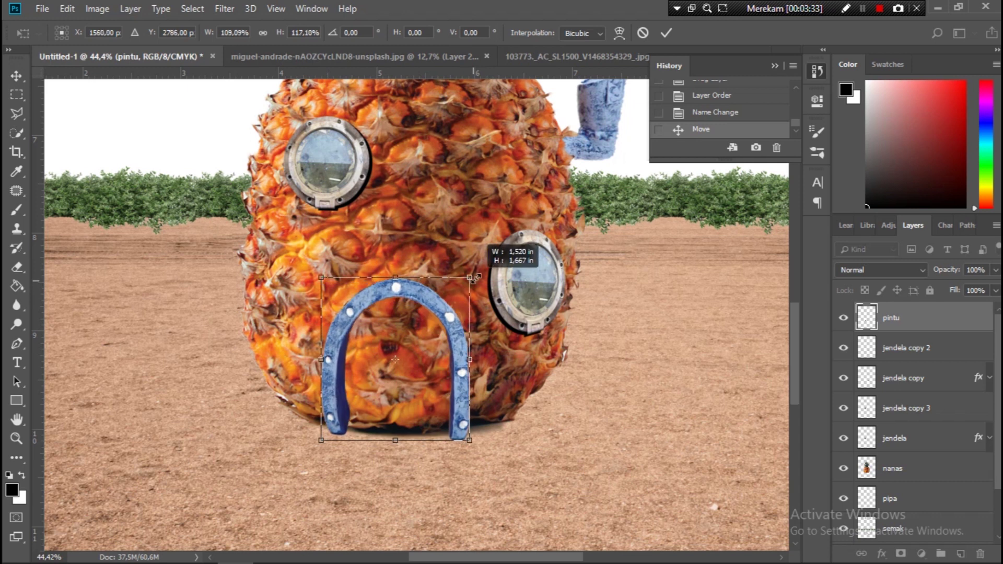
{"action": "left_click_drag", "start_coordinate": [324, 289], "coordinate": [312, 260]}
- Warp the door, bending both bottom corners upward to follow the pineapple
{"action": "right_click", "coordinate": [436, 406]}
{"action": "left_click", "coordinate": [462, 294]}
{"action": "scroll", "coordinate": [426, 452], "scroll_direction": "up", "scroll_amount": 5}
{"action": "left_click_drag", "start_coordinate": [500, 399], "coordinate": [501, 379]}
{"action": "left_click_drag", "start_coordinate": [197, 401], "coordinate": [199, 389]}
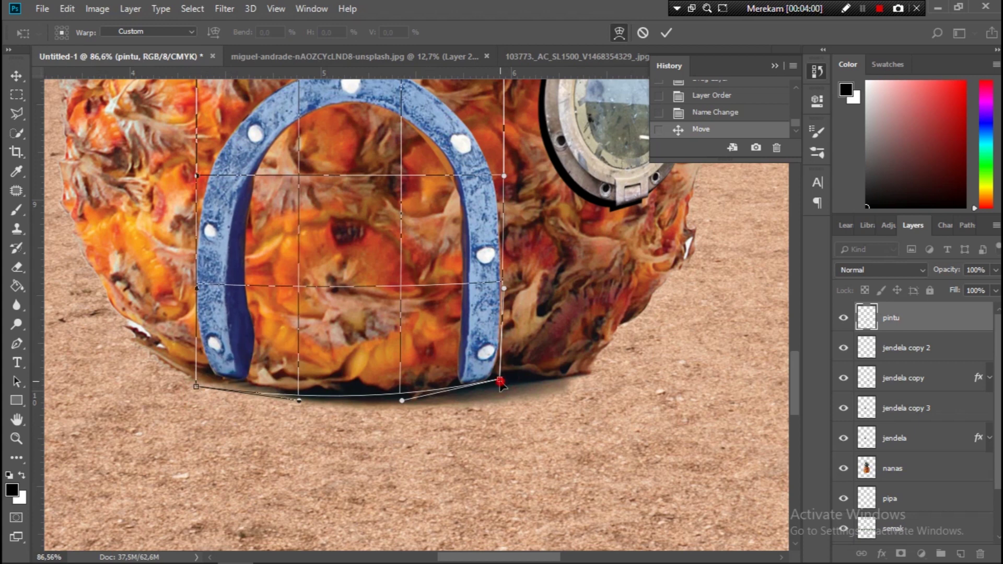
{"action": "key", "text": "Return"}
- Nudge and lower the door slightly on the pineapple's front
{"action": "scroll", "coordinate": [511, 435], "scroll_direction": "down", "scroll_amount": 2}
{"action": "scroll", "coordinate": [511, 437], "scroll_direction": "down", "scroll_amount": 3}
{"action": "scroll", "coordinate": [441, 435], "scroll_direction": "down", "scroll_amount": 3}
{"action": "scroll", "coordinate": [444, 439], "scroll_direction": "up", "scroll_amount": 3}
{"action": "key", "text": "Down"}
{"action": "scroll", "coordinate": [384, 443], "scroll_direction": "up", "scroll_amount": 3}
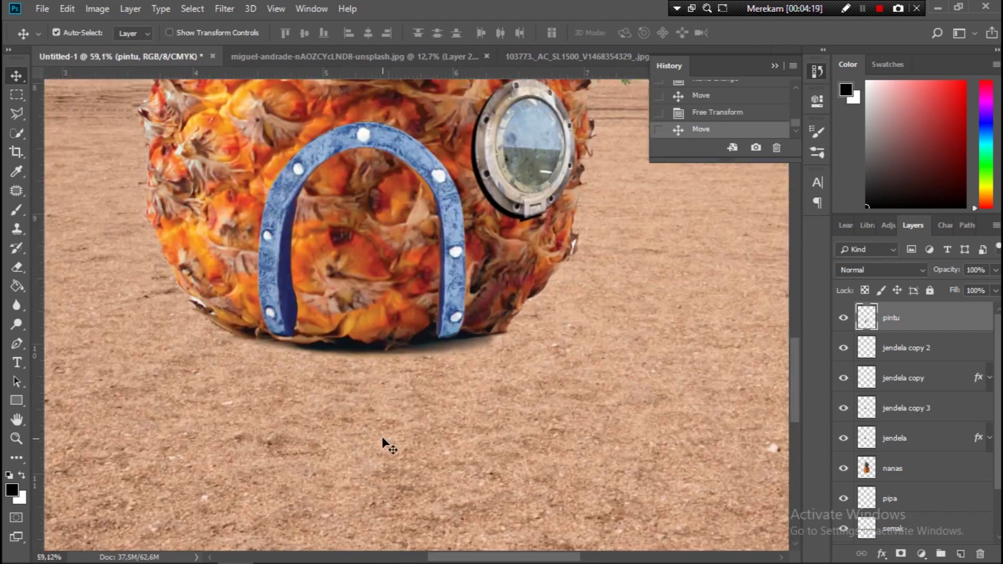
{"action": "scroll", "coordinate": [354, 405], "scroll_direction": "up", "scroll_amount": 3}
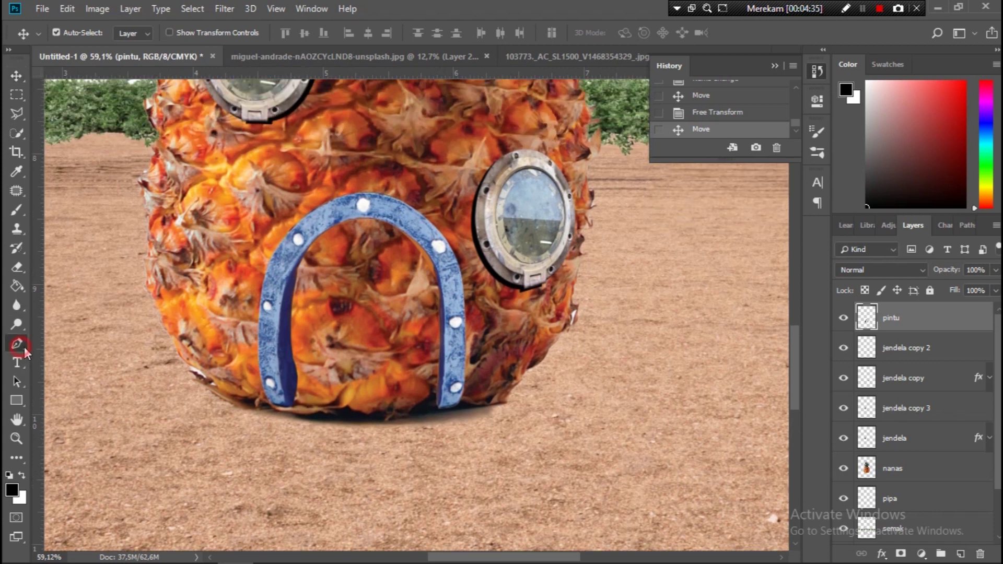
{"action": "left_click", "coordinate": [24, 348]}
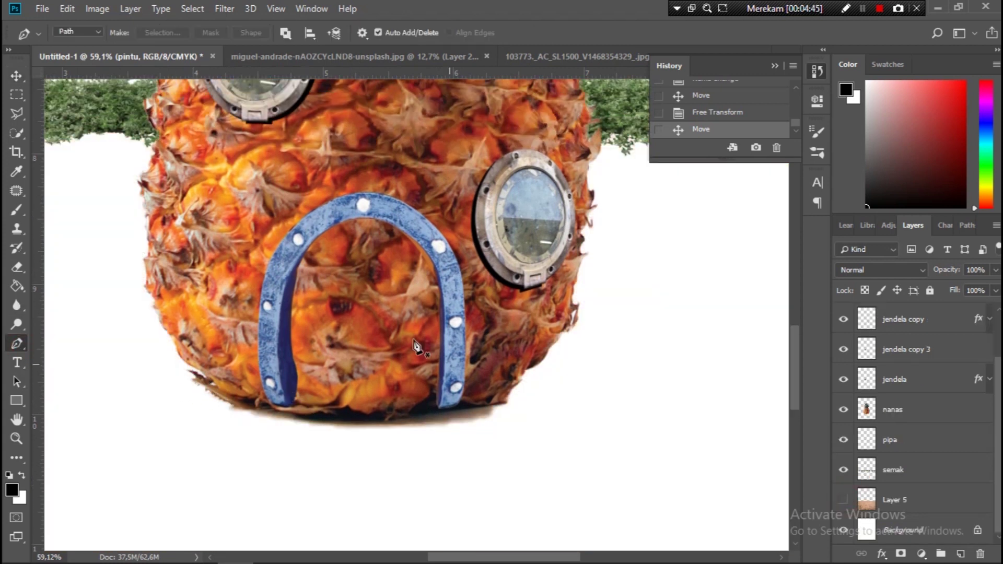
{"action": "key", "text": "v"}
{"action": "left_click_drag", "start_coordinate": [455, 349], "coordinate": [454, 363]}
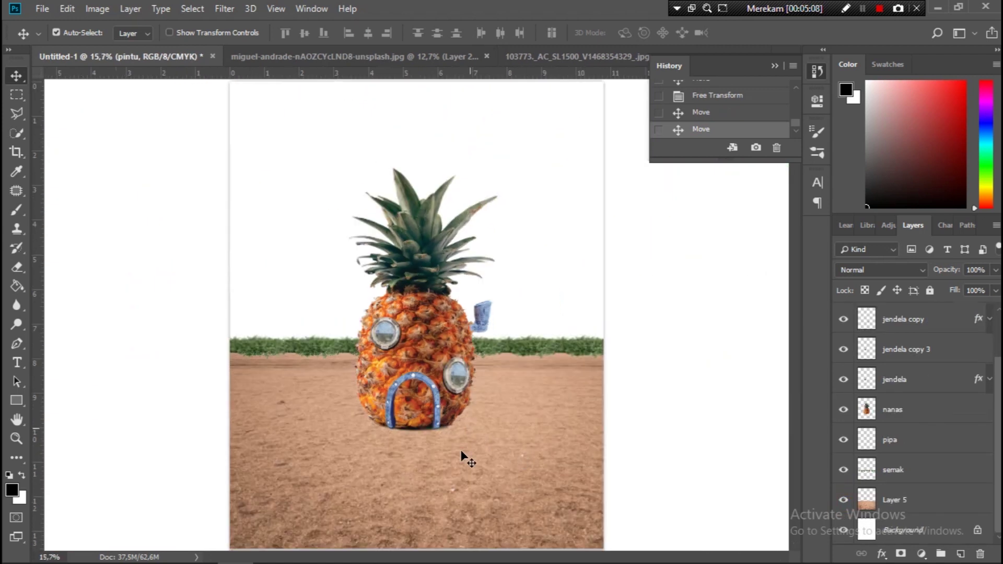
- Duplicate the nanas pineapple layer with Ctrl+J
{"action": "scroll", "coordinate": [431, 455], "scroll_direction": "up", "scroll_amount": 3}
{"action": "key", "text": "ctrl+j"}
{"action": "right_click", "coordinate": [967, 444]}
{"action": "key", "text": "Escape"}
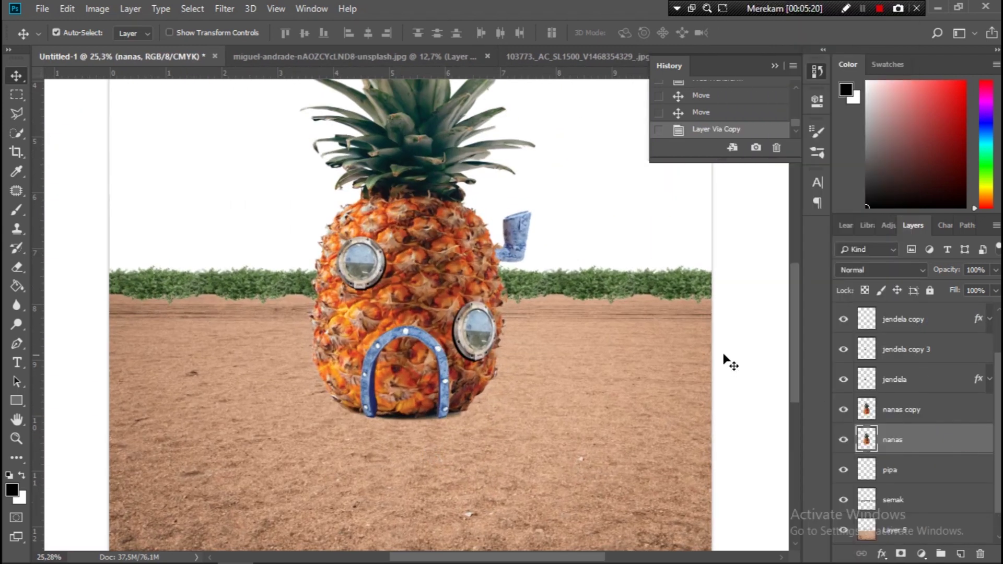
- Give the nanas layer a dark Color Overlay and nudge it down slightly
{"action": "double_click", "coordinate": [930, 441]}
{"action": "left_click", "coordinate": [470, 261]}
{"action": "left_click", "coordinate": [940, 90]}
{"action": "key", "text": "Down"}
{"action": "left_click", "coordinate": [991, 439]}
- Apply a Gaussian Blur with radius 10 to the shadow layer
{"action": "left_click", "coordinate": [97, 9]}
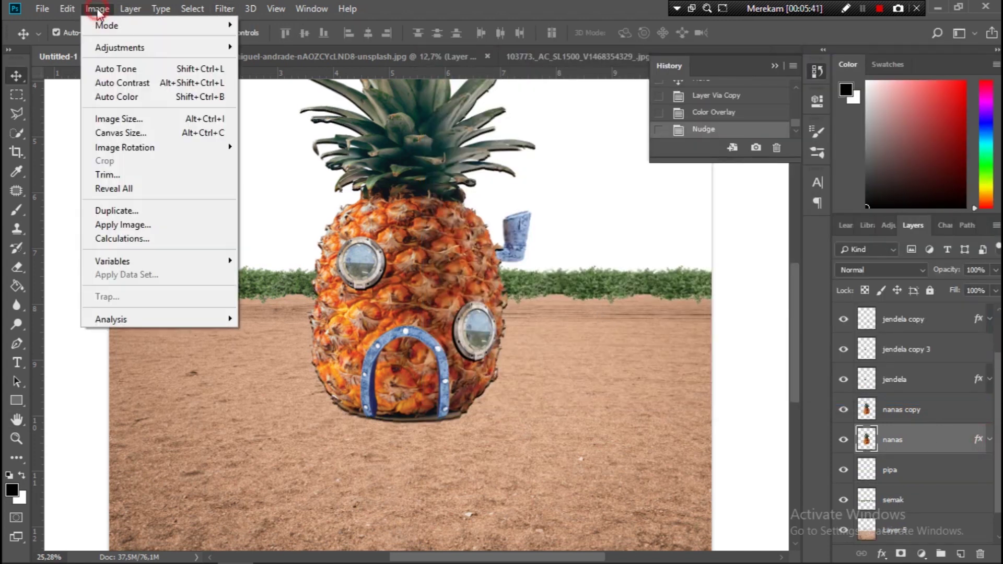
{"action": "left_click", "coordinate": [434, 232]}
{"action": "mouse_move", "coordinate": [800, 351]}
{"action": "left_mouse_down"}
{"action": "mouse_move", "coordinate": [769, 351]}
{"action": "mouse_move", "coordinate": [784, 352]}
{"action": "left_mouse_up"}
{"action": "left_click", "coordinate": [918, 153]}
- Delete the upper part of the blurred shadow with a rectangular selection
{"action": "left_click", "coordinate": [14, 103]}
{"action": "scroll", "coordinate": [357, 235], "scroll_direction": "up", "scroll_amount": 3}
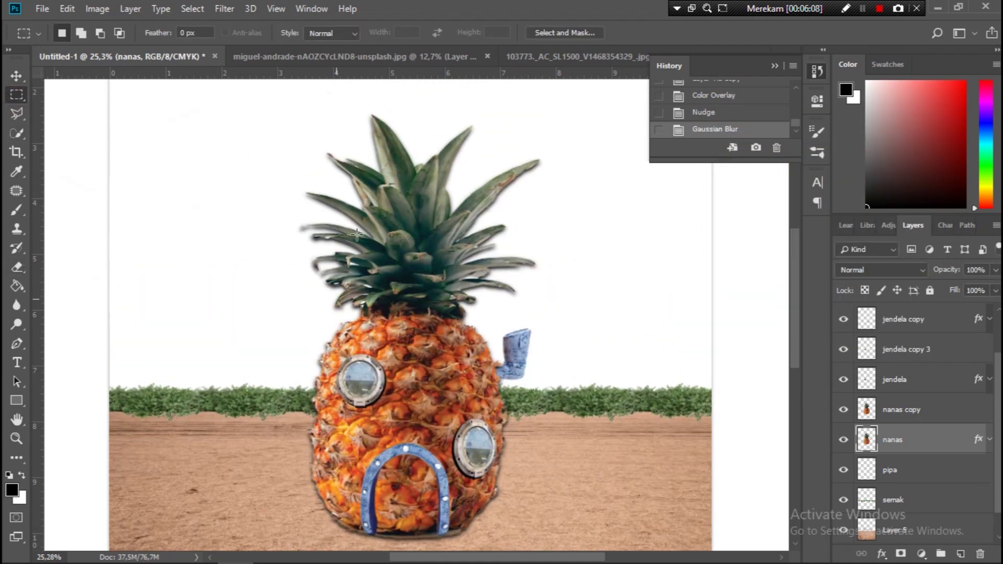
{"action": "left_click_drag", "start_coordinate": [542, 419], "coordinate": [542, 420]}
{"action": "key", "text": "Delete"}
{"action": "key", "text": "ctrl+d"}
- Erase shadow spilling past the lower-left edge and nudge the shadow up slightly
{"action": "scroll", "coordinate": [418, 470], "scroll_direction": "up", "scroll_amount": 3}
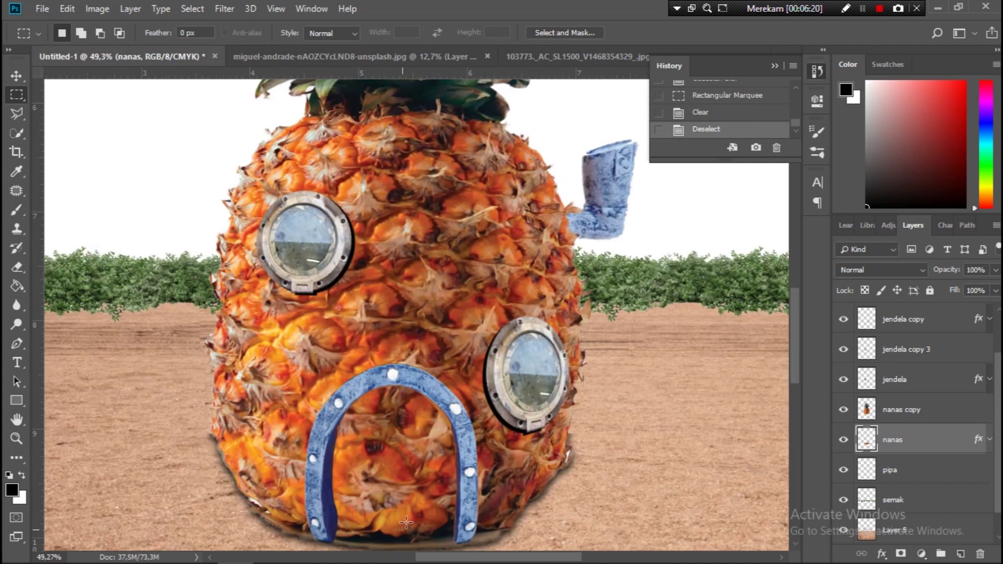
{"action": "key", "text": "e"}
{"action": "right_click", "coordinate": [174, 325]}
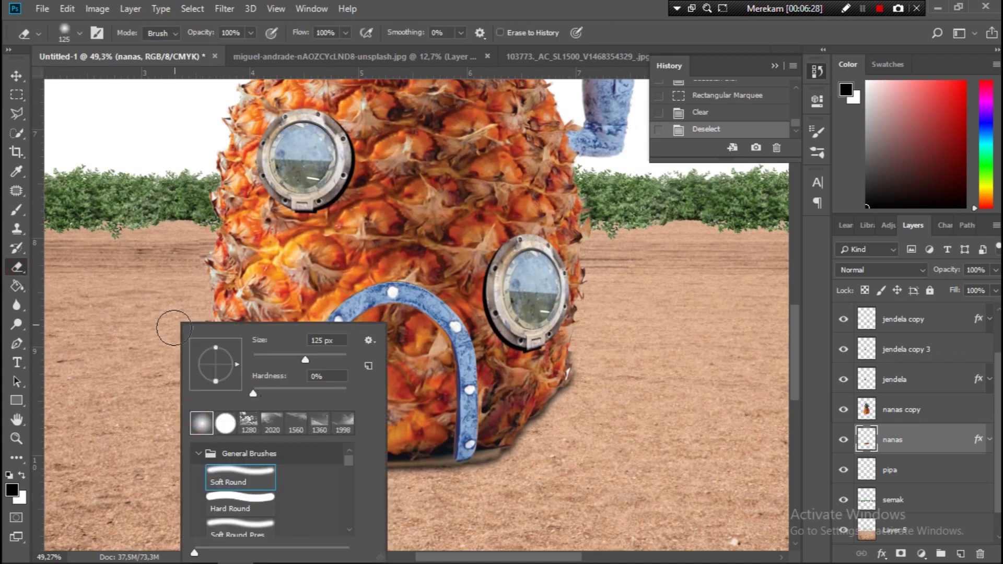
{"action": "left_click_drag", "start_coordinate": [220, 351], "coordinate": [237, 385]}
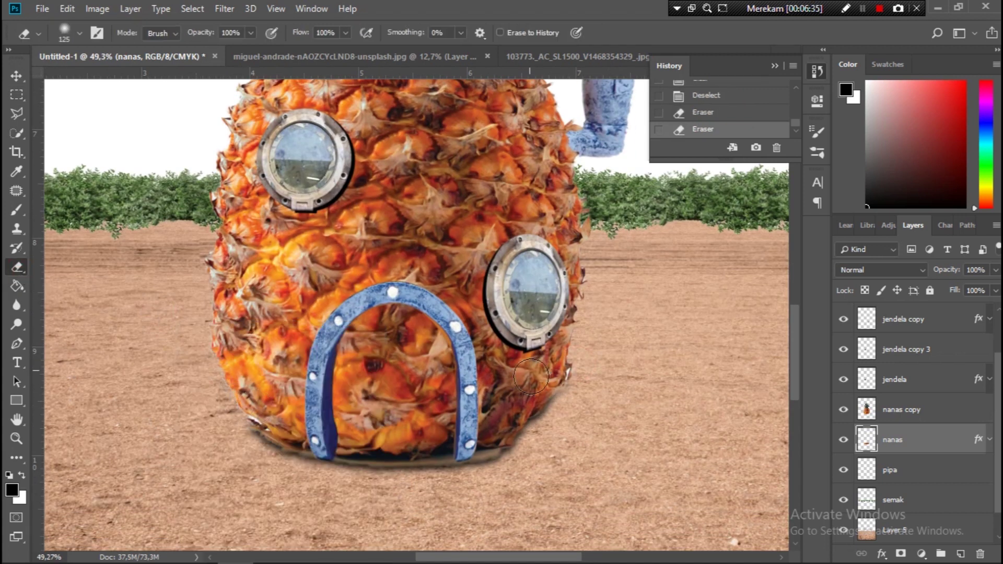
{"action": "left_click", "coordinate": [902, 410]}
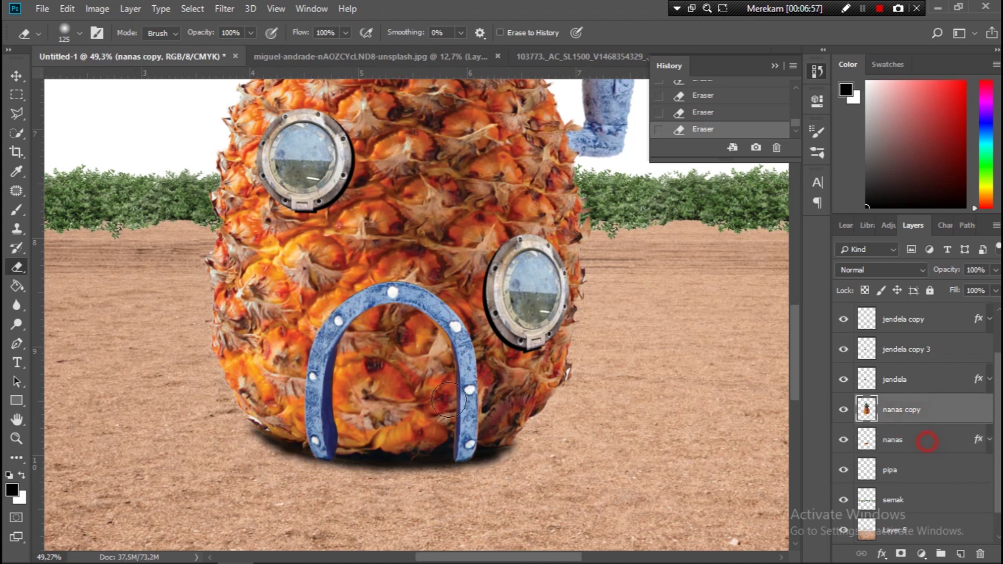
{"action": "left_click", "coordinate": [928, 442]}
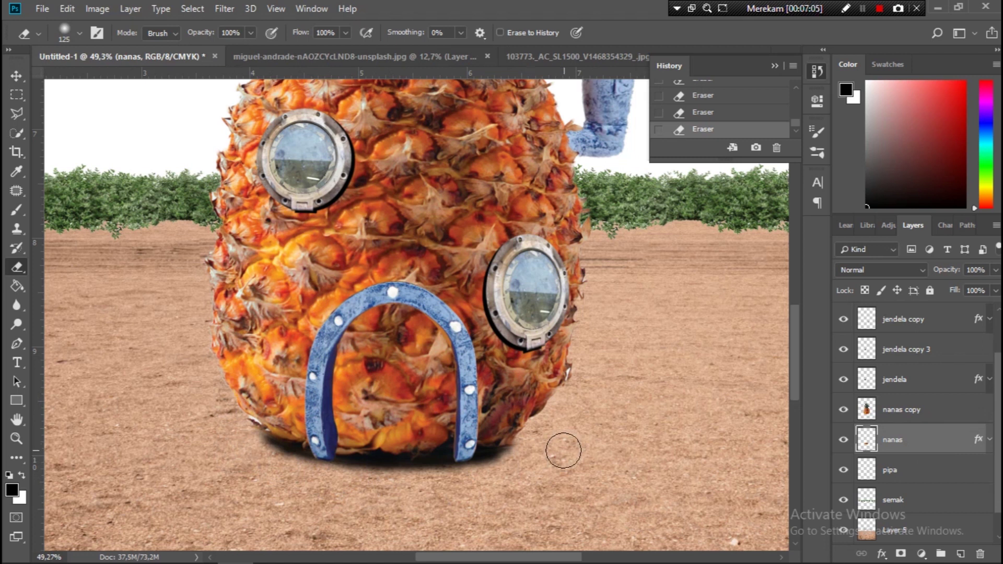
{"action": "left_click", "coordinate": [17, 76]}
{"action": "key", "text": "Up"}
{"action": "key", "text": "ctrl+0"}
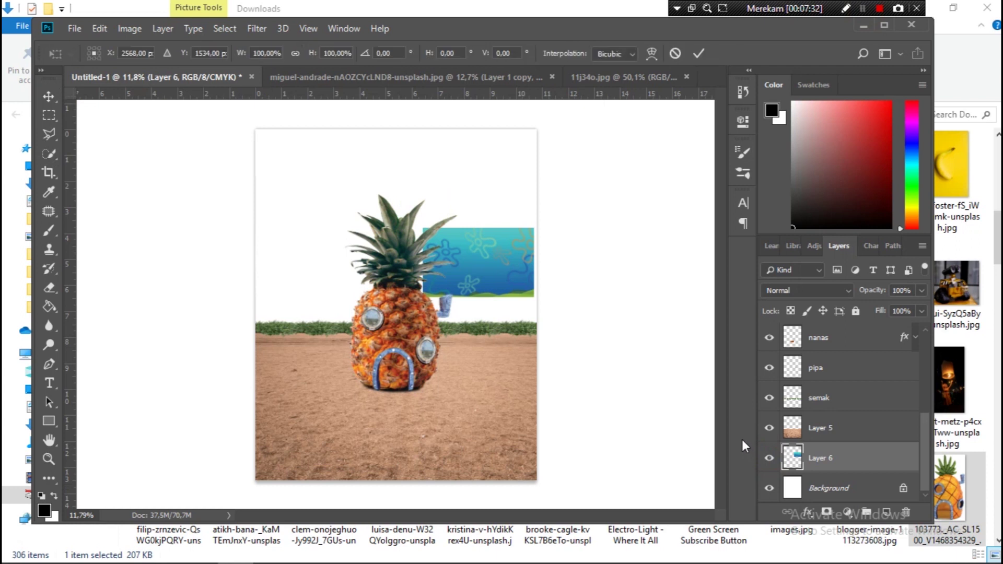
- Scale the placed flower-patterned sky image to cover the whole canvas and commit it
{"action": "left_click_drag", "start_coordinate": [436, 225], "coordinate": [243, 149]}
{"action": "left_click_drag", "start_coordinate": [534, 297], "coordinate": [600, 362]}
{"action": "left_click_drag", "start_coordinate": [554, 335], "coordinate": [467, 320]}
{"action": "left_click", "coordinate": [698, 53]}
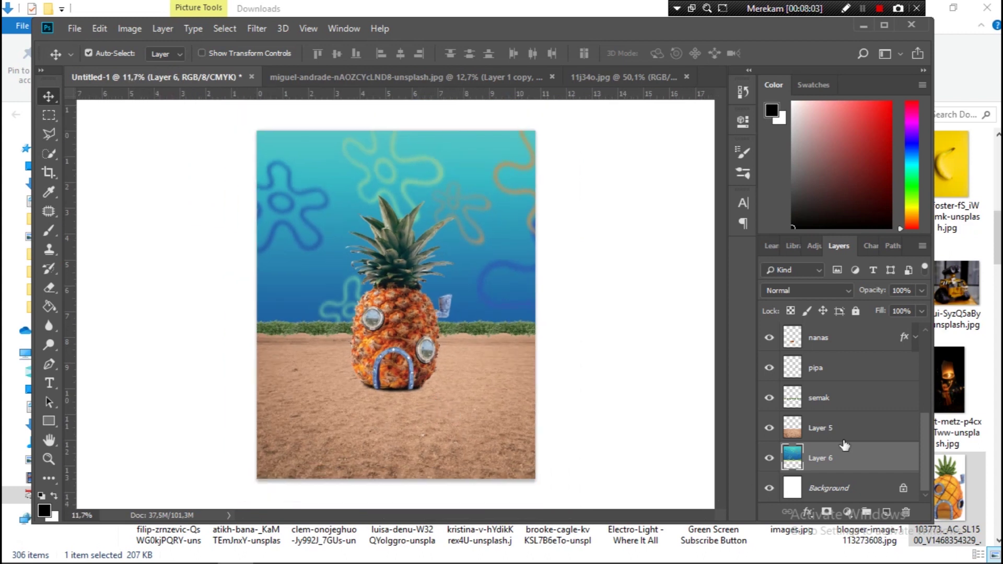
- Add an empty Layer 7 above jendela copy 2
{"action": "scroll", "coordinate": [793, 468], "scroll_direction": "down", "scroll_amount": 2}
{"action": "left_click", "coordinate": [830, 368]}
{"action": "left_click", "coordinate": [887, 513]}
{"action": "scroll", "coordinate": [343, 441], "scroll_direction": "up", "scroll_amount": 3}
{"action": "scroll", "coordinate": [342, 441], "scroll_direction": "up", "scroll_amount": 2}
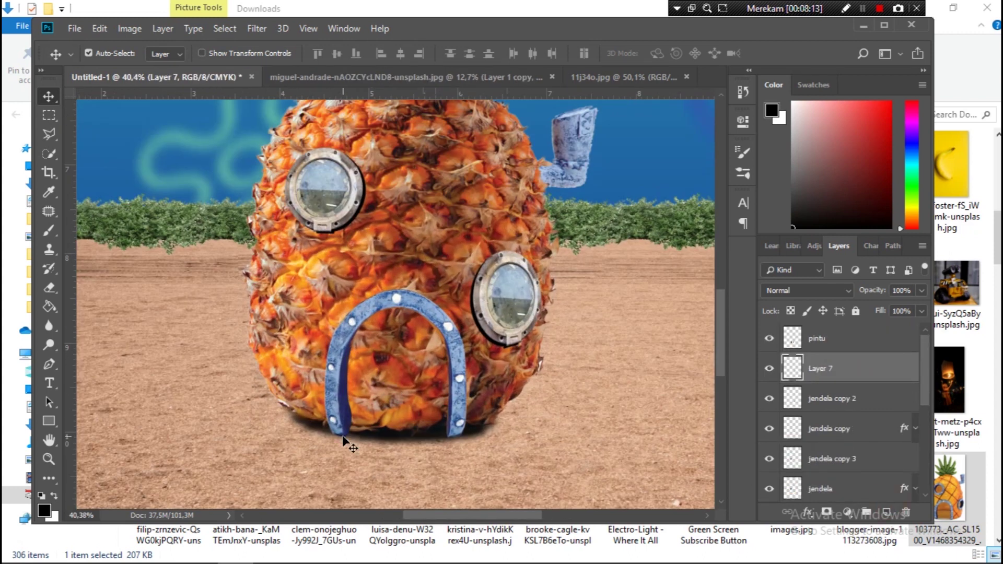
- Turn the door outline path into a selection
{"action": "key", "text": "p"}
{"action": "scroll", "coordinate": [342, 440], "scroll_direction": "up", "scroll_amount": 2}
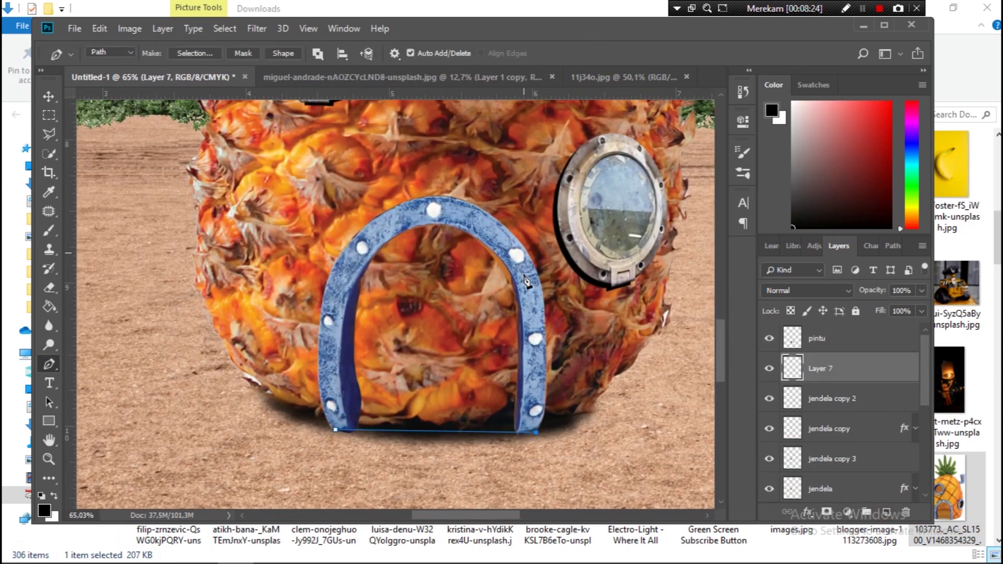
{"action": "left_click", "coordinate": [195, 53]}
{"action": "left_click", "coordinate": [586, 137]}
- Fill the door selection with blue 406cab using the Paint Bucket
{"action": "left_click", "coordinate": [50, 307]}
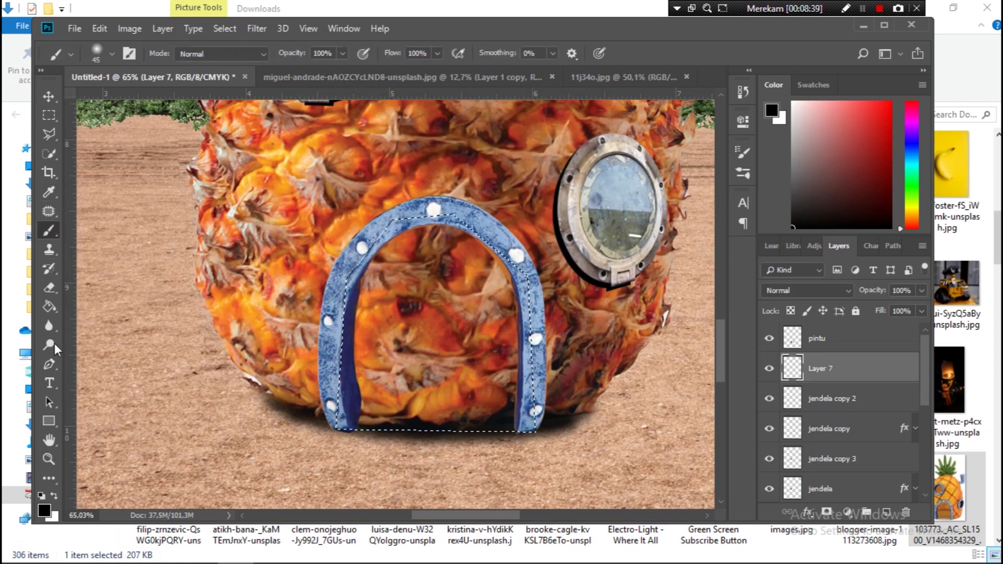
{"action": "key", "text": "super+Up"}
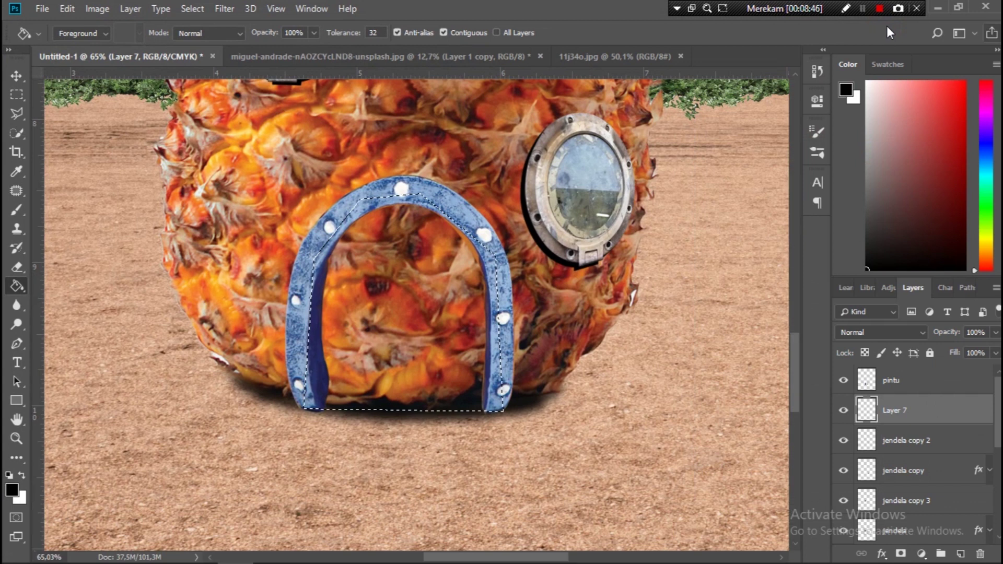
{"action": "left_click", "coordinate": [11, 490]}
{"action": "mouse_move", "coordinate": [319, 314]}
{"action": "left_mouse_down"}
{"action": "mouse_move", "coordinate": [374, 202]}
{"action": "mouse_move", "coordinate": [456, 268]}
{"action": "left_mouse_up"}
{"action": "left_click", "coordinate": [925, 105]}
{"action": "left_click", "coordinate": [415, 311]}
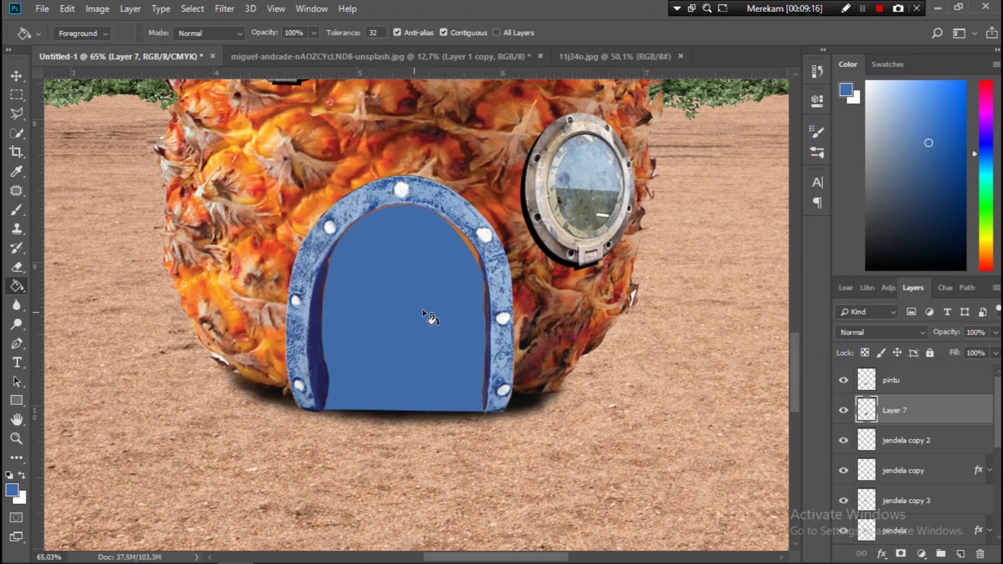
- Zoom in on the door and set up the ordinary Eraser with a hard round brush
{"action": "key", "text": "alt+bracketright"}
{"action": "scroll", "coordinate": [439, 269], "scroll_direction": "up", "scroll_amount": 5, "text": "alt"}
{"action": "right_click", "coordinate": [18, 267]}
{"action": "left_click", "coordinate": [79, 296]}
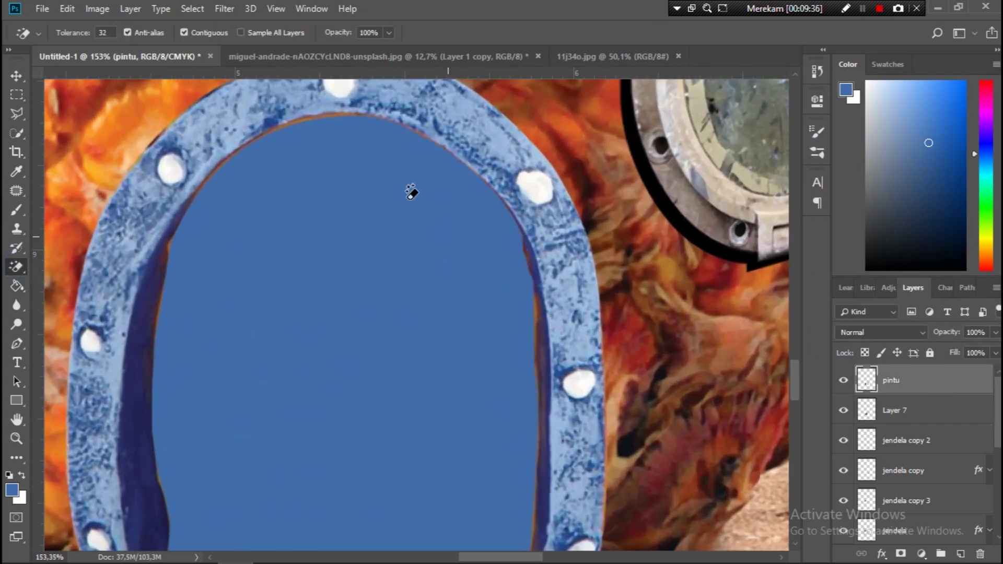
{"action": "right_click", "coordinate": [18, 267]}
{"action": "left_click", "coordinate": [69, 266]}
{"action": "right_click", "coordinate": [336, 220]}
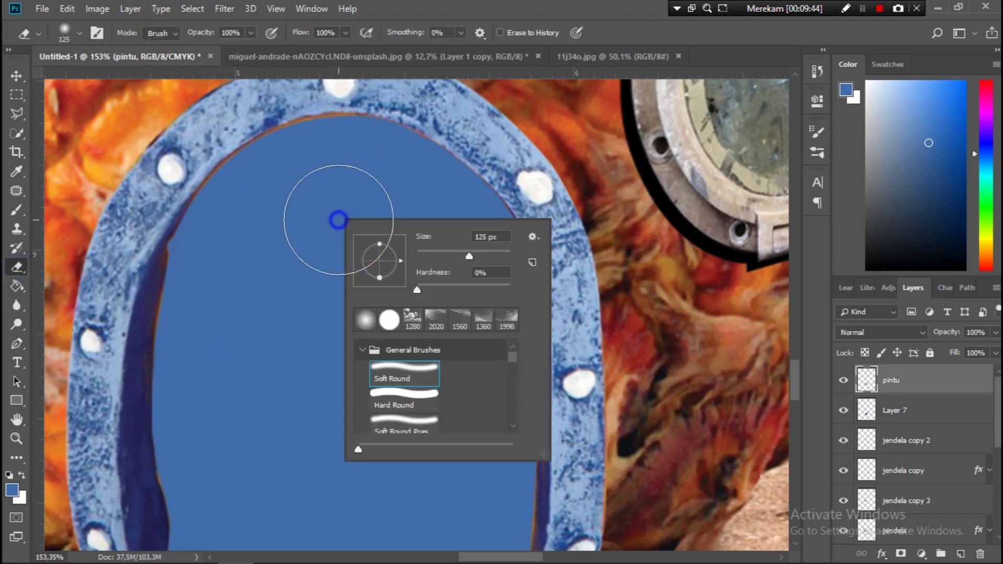
{"action": "left_click", "coordinate": [349, 183]}
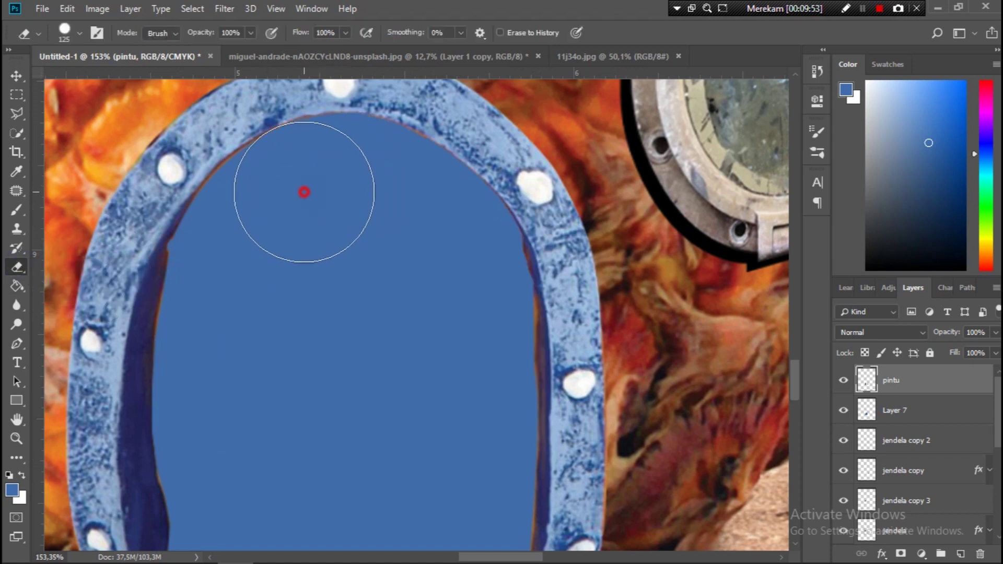
- Erase the orange fringe along the door's right edge with a smaller brush
{"action": "left_click", "coordinate": [227, 464]}
{"action": "left_click_drag", "start_coordinate": [458, 266], "coordinate": [464, 403]}
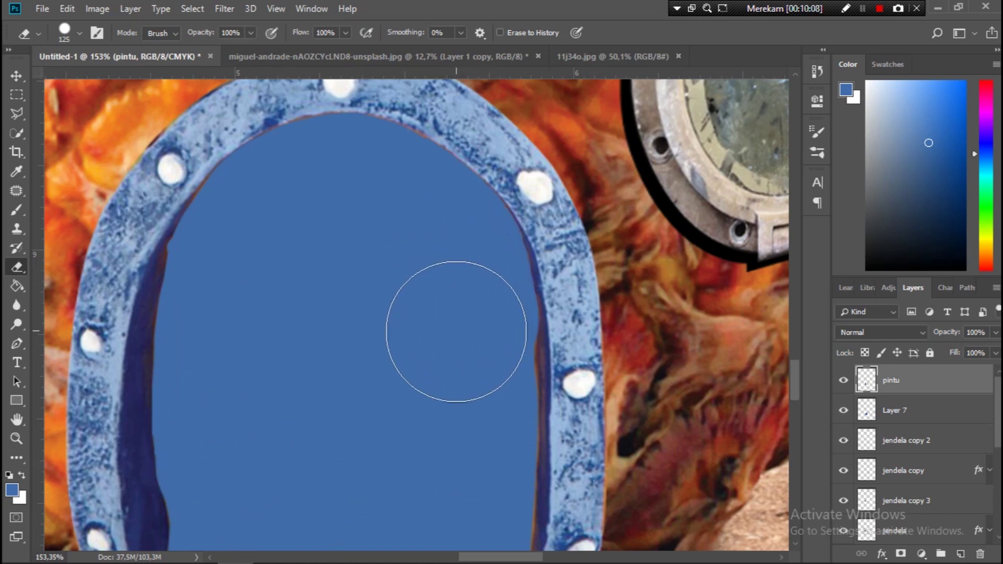
{"action": "scroll", "coordinate": [465, 403], "scroll_direction": "down", "scroll_amount": 3}
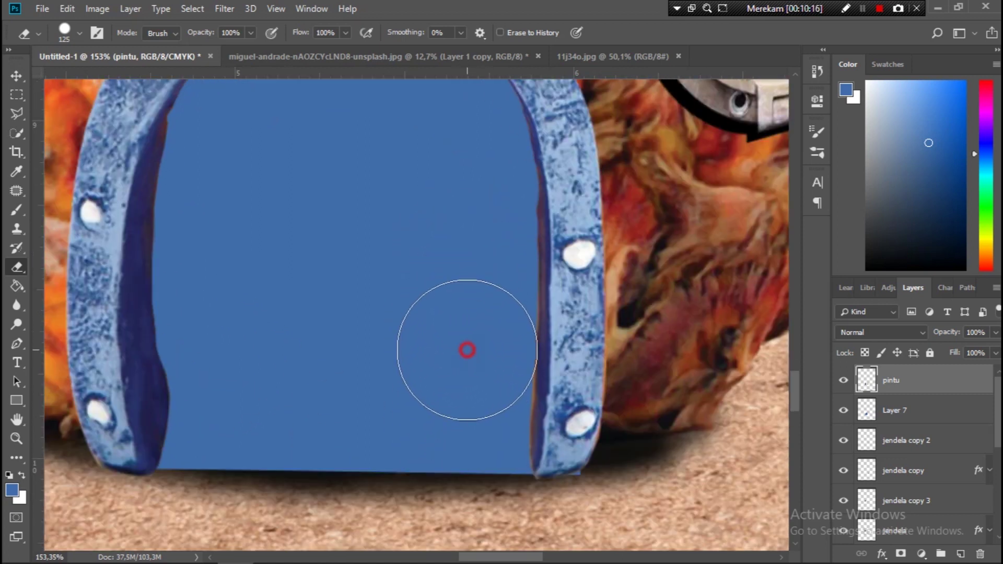
{"action": "left_click", "coordinate": [469, 327]}
{"action": "key", "text": "bracketleft"}
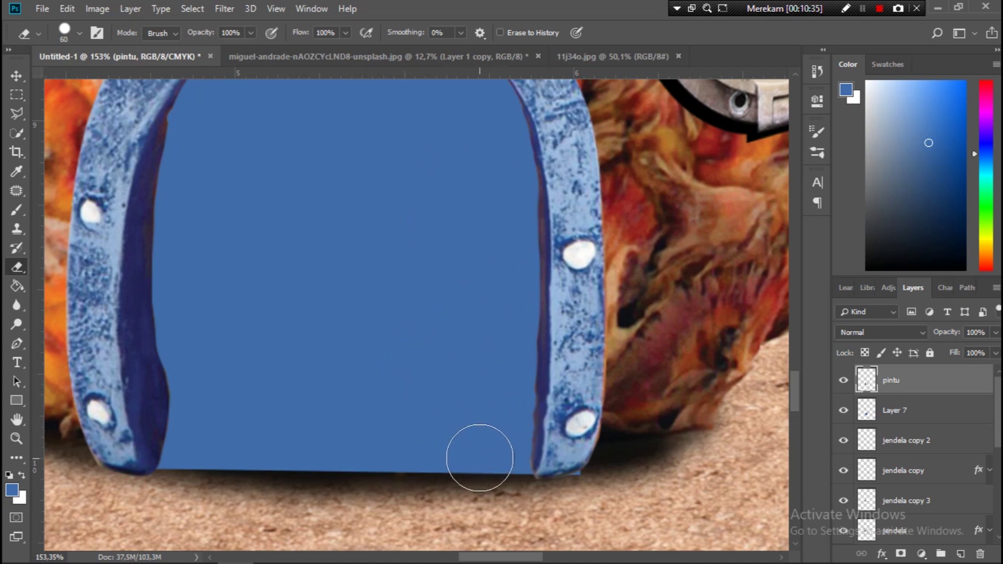
{"action": "scroll", "coordinate": [479, 459], "scroll_direction": "down", "scroll_amount": 5}
{"action": "scroll", "coordinate": [421, 405], "scroll_direction": "down", "scroll_amount": 3}
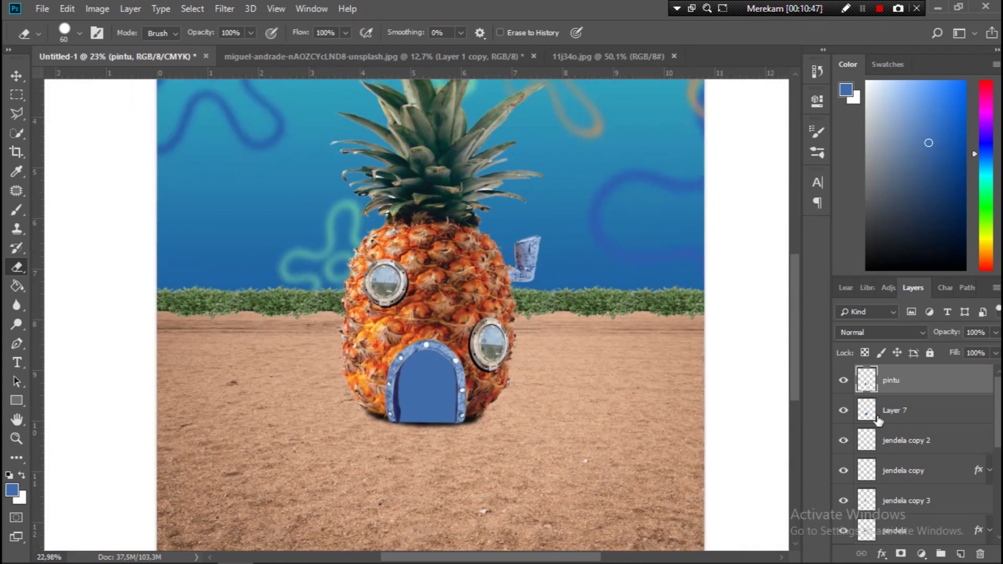
- Refill the door interior with the pineapple's orange, ff852b
{"action": "left_click", "coordinate": [12, 490]}
{"action": "left_click", "coordinate": [377, 344]}
{"action": "left_click", "coordinate": [949, 103]}
{"action": "key", "text": "g"}
{"action": "left_click", "coordinate": [426, 387]}
- Group the door layer and Layer 7 into a group named 'pintu'
{"action": "scroll", "coordinate": [420, 445], "scroll_direction": "down", "scroll_amount": 1}
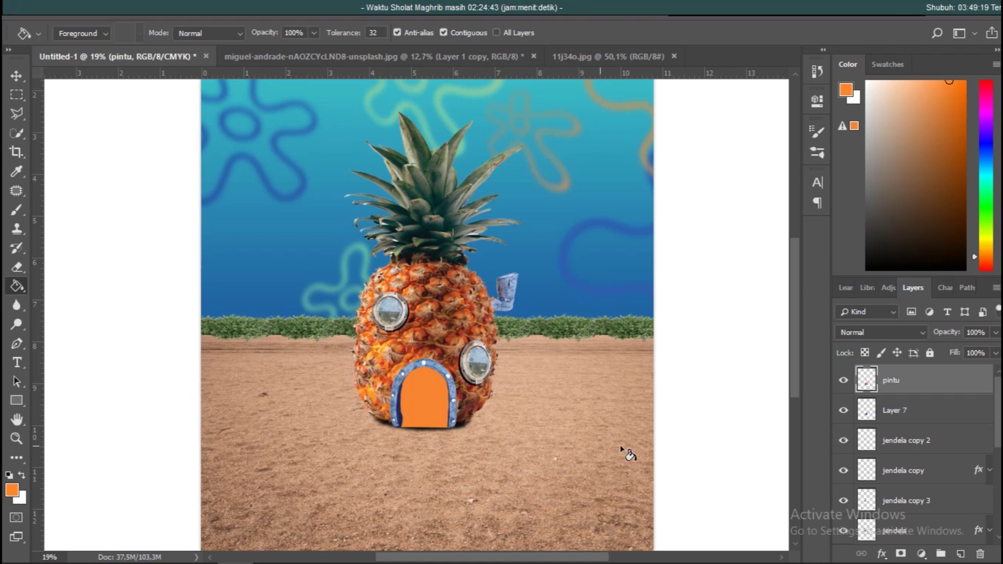
{"action": "left_click", "coordinate": [918, 412], "text": "shift"}
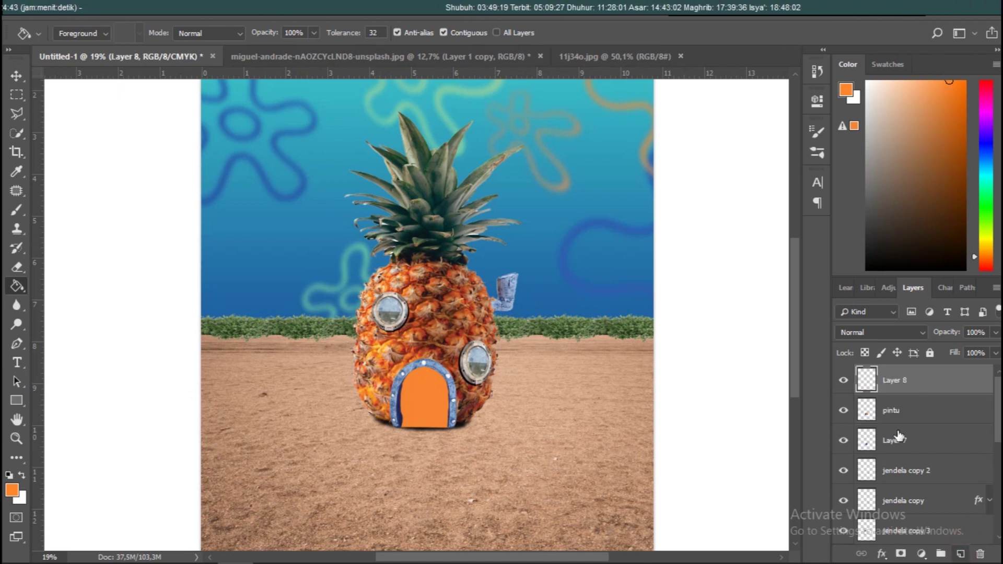
{"action": "key", "text": "ctrl+g"}
{"action": "double_click", "coordinate": [895, 374]}
{"action": "type", "text": "pintu"}
{"action": "key", "text": "Return"}
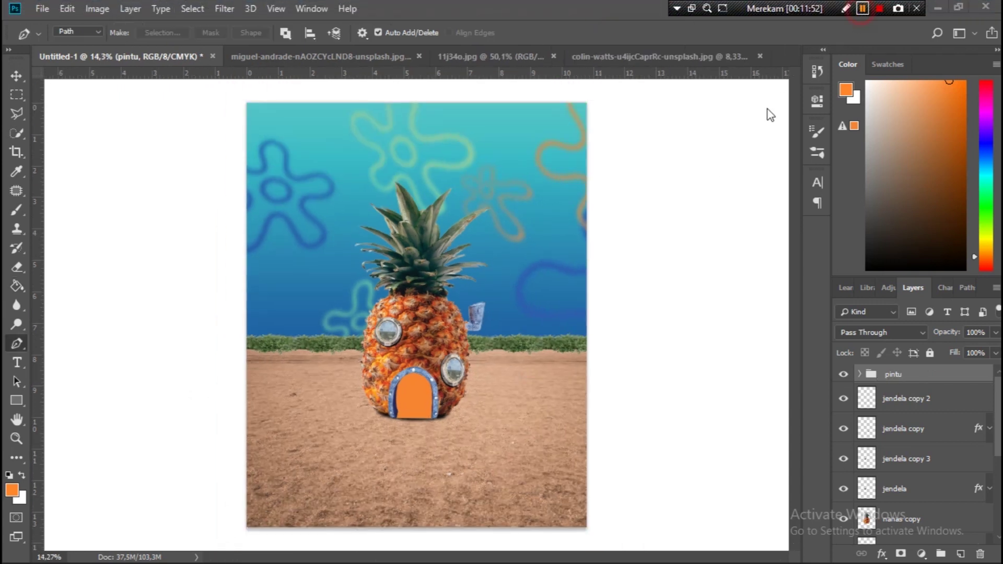
{"action": "left_click", "coordinate": [389, 436]}
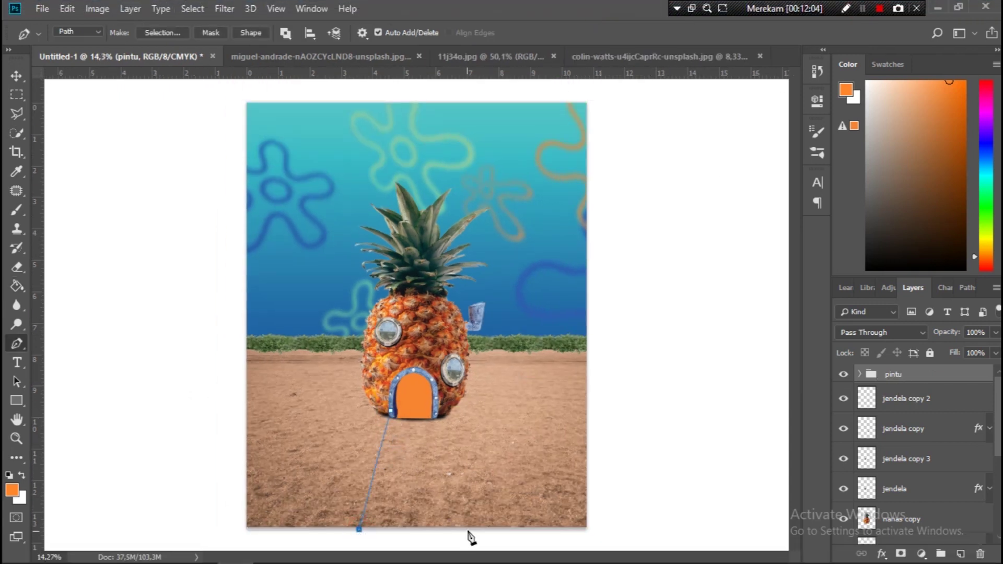
- Add anchor points to the trapezoid walkway path and make it a selection
{"action": "right_click", "coordinate": [17, 343]}
{"action": "left_click", "coordinate": [89, 387]}
{"action": "scroll", "coordinate": [465, 543], "scroll_direction": "up", "scroll_amount": 3}
{"action": "left_click", "coordinate": [495, 485]}
{"action": "right_click", "coordinate": [16, 343]}
{"action": "left_click", "coordinate": [90, 387]}
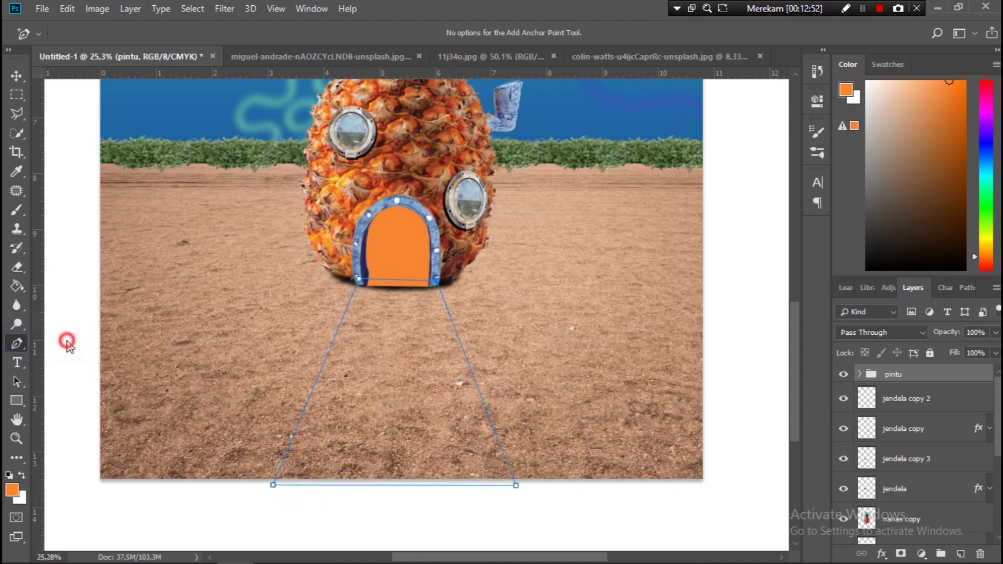
{"action": "left_click", "coordinate": [577, 139]}
{"action": "left_click", "coordinate": [17, 285]}
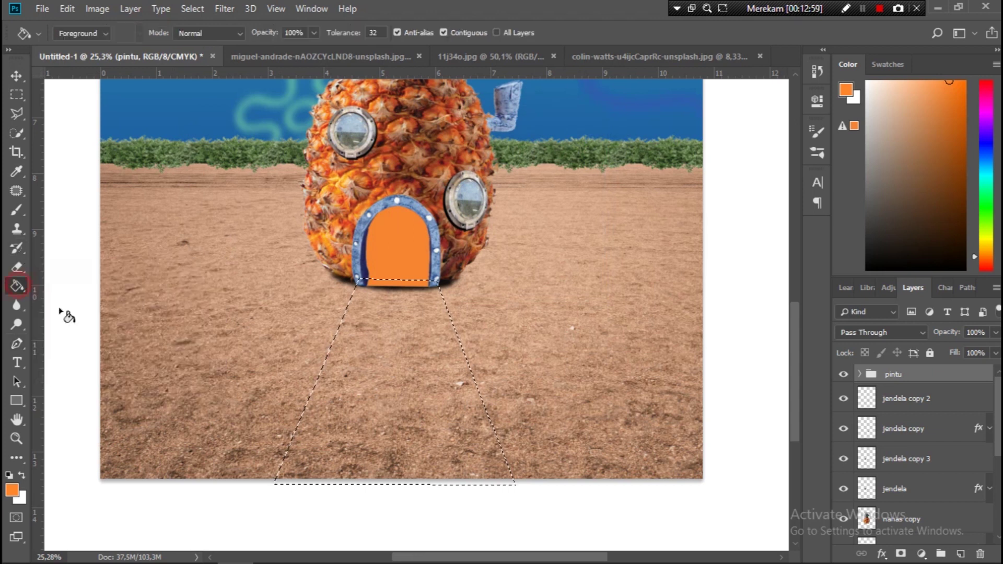
- Fill the walkway selection with orange on a new layer above pipa
{"action": "left_click", "coordinate": [397, 340]}
{"action": "left_click", "coordinate": [497, 232]}
{"action": "scroll", "coordinate": [945, 452], "scroll_direction": "down", "scroll_amount": 3}
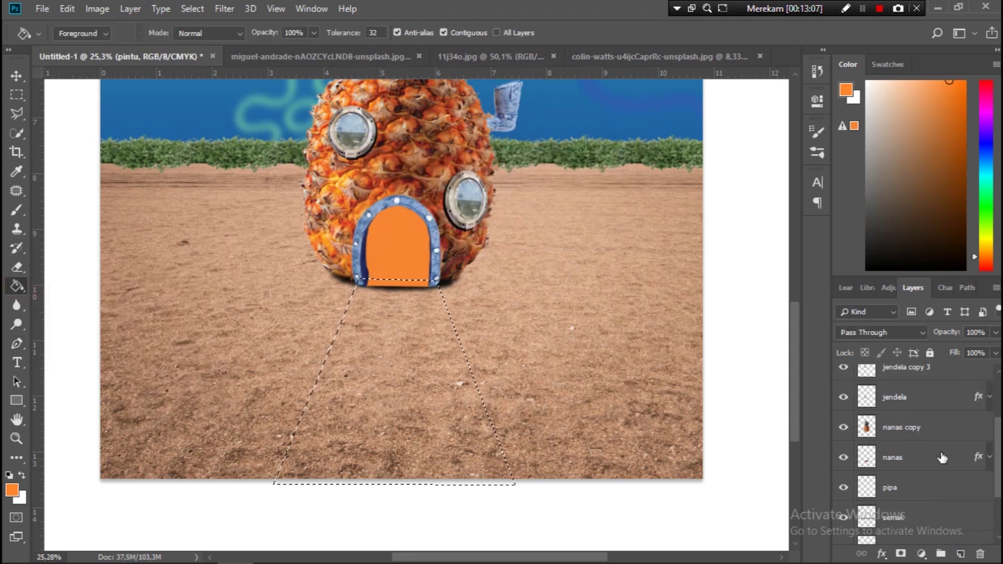
{"action": "scroll", "coordinate": [945, 452], "scroll_direction": "down", "scroll_amount": 1}
{"action": "left_click", "coordinate": [926, 392]}
{"action": "left_click", "coordinate": [925, 451]}
{"action": "left_click", "coordinate": [960, 554]}
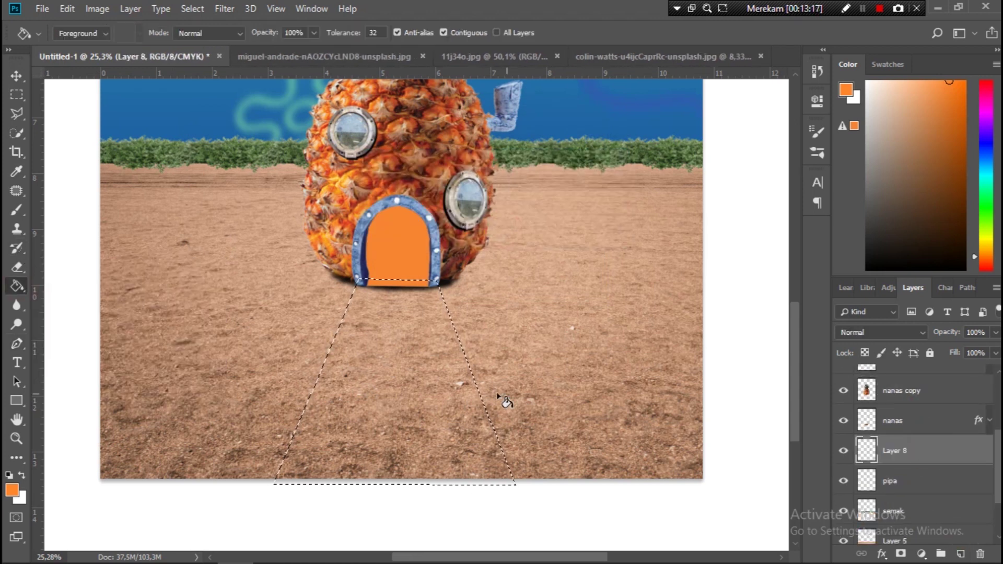
{"action": "left_click", "coordinate": [432, 389]}
- Bring in the grey stone texture and clip it to the orange walkway shape
{"action": "left_click", "coordinate": [16, 75]}
{"action": "left_click", "coordinate": [664, 56]}
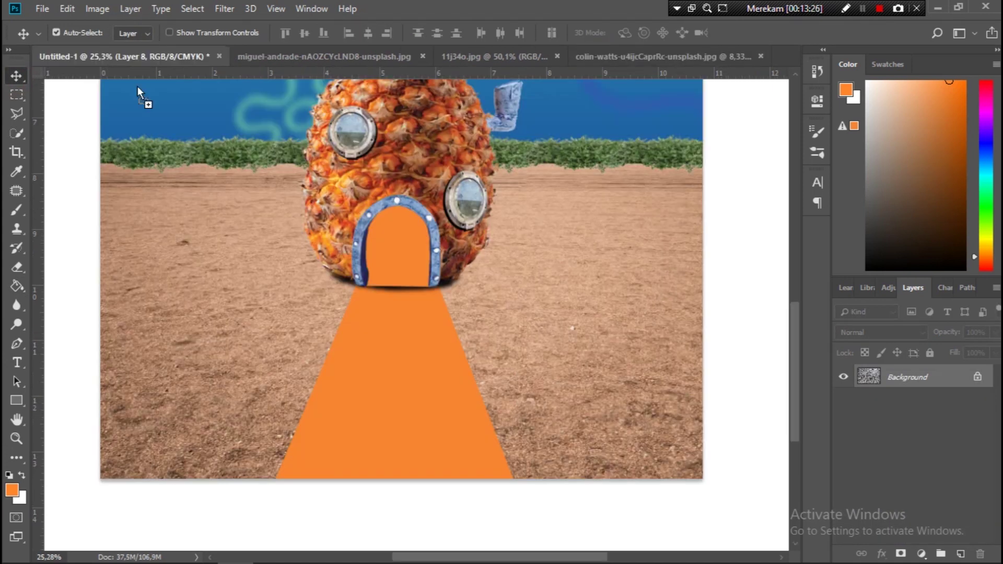
{"action": "left_click_drag", "start_coordinate": [414, 152], "coordinate": [402, 277]}
{"action": "right_click", "coordinate": [940, 530]}
{"action": "left_click", "coordinate": [837, 257]}
- Resize the stone texture to fit the path, with its top under the door
{"action": "key", "text": "ctrl+t"}
{"action": "scroll", "coordinate": [453, 313], "scroll_direction": "down", "scroll_amount": 5}
{"action": "mouse_move", "coordinate": [598, 470]}
{"action": "left_mouse_down"}
{"action": "mouse_move", "coordinate": [532, 436]}
{"action": "mouse_move", "coordinate": [441, 416]}
{"action": "left_mouse_up"}
{"action": "scroll", "coordinate": [472, 425], "scroll_direction": "up", "scroll_amount": 3}
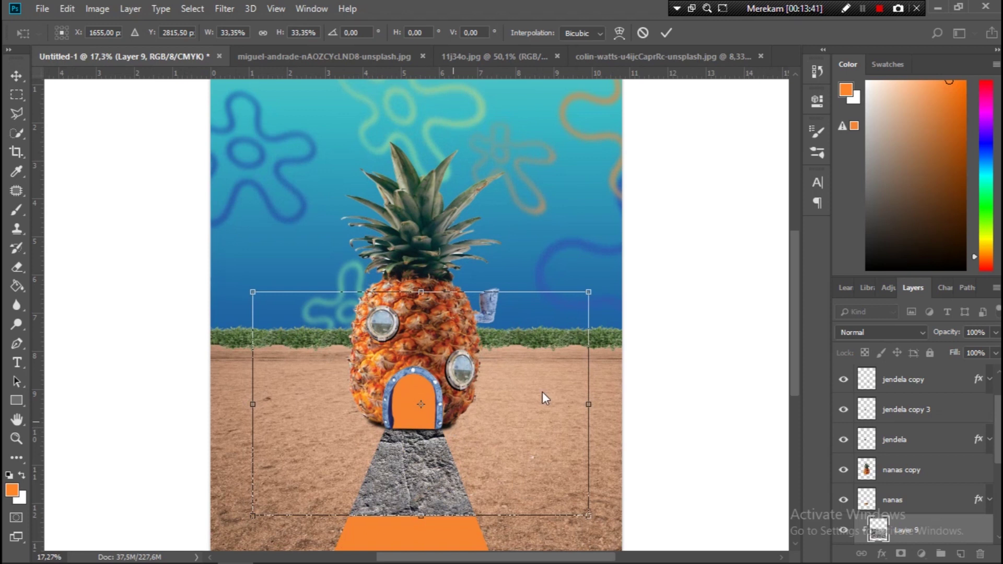
{"action": "left_click_drag", "start_coordinate": [794, 314], "coordinate": [795, 351]}
{"action": "left_click_drag", "start_coordinate": [459, 366], "coordinate": [449, 422]}
{"action": "left_click_drag", "start_coordinate": [243, 247], "coordinate": [340, 313]}
{"action": "left_click_drag", "start_coordinate": [486, 409], "coordinate": [427, 418]}
{"action": "left_click", "coordinate": [666, 33]}
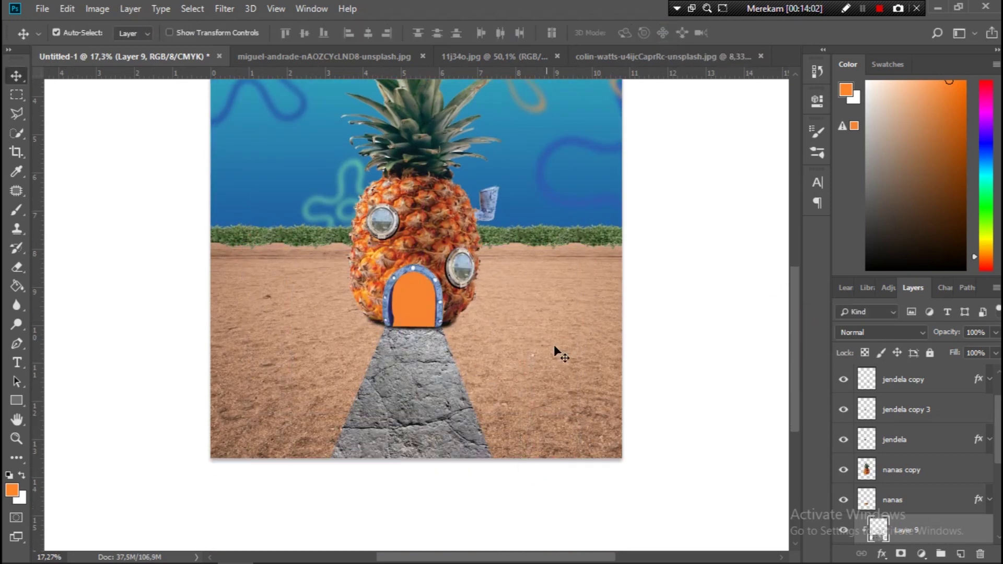
{"action": "scroll", "coordinate": [511, 380], "scroll_direction": "up", "scroll_amount": 2}
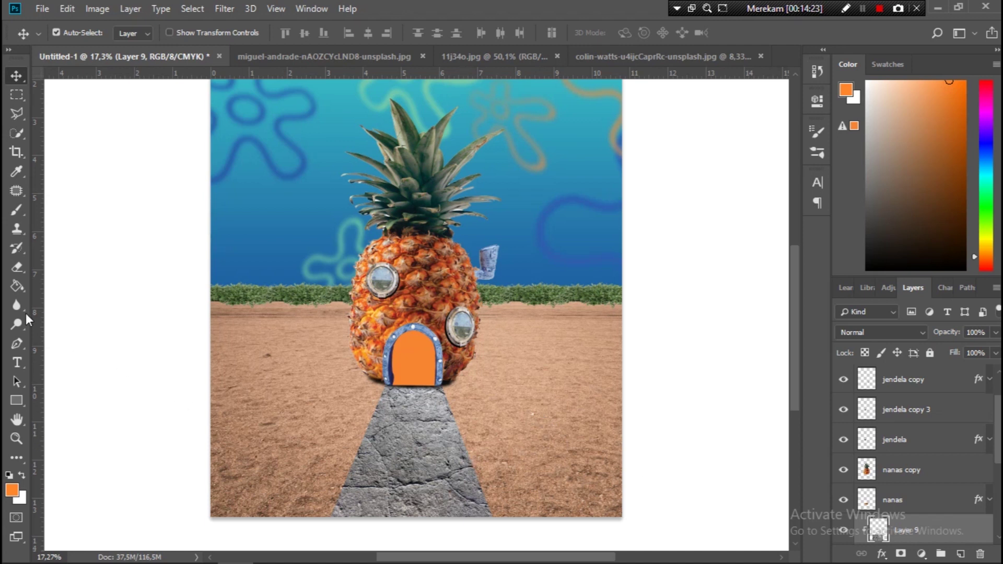
- Select the Brush with a grey sampled from the stone path
{"action": "left_click", "coordinate": [17, 210]}
{"action": "left_click", "coordinate": [11, 490]}
{"action": "left_click", "coordinate": [415, 482]}
{"action": "left_click_drag", "start_coordinate": [620, 180], "coordinate": [620, 218]}
{"action": "left_click", "coordinate": [949, 103]}
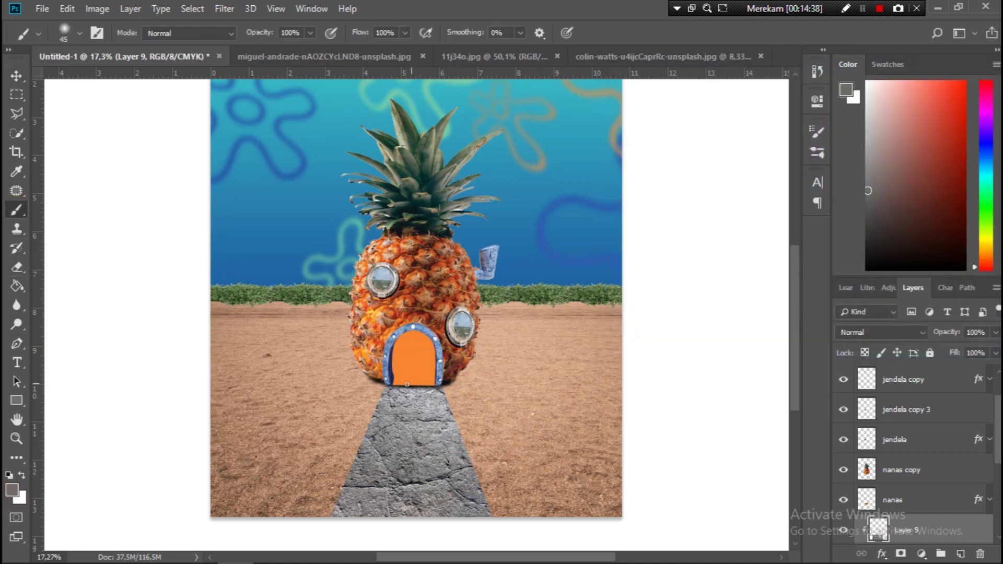
{"action": "key", "text": "bracketright"}
{"action": "right_click", "coordinate": [407, 413]}
{"action": "left_click", "coordinate": [617, 30]}
- Add a new stones layer and set a hard round brush in darker grey
{"action": "left_click", "coordinate": [961, 554]}
{"action": "key", "text": "bracketleft"}
{"action": "right_click", "coordinate": [394, 403]}
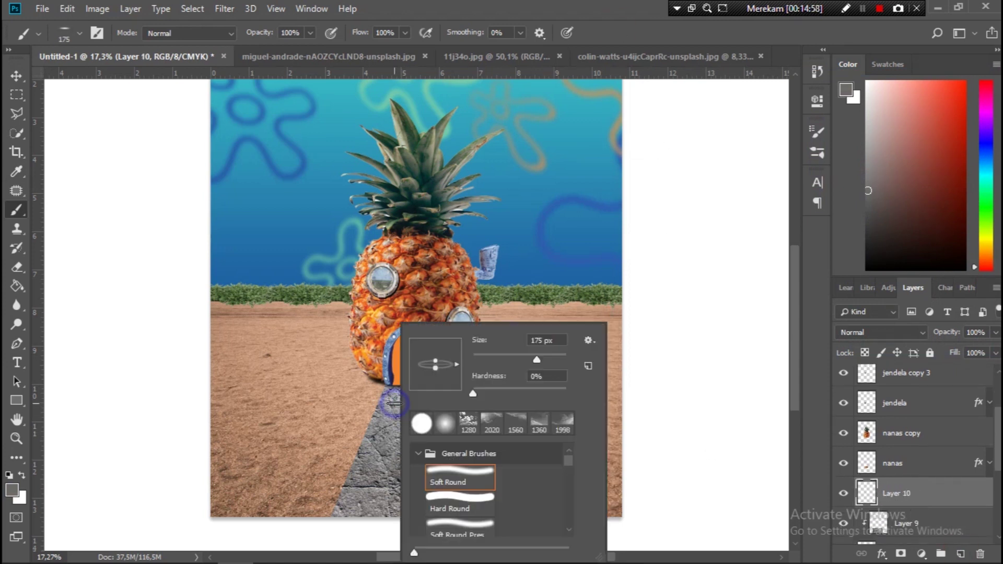
{"action": "key", "text": "Return"}
{"action": "right_click", "coordinate": [397, 402]}
{"action": "left_click", "coordinate": [447, 422]}
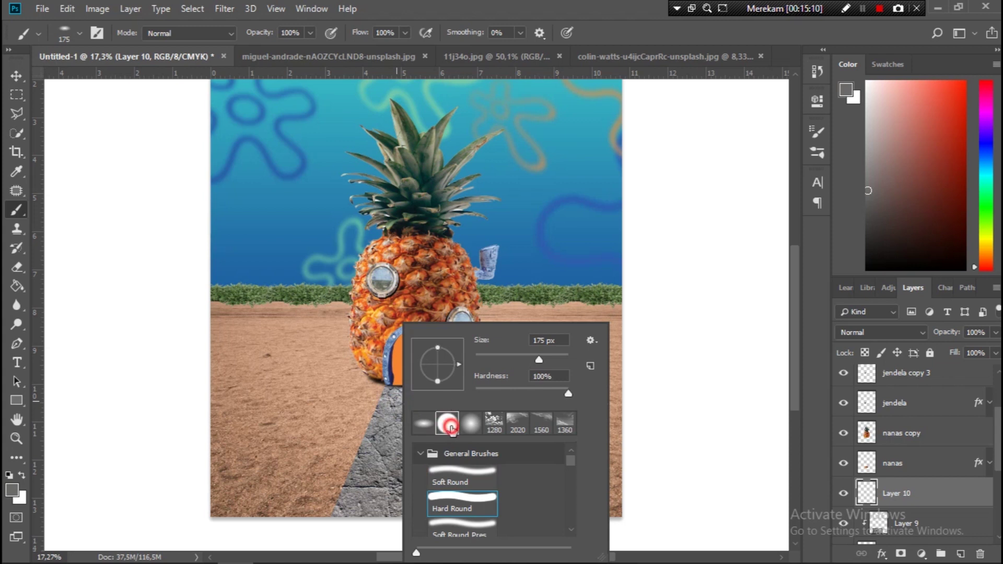
{"action": "left_click", "coordinate": [645, 42]}
{"action": "left_click", "coordinate": [12, 490]}
{"action": "left_click", "coordinate": [618, 247]}
{"action": "left_click", "coordinate": [946, 103]}
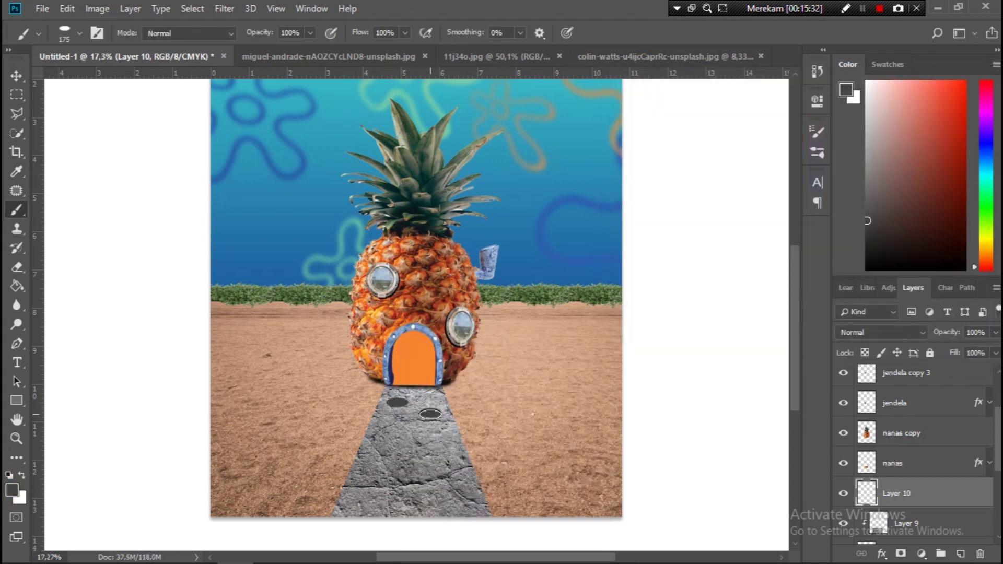
{"action": "key", "text": "bracketleft"}
- Paint oval stones of varying sizes from the door down to the path's bottom
{"action": "left_click", "coordinate": [397, 431]}
{"action": "left_click", "coordinate": [436, 436]}
{"action": "key", "text": "bracketright"}
{"action": "left_click", "coordinate": [435, 459]}
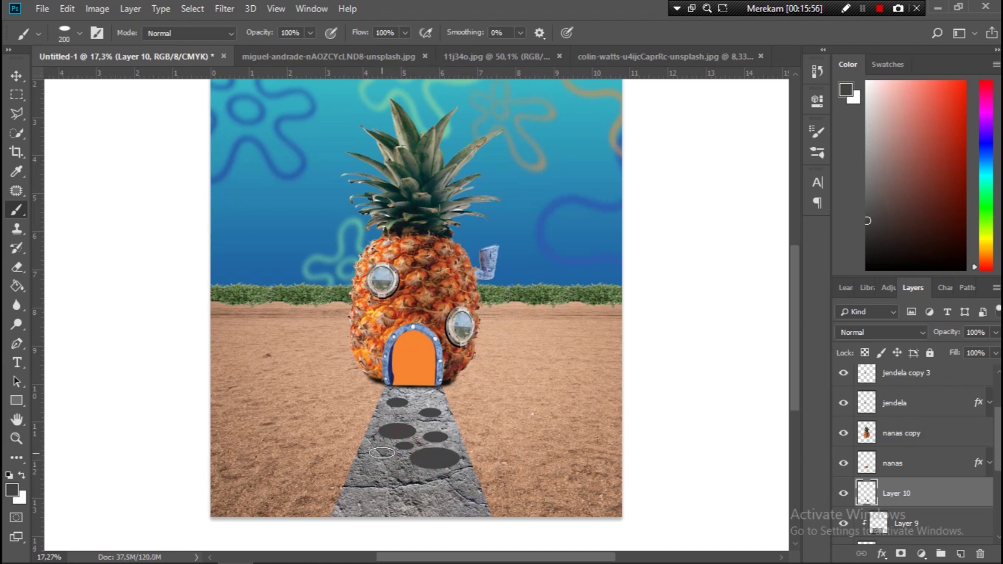
{"action": "left_click", "coordinate": [390, 467]}
{"action": "left_click", "coordinate": [365, 483]}
{"action": "key", "text": "bracketright"}
{"action": "left_click", "coordinate": [410, 487]}
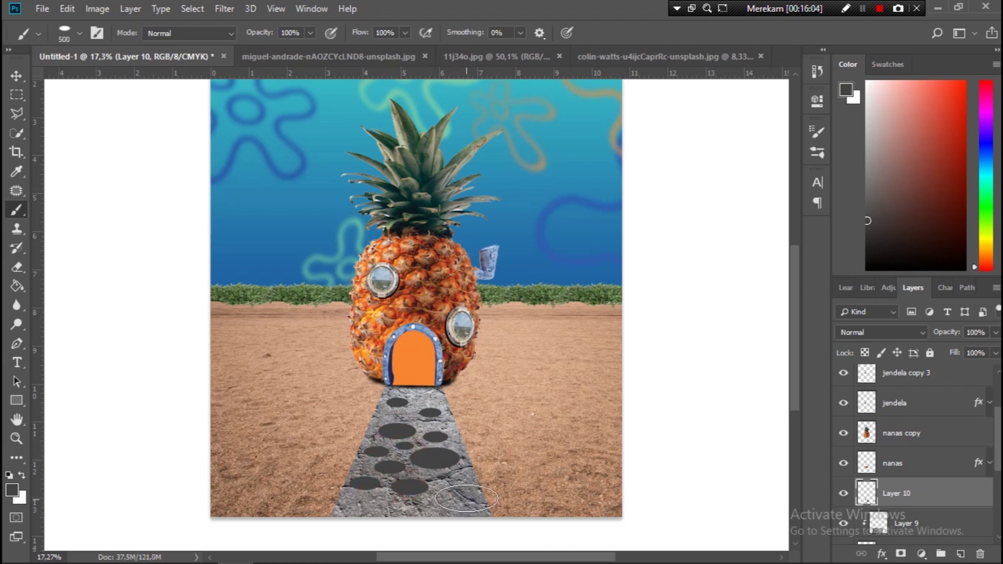
{"action": "left_click", "coordinate": [467, 503]}
{"action": "key", "text": "bracketright"}
{"action": "left_click", "coordinate": [454, 482]}
{"action": "key", "text": "bracketright"}
{"action": "key", "text": "bracketright"}
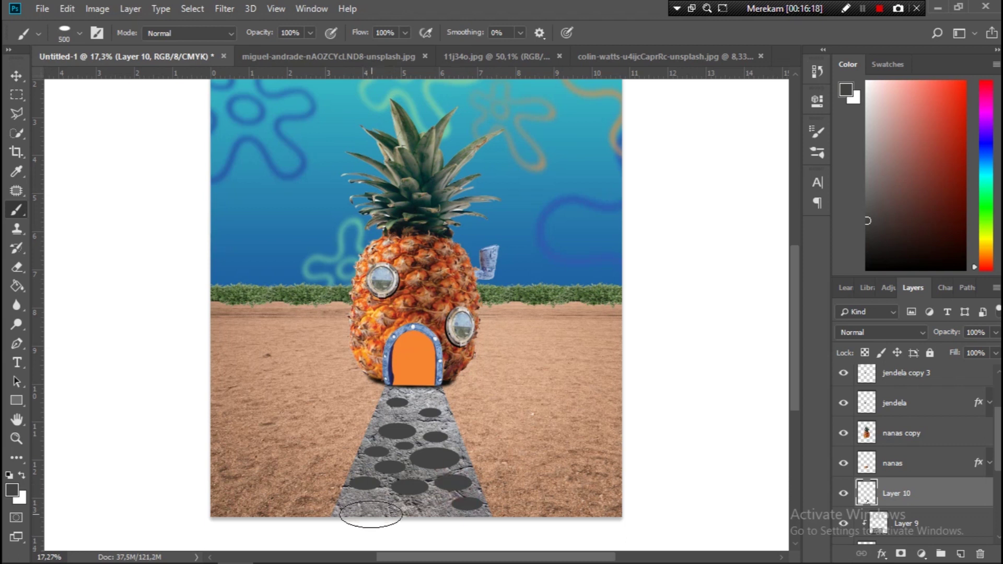
{"action": "left_click", "coordinate": [371, 509]}
{"action": "key", "text": "bracketleft"}
{"action": "key", "text": "bracketleft"}
{"action": "key", "text": "bracketleft"}
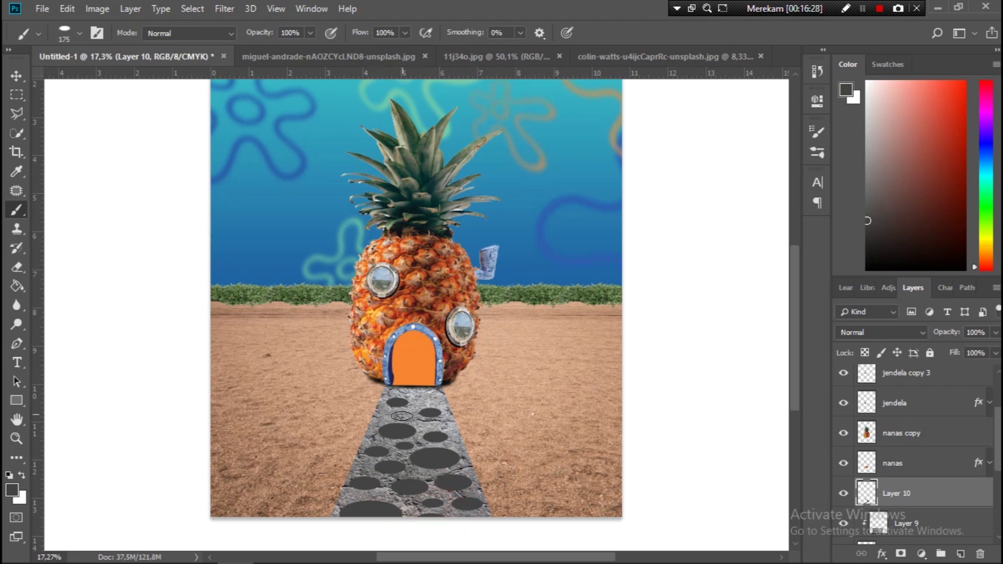
{"action": "left_click", "coordinate": [425, 397]}
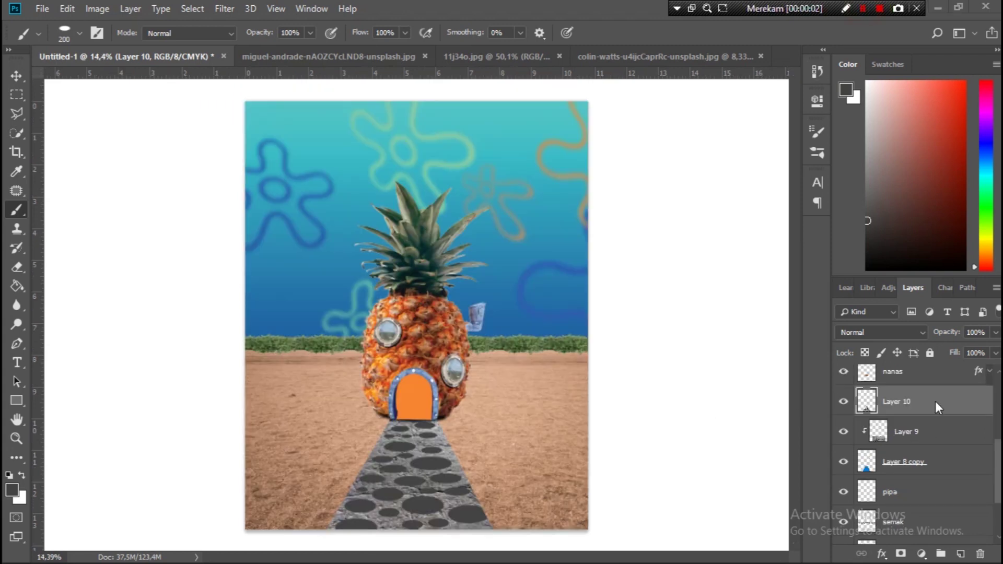
- Duplicate the stones layer and give the original a black Color Overlay
{"action": "left_click", "coordinate": [844, 402]}
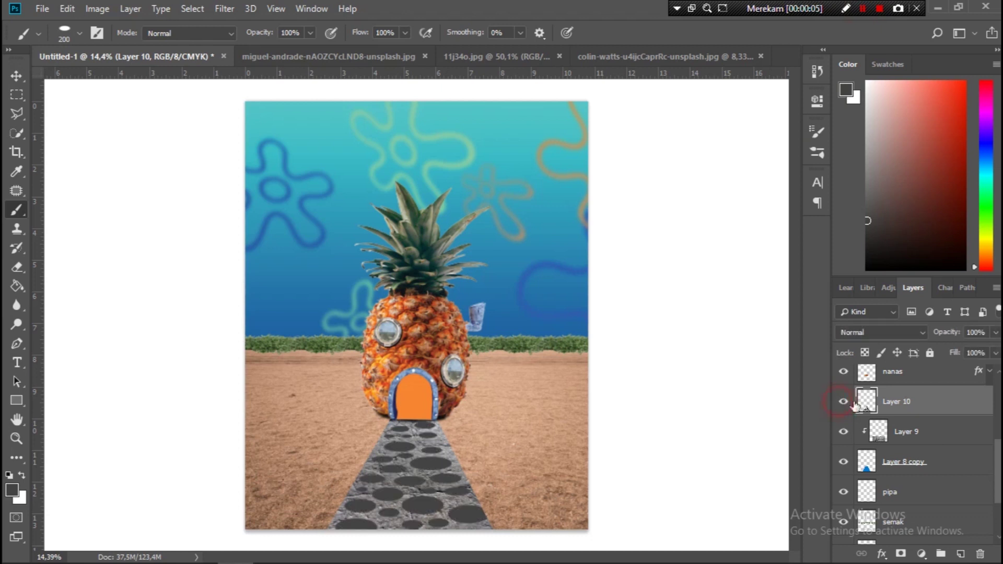
{"action": "left_click_drag", "start_coordinate": [868, 408], "coordinate": [913, 433]}
{"action": "left_click", "coordinate": [919, 434]}
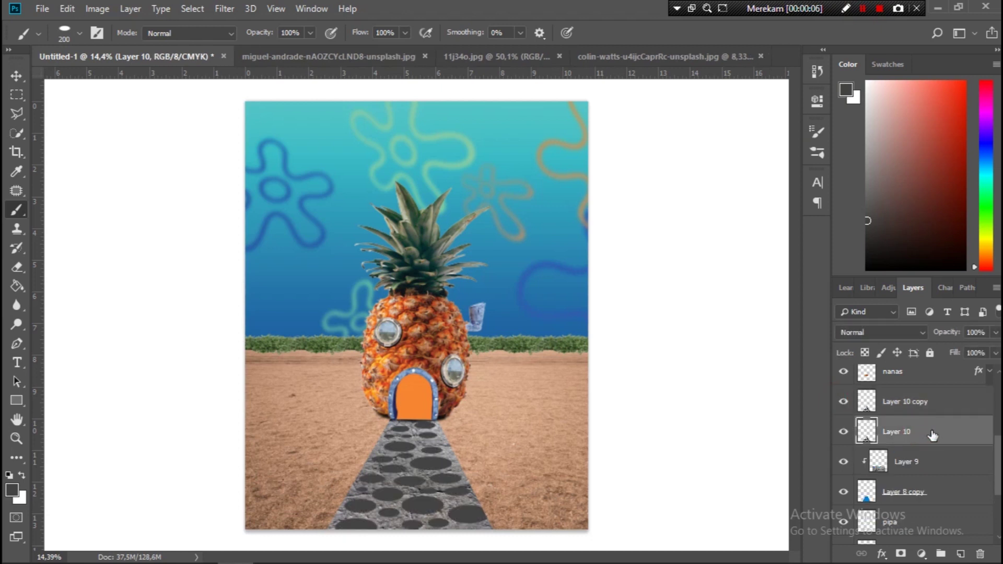
{"action": "double_click", "coordinate": [933, 435]}
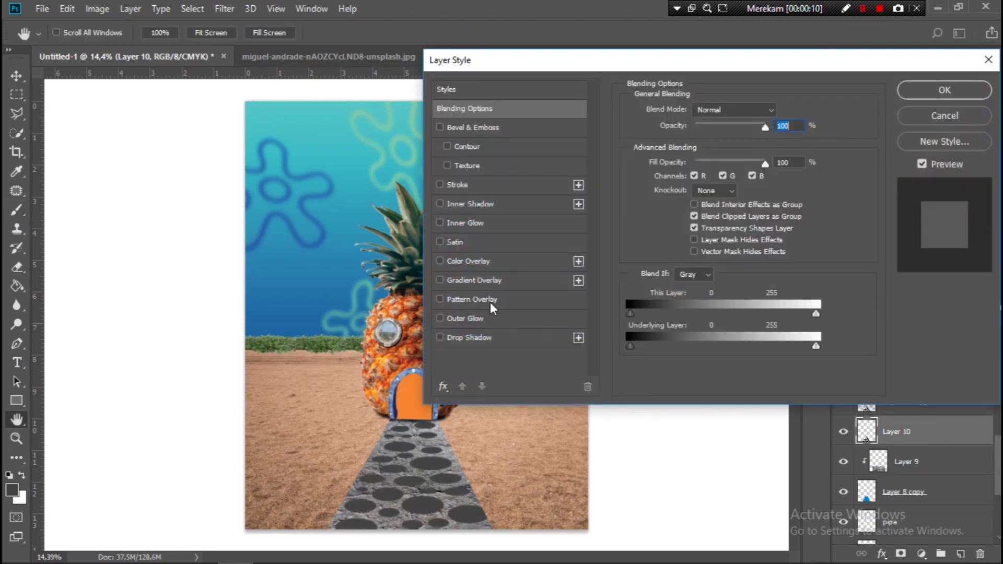
{"action": "left_click", "coordinate": [469, 260]}
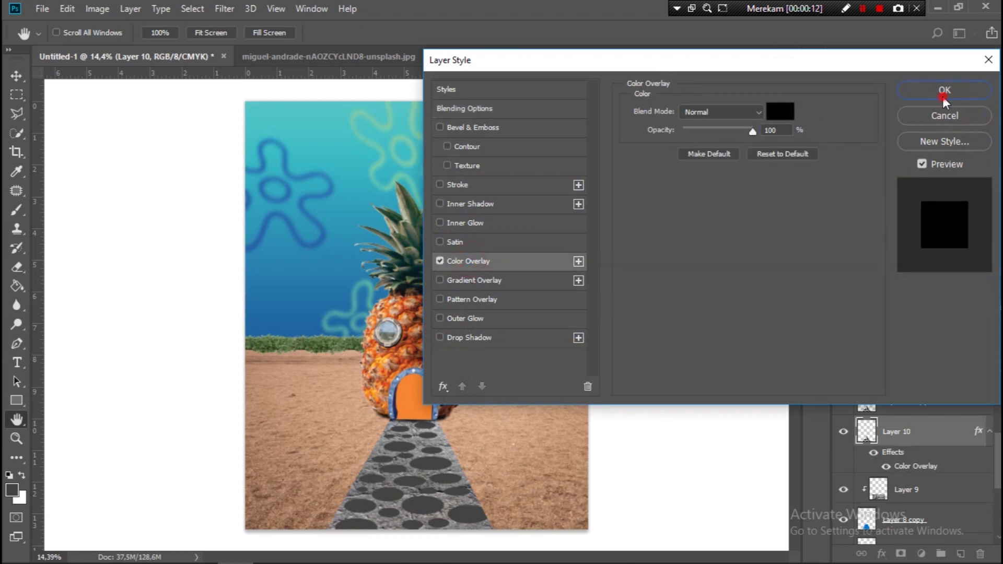
{"action": "left_click", "coordinate": [943, 92]}
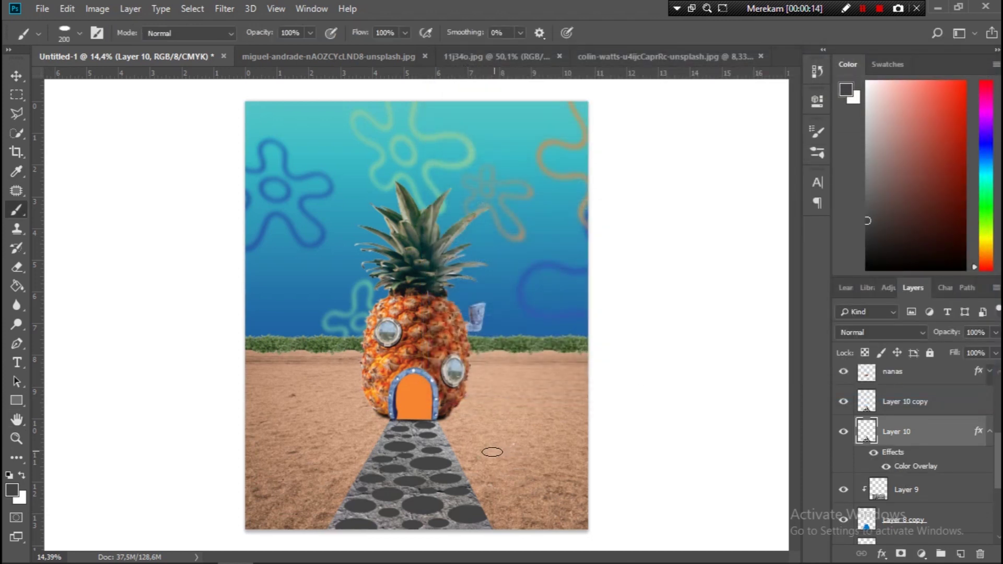
- Offset the black shadow copy beneath the stones with the Move tool
{"action": "left_click", "coordinate": [17, 77]}
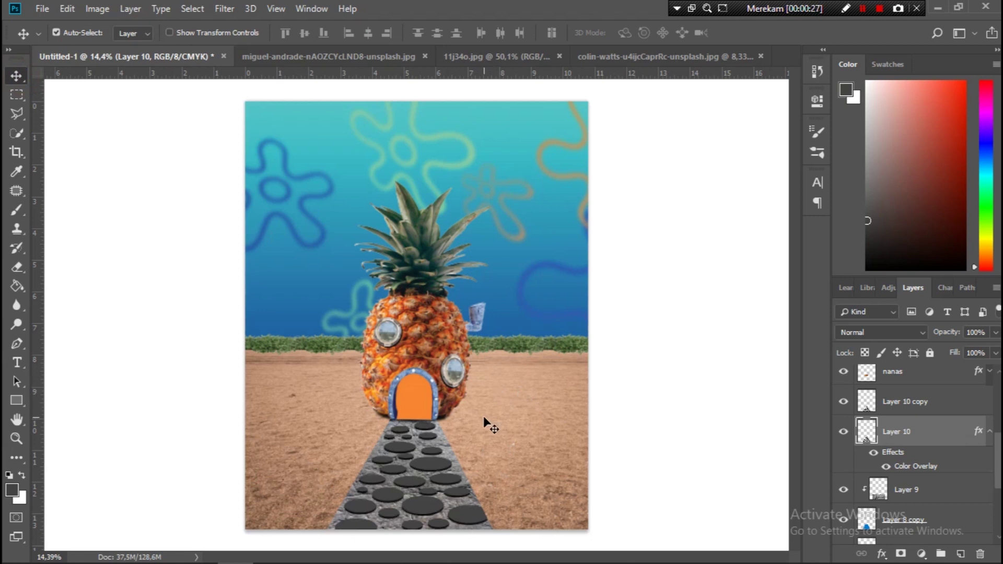
{"action": "scroll", "coordinate": [422, 487], "scroll_direction": "up", "scroll_amount": 3}
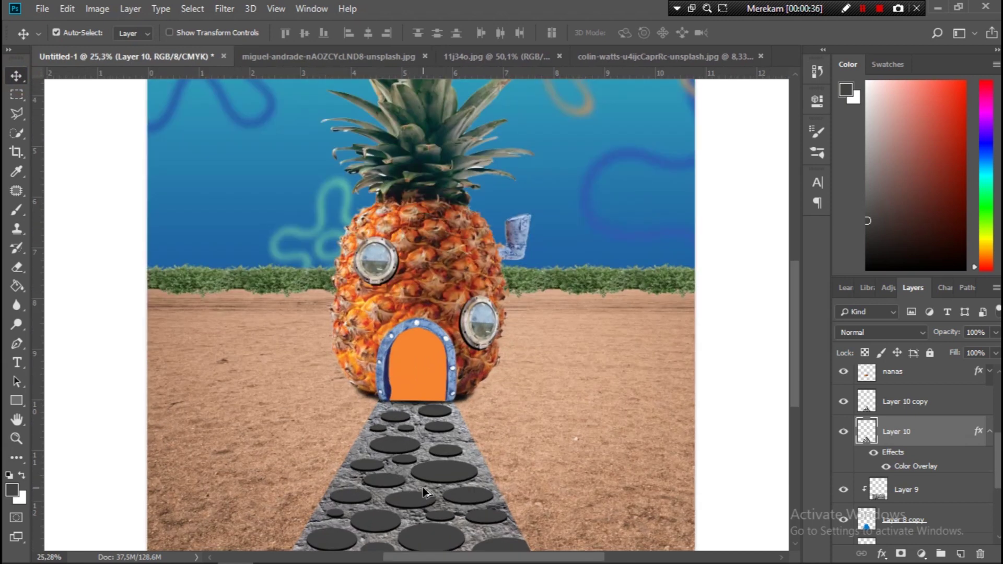
{"action": "scroll", "coordinate": [422, 487], "scroll_direction": "up", "scroll_amount": 2}
{"action": "scroll", "coordinate": [434, 488], "scroll_direction": "down", "scroll_amount": 2}
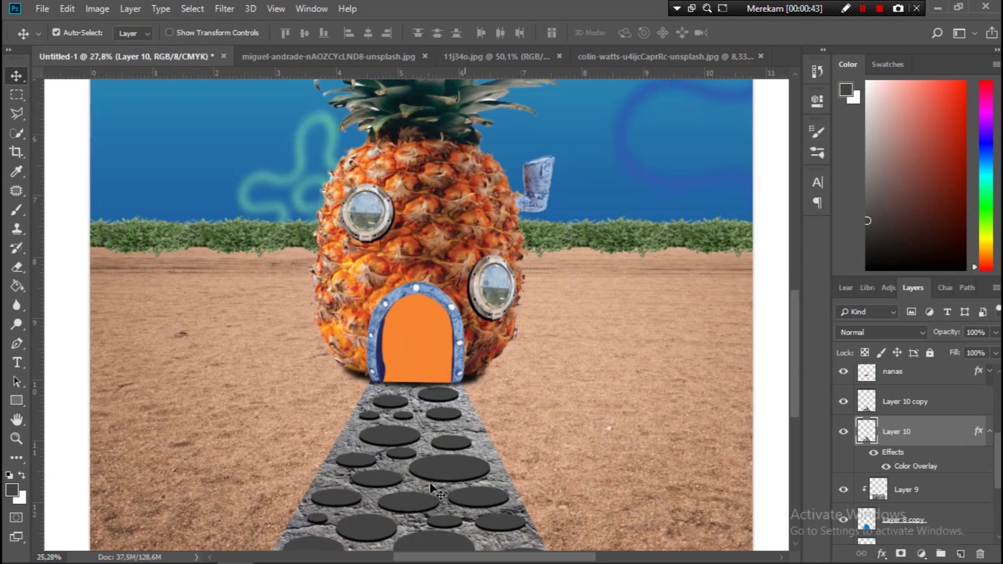
{"action": "scroll", "coordinate": [444, 488], "scroll_direction": "down", "scroll_amount": 1}
{"action": "scroll", "coordinate": [449, 488], "scroll_direction": "down", "scroll_amount": 1}
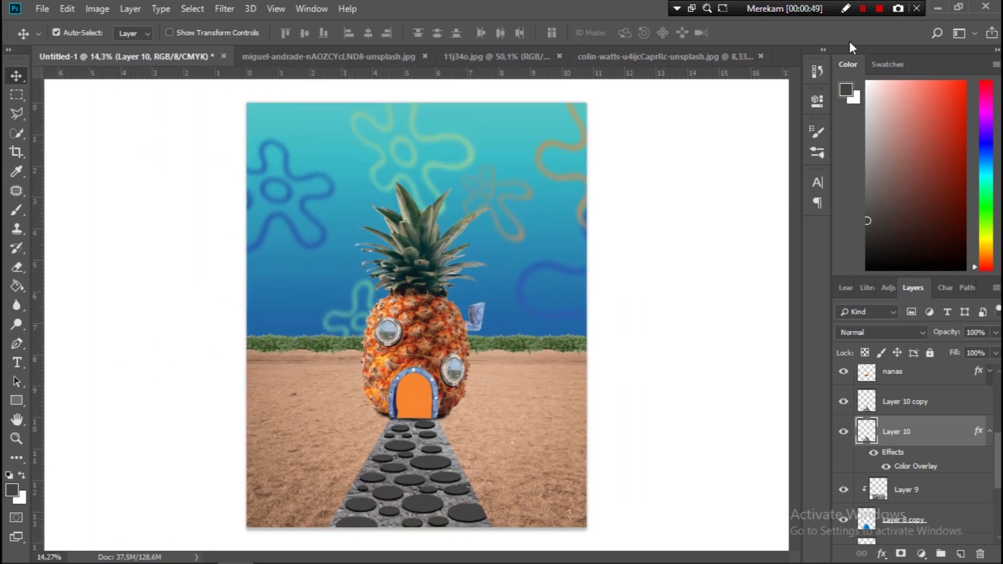
{"action": "left_click", "coordinate": [226, 8]}
{"action": "mouse_move", "coordinate": [309, 189]}
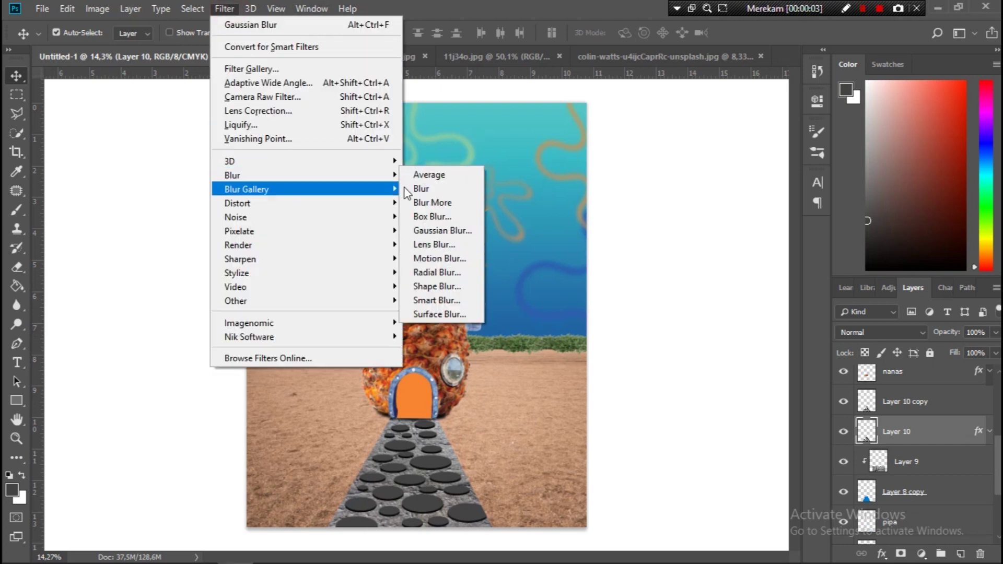
{"action": "left_click", "coordinate": [442, 231]}
{"action": "left_click_drag", "start_coordinate": [764, 349], "coordinate": [769, 347]}
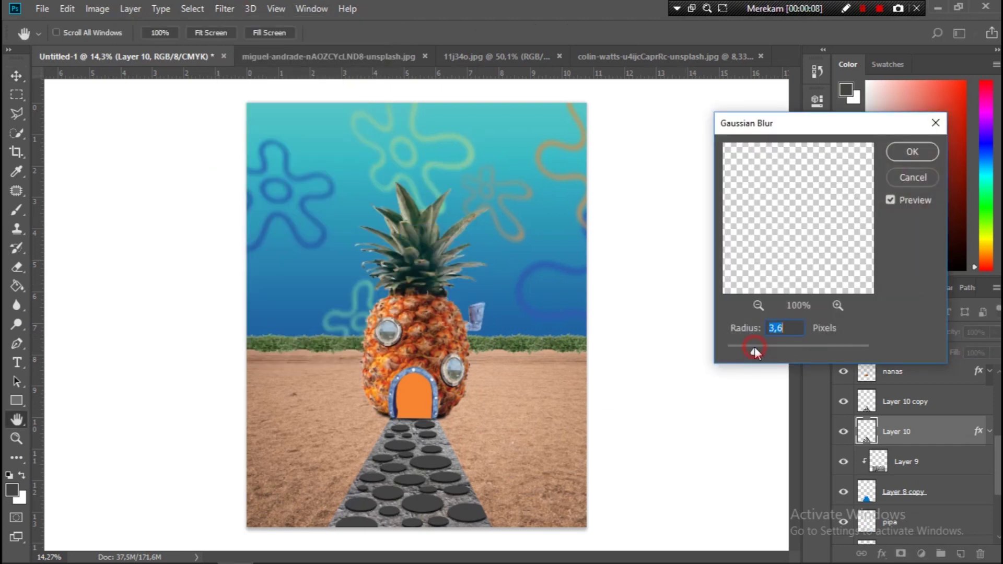
{"action": "mouse_move", "coordinate": [788, 351]}
{"action": "left_mouse_down"}
{"action": "mouse_move", "coordinate": [767, 354]}
{"action": "mouse_move", "coordinate": [783, 349]}
{"action": "left_mouse_up"}
{"action": "left_click", "coordinate": [910, 152]}
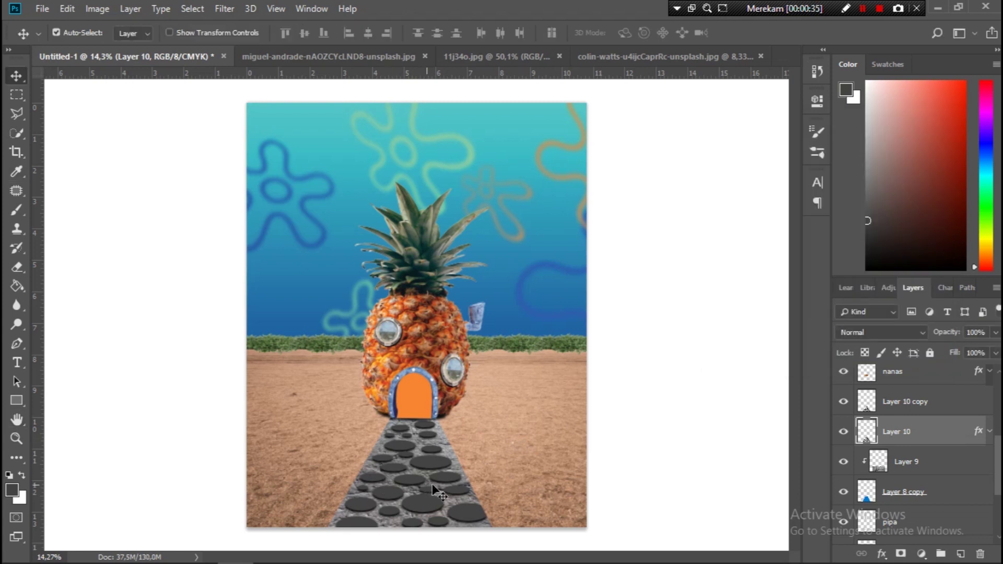
{"action": "left_click", "coordinate": [844, 432]}
{"action": "left_click", "coordinate": [844, 432]}
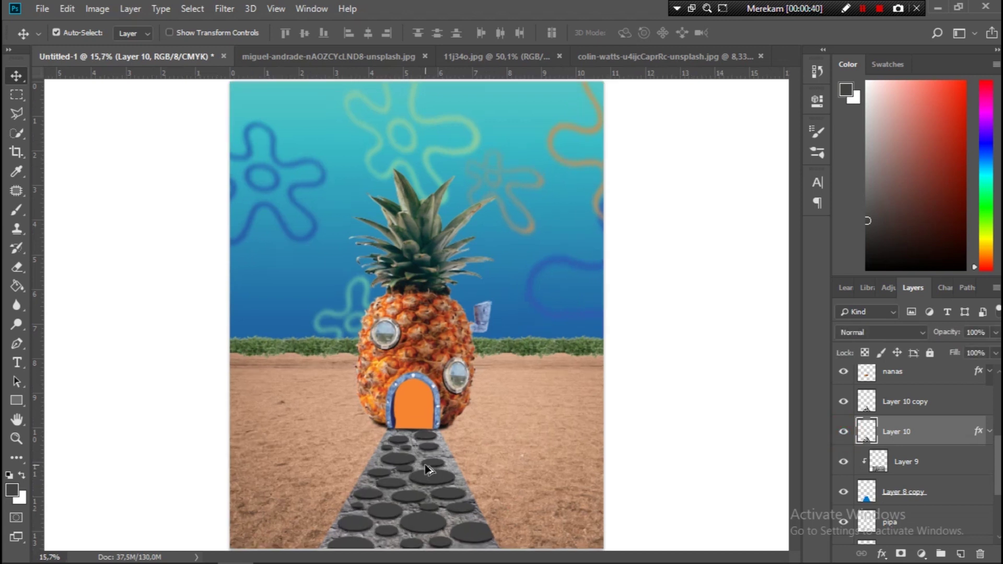
{"action": "scroll", "coordinate": [427, 502], "scroll_direction": "up", "scroll_amount": 5}
{"action": "scroll", "coordinate": [427, 502], "scroll_direction": "down", "scroll_amount": 5}
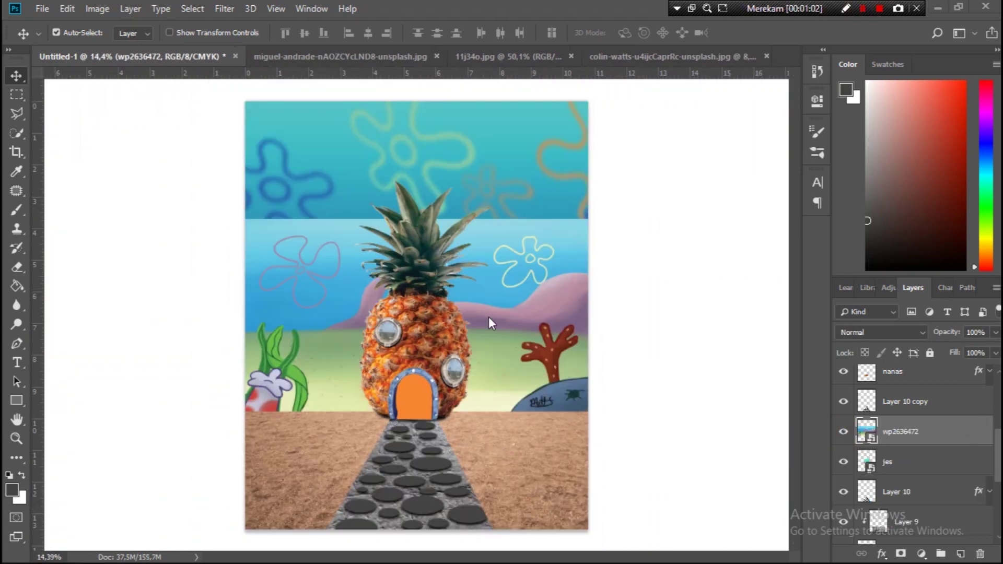
- Shrink wp2636472 to about 31% and move both cartoon layers above the pineapple
{"action": "scroll", "coordinate": [490, 335], "scroll_direction": "up", "scroll_amount": 1}
{"action": "key", "text": "ctrl+t"}
{"action": "mouse_move", "coordinate": [638, 441]}
{"action": "left_mouse_down"}
{"action": "mouse_move", "coordinate": [474, 414]}
{"action": "mouse_move", "coordinate": [421, 383]}
{"action": "left_mouse_up"}
{"action": "key", "text": "Return"}
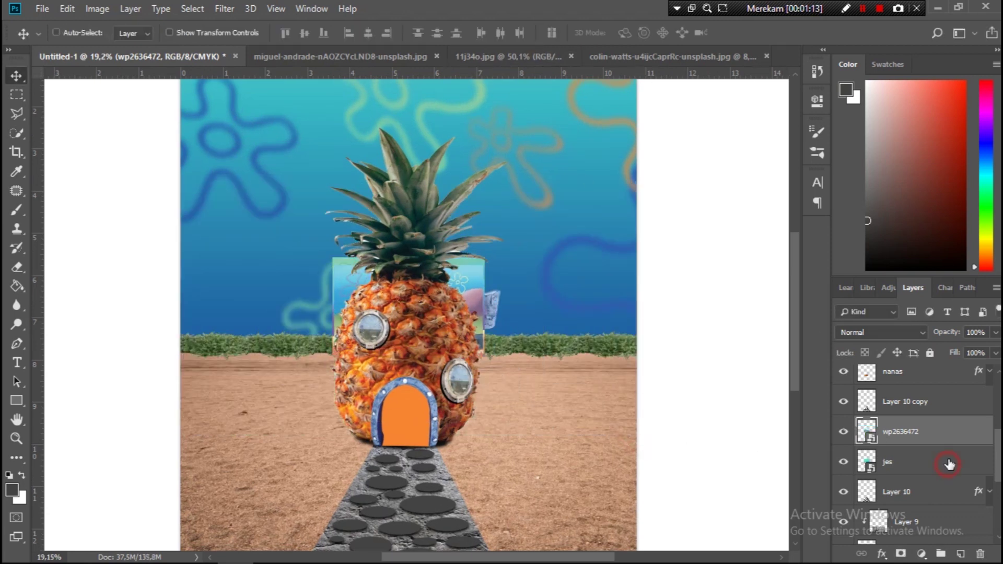
{"action": "left_click", "coordinate": [949, 467], "text": "shift"}
{"action": "left_click_drag", "start_coordinate": [899, 444], "coordinate": [899, 366]}
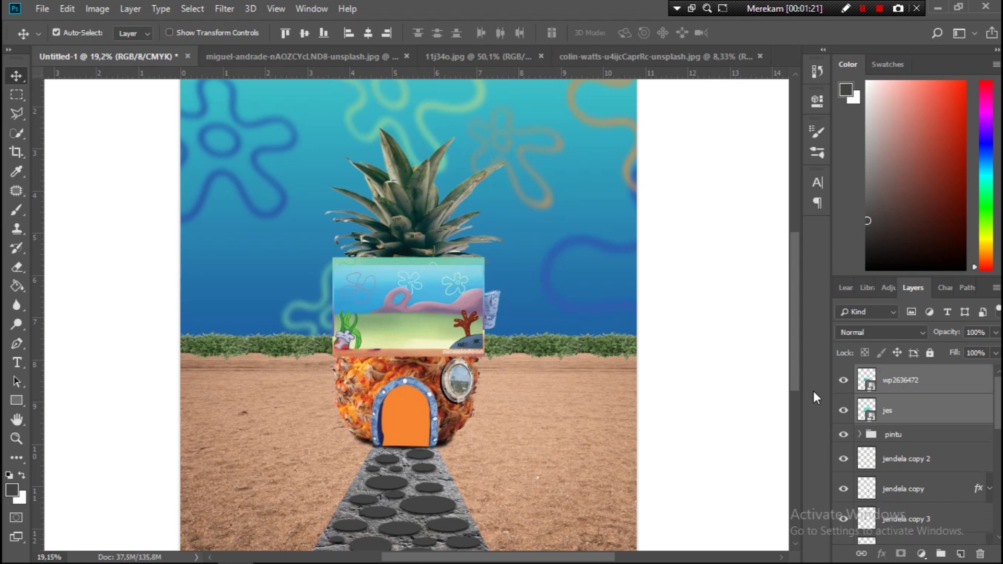
- Hide wp2636472, then move jes near the door and shrink it to about 39%
{"action": "left_click", "coordinate": [843, 381]}
{"action": "left_click_drag", "start_coordinate": [435, 309], "coordinate": [488, 386]}
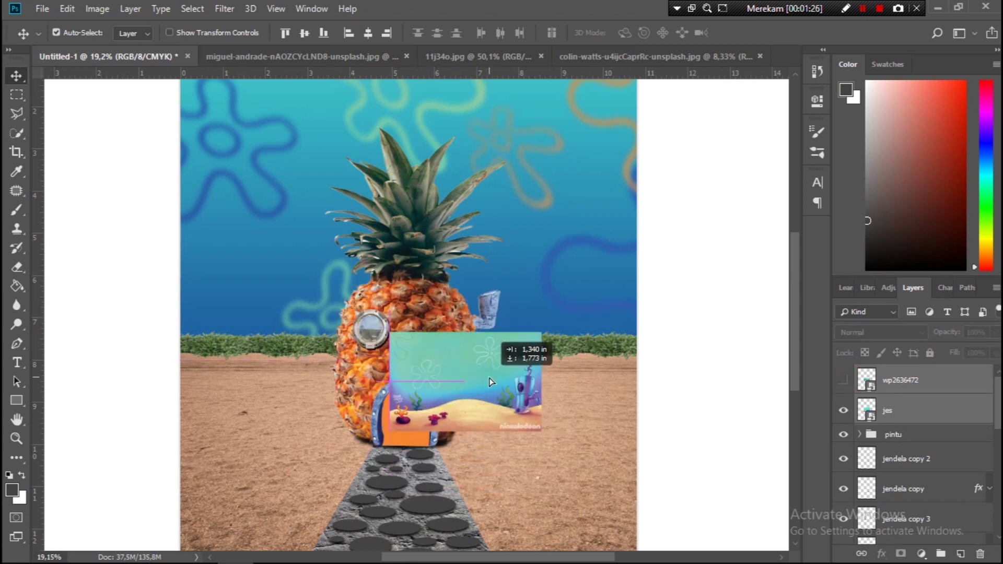
{"action": "scroll", "coordinate": [490, 418], "scroll_direction": "up", "scroll_amount": 3}
{"action": "key", "text": "ctrl+t"}
{"action": "mouse_move", "coordinate": [601, 448]}
{"action": "left_mouse_down"}
{"action": "mouse_move", "coordinate": [511, 370]}
{"action": "mouse_move", "coordinate": [480, 439]}
{"action": "mouse_move", "coordinate": [465, 372]}
{"action": "left_mouse_up"}
{"action": "left_click", "coordinate": [666, 32]}
- Toggle the jes image on and off to compare, leaving it hidden
{"action": "left_click", "coordinate": [843, 410]}
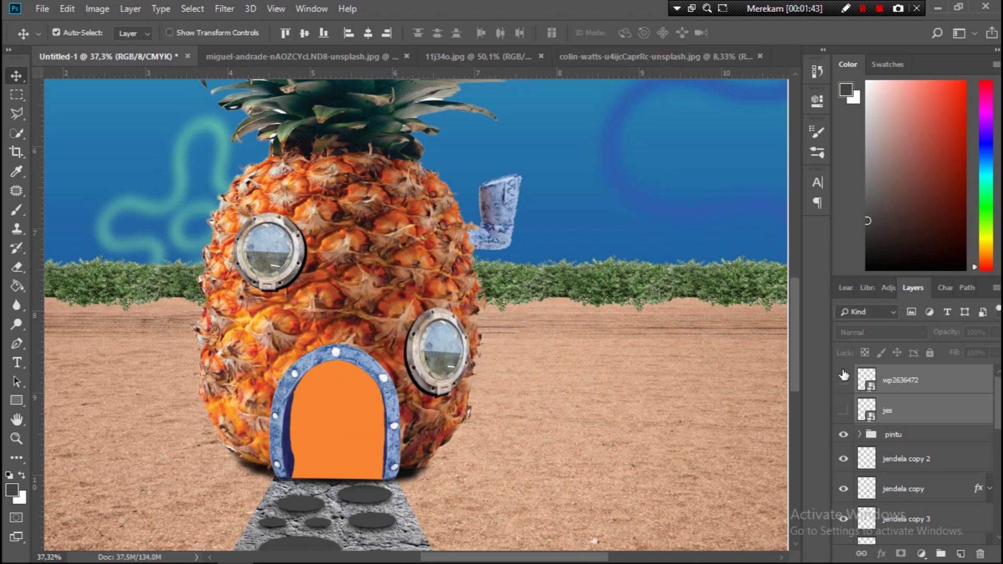
{"action": "double_click", "coordinate": [843, 411]}
{"action": "left_click", "coordinate": [843, 410]}
{"action": "double_click", "coordinate": [844, 410]}
{"action": "left_click", "coordinate": [899, 413]}
{"action": "scroll", "coordinate": [416, 345], "scroll_direction": "up", "scroll_amount": 3}
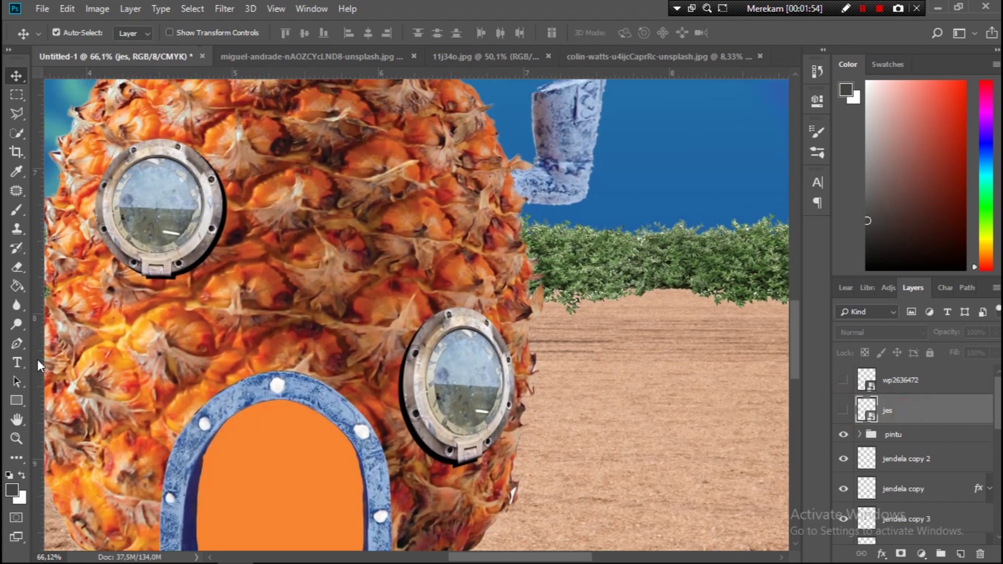
- Trace a closed Pen path around the lower-right porthole glass
{"action": "left_click", "coordinate": [17, 343]}
{"action": "scroll", "coordinate": [489, 373], "scroll_direction": "up", "scroll_amount": 1}
{"action": "scroll", "coordinate": [490, 374], "scroll_direction": "up", "scroll_amount": 2}
{"action": "left_click", "coordinate": [471, 303]}
{"action": "left_click", "coordinate": [412, 309]}
{"action": "left_click", "coordinate": [407, 466]}
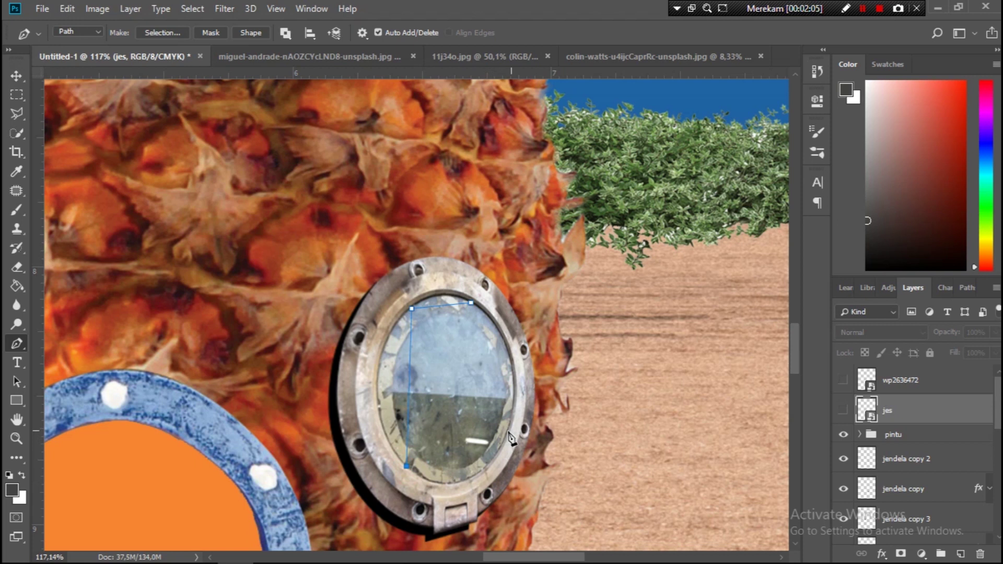
{"action": "left_click", "coordinate": [472, 303]}
- Add anchor points to curve the path's top, left, right and bottom edges along the rim
{"action": "right_click", "coordinate": [16, 343]}
{"action": "left_click", "coordinate": [96, 386]}
{"action": "left_click_drag", "start_coordinate": [443, 306], "coordinate": [442, 299]}
{"action": "left_click_drag", "start_coordinate": [409, 396], "coordinate": [378, 379]}
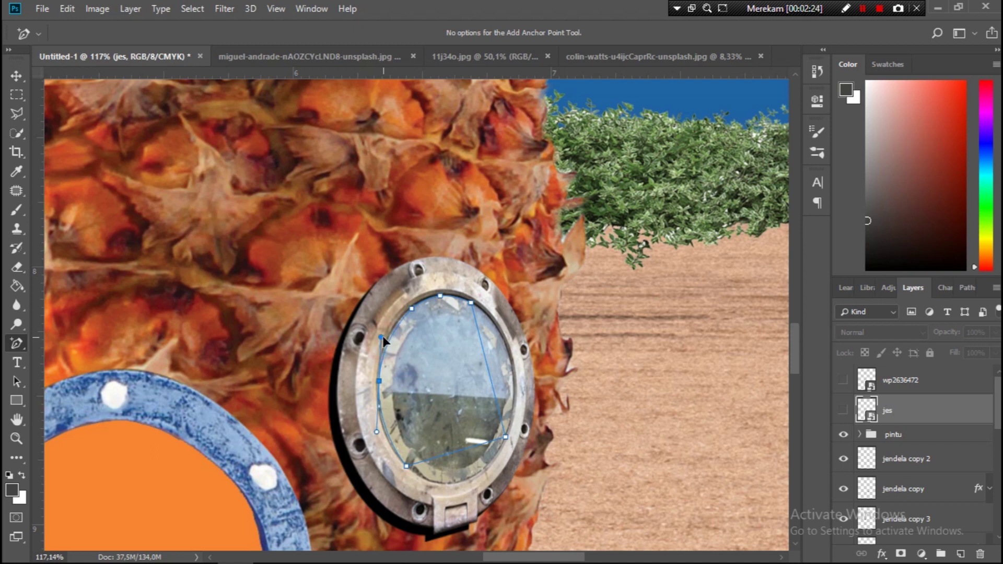
{"action": "scroll", "coordinate": [383, 341], "scroll_direction": "up", "scroll_amount": 3}
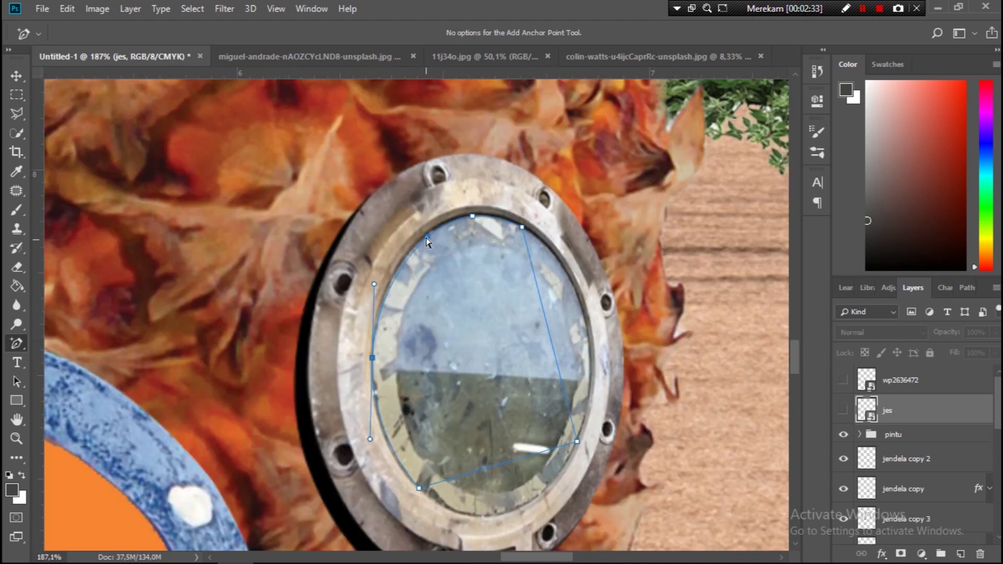
{"action": "left_click_drag", "start_coordinate": [425, 236], "coordinate": [419, 240]}
{"action": "left_click_drag", "start_coordinate": [548, 329], "coordinate": [583, 320]}
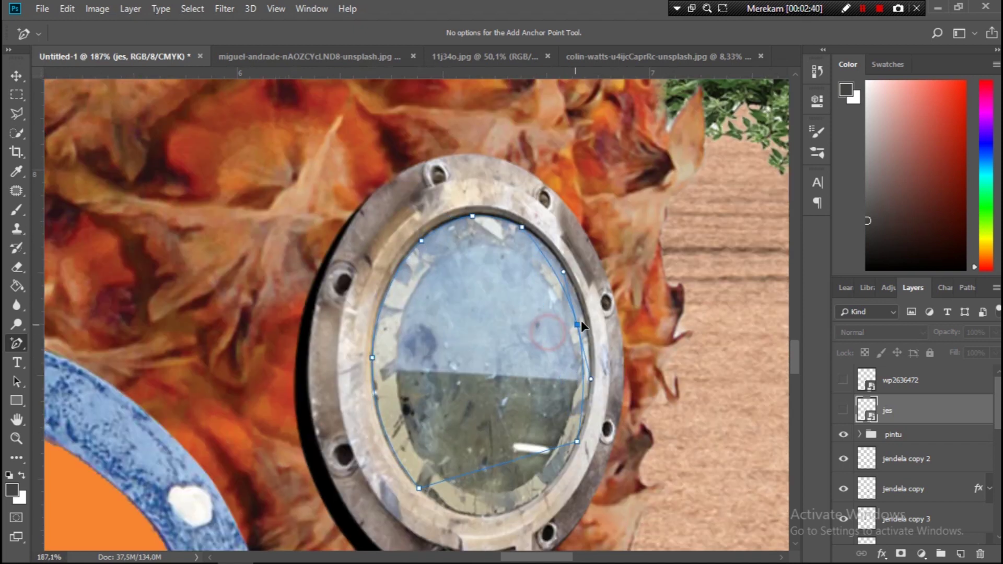
{"action": "left_click_drag", "start_coordinate": [510, 460], "coordinate": [468, 531]}
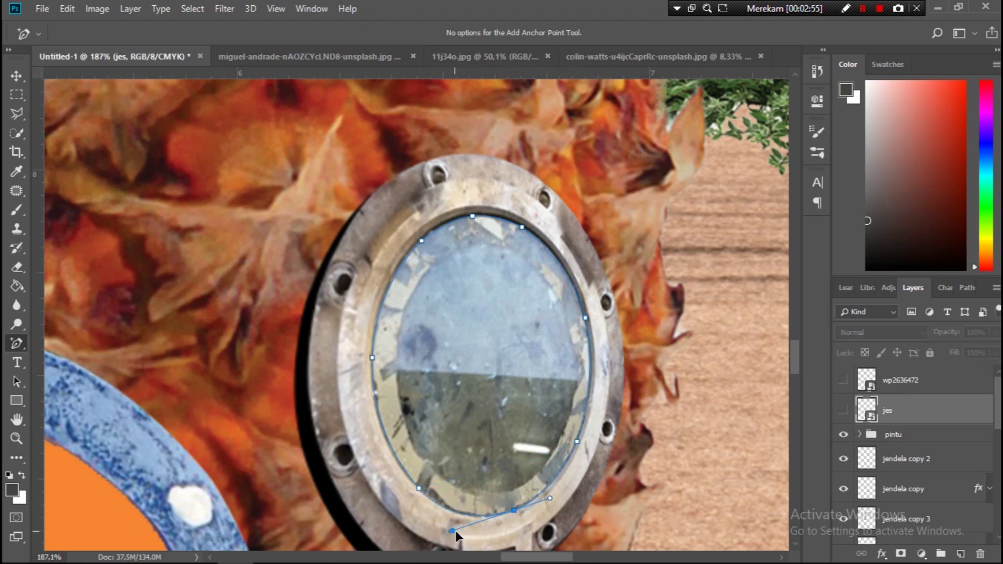
- Convert the path to a selection, keeping the jes layer undeleted
{"action": "right_click", "coordinate": [16, 344]}
{"action": "left_click", "coordinate": [79, 340]}
{"action": "left_click", "coordinate": [162, 32]}
{"action": "left_click", "coordinate": [578, 139]}
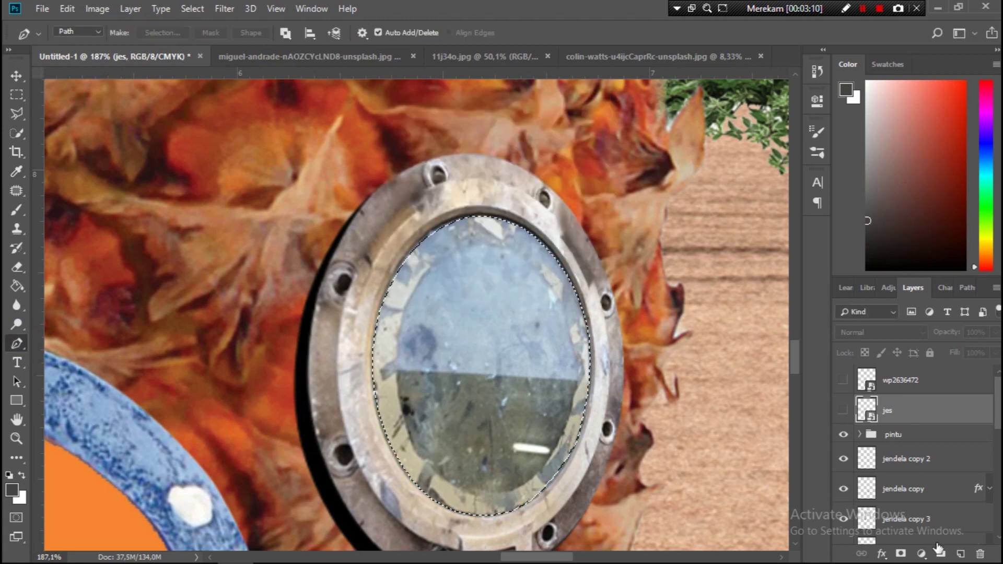
{"action": "left_click", "coordinate": [981, 554]}
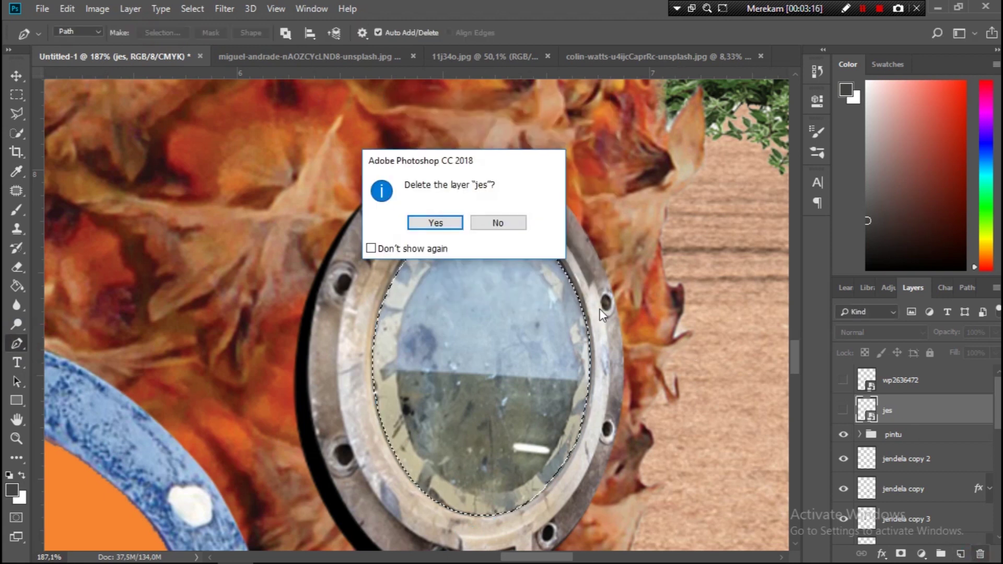
{"action": "left_click", "coordinate": [499, 223]}
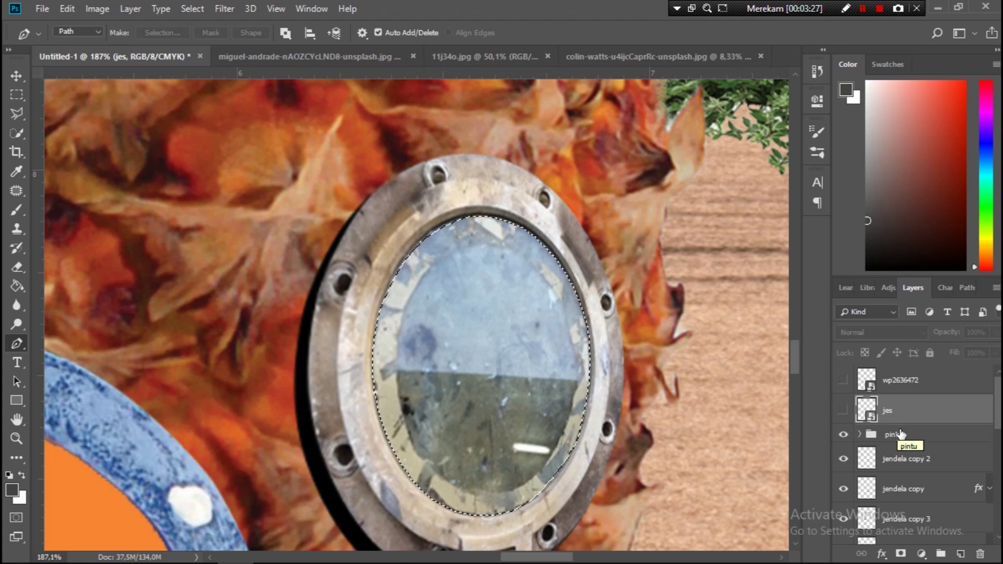
- Copy the selected glass from the jendela copy 2 layer into new Layer 11
{"action": "key", "text": "v"}
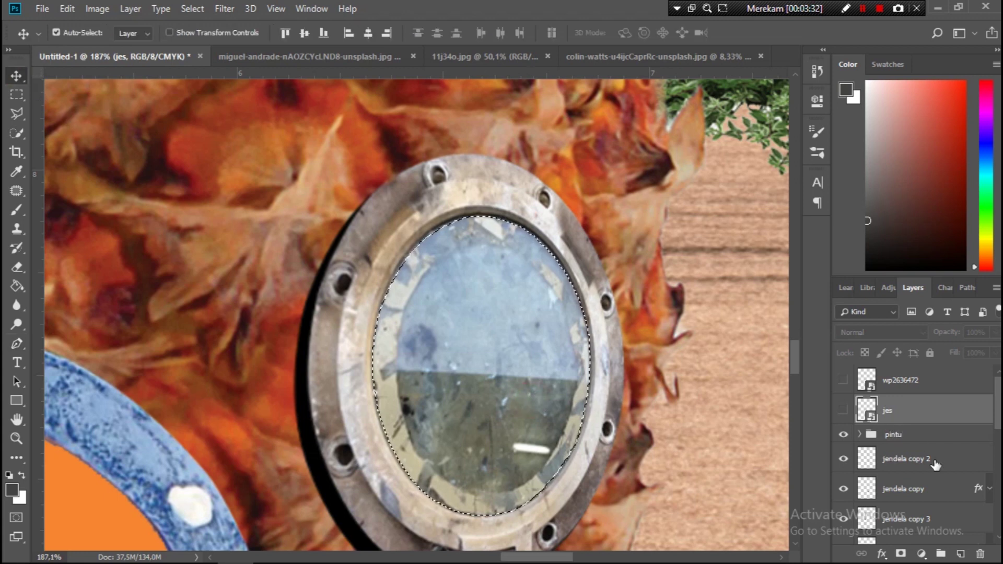
{"action": "left_click", "coordinate": [843, 489]}
{"action": "left_click", "coordinate": [844, 459]}
{"action": "left_click", "coordinate": [909, 465]}
{"action": "key", "text": "ctrl+j"}
- Show jes, place it above Layer 11 and clip it to the glass
{"action": "left_click", "coordinate": [844, 411]}
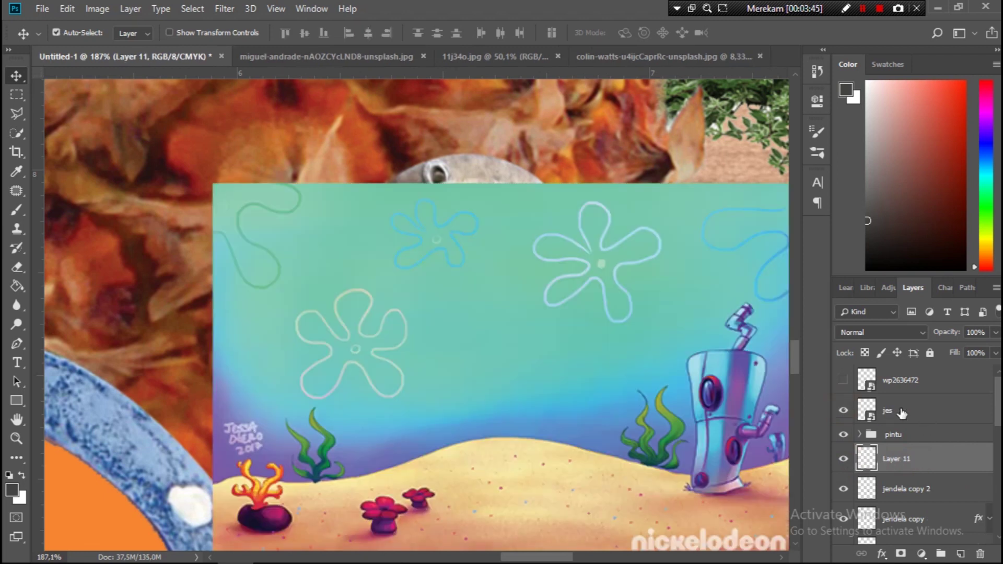
{"action": "left_click_drag", "start_coordinate": [927, 418], "coordinate": [930, 444]}
{"action": "right_click", "coordinate": [943, 423]}
{"action": "left_click", "coordinate": [848, 316]}
{"action": "scroll", "coordinate": [631, 334], "scroll_direction": "down", "scroll_amount": 3}
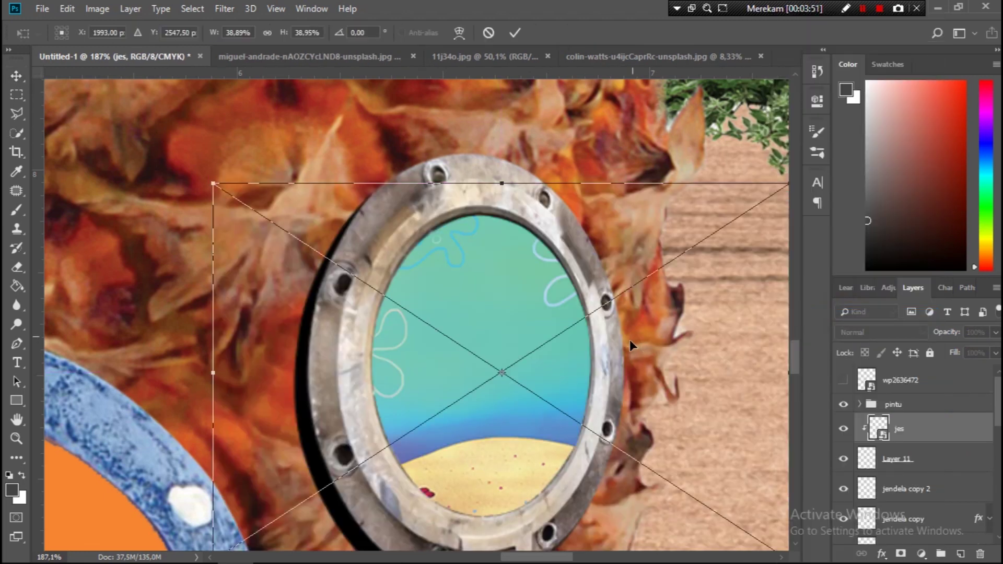
- Resize the clipped jes image to fit the porthole
{"action": "key", "text": "ctrl+t"}
{"action": "left_click_drag", "start_coordinate": [746, 391], "coordinate": [677, 397]}
{"action": "left_click_drag", "start_coordinate": [364, 391], "coordinate": [444, 387]}
{"action": "mouse_move", "coordinate": [670, 507]}
{"action": "left_mouse_down"}
{"action": "mouse_move", "coordinate": [629, 498]}
{"action": "mouse_move", "coordinate": [625, 467]}
{"action": "left_mouse_up"}
{"action": "left_click", "coordinate": [521, 32]}
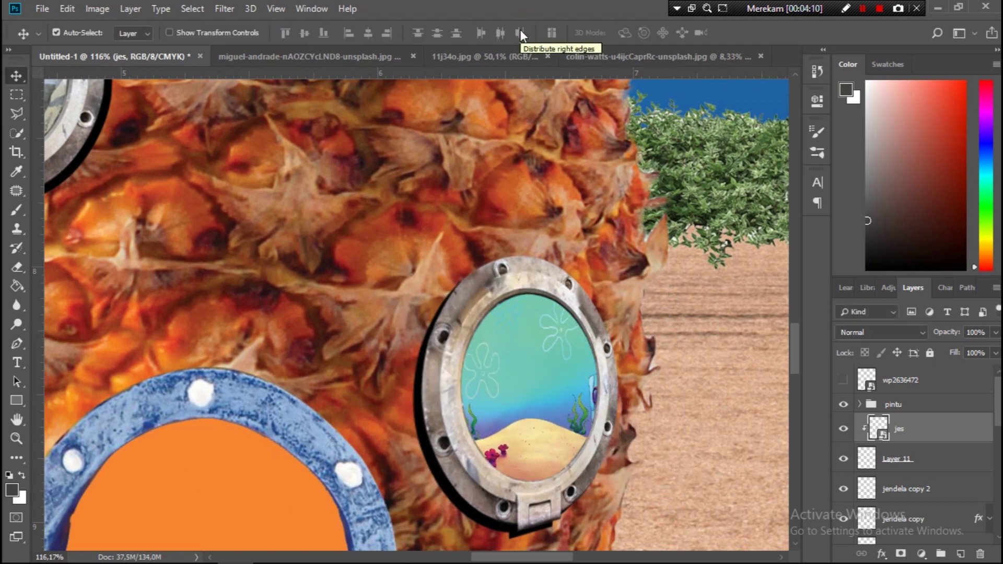
- Lower the jes layer's opacity to 65%
{"action": "left_click_drag", "start_coordinate": [948, 338], "coordinate": [921, 337]}
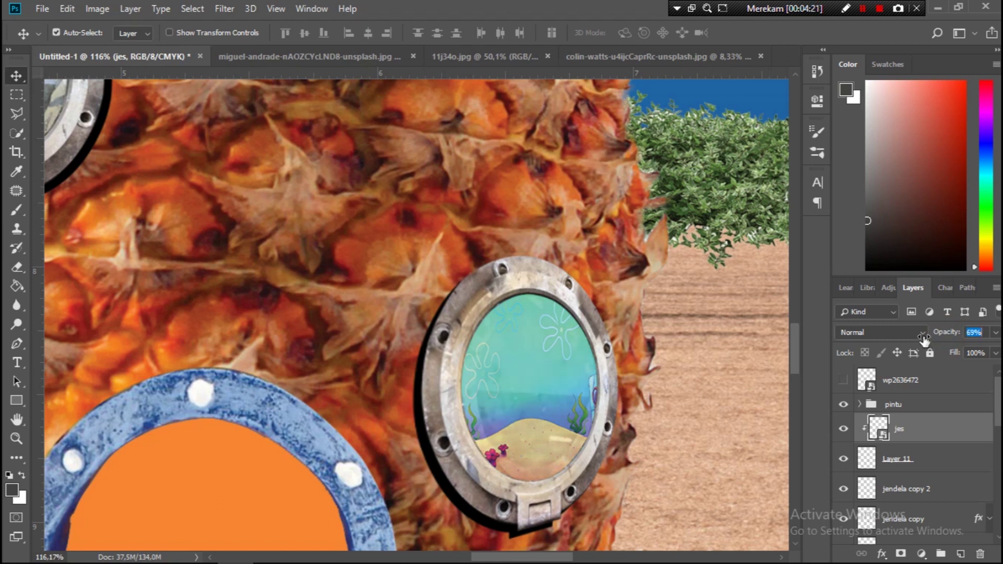
{"action": "scroll", "coordinate": [405, 436], "scroll_direction": "down", "scroll_amount": 2}
{"action": "scroll", "coordinate": [405, 437], "scroll_direction": "down", "scroll_amount": 2}
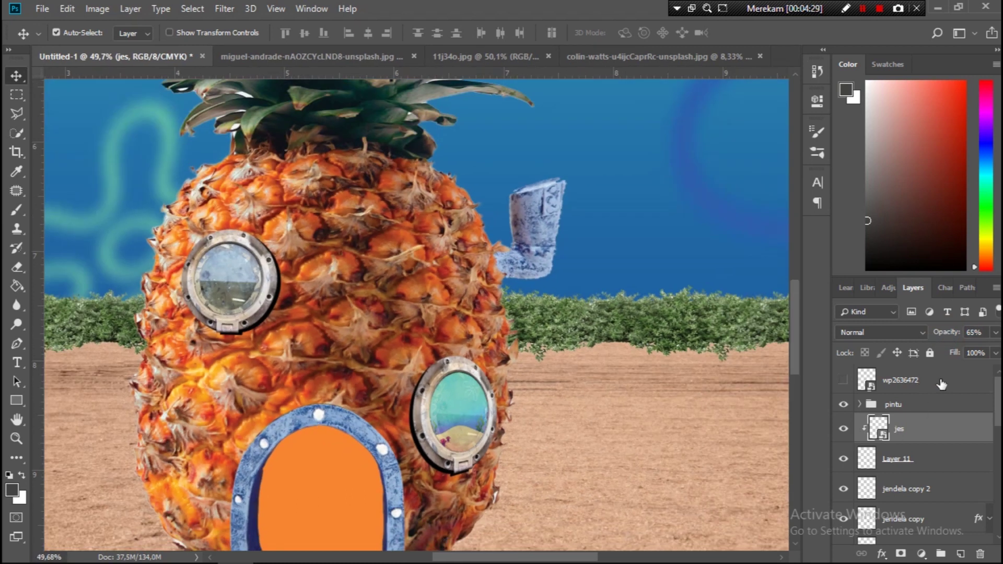
{"action": "left_click", "coordinate": [235, 284], "text": "alt"}
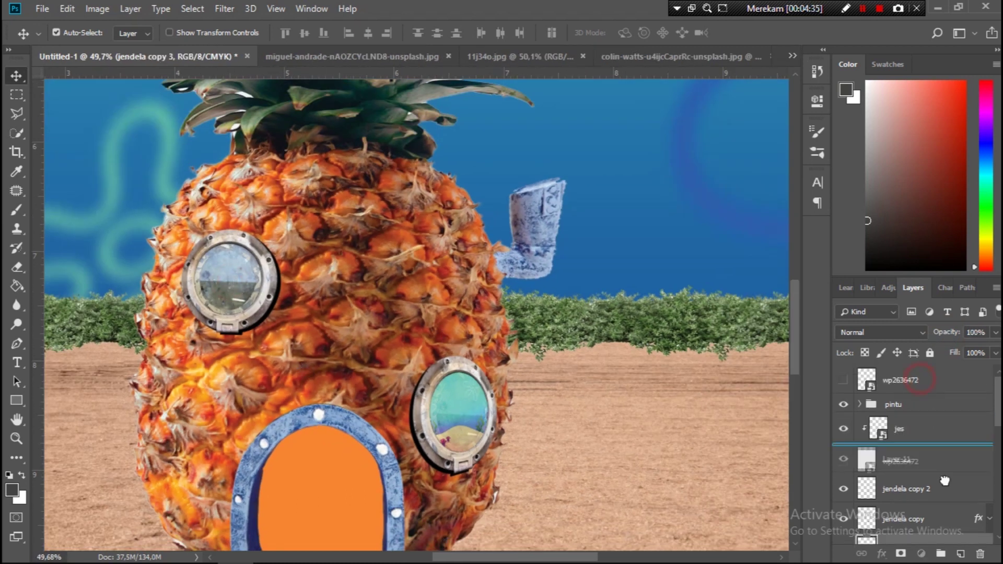
- Undo, select jendela copy 3, and trace a closed Pen path around the upper-left porthole glass
{"action": "key", "text": "ctrl+z"}
{"action": "scroll", "coordinate": [233, 322], "scroll_direction": "down", "scroll_amount": 1}
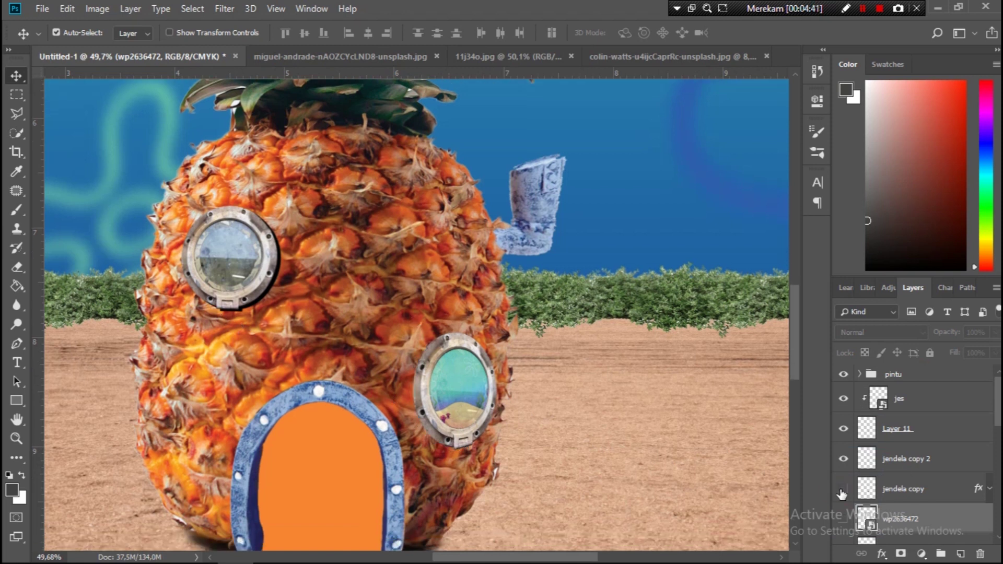
{"action": "scroll", "coordinate": [888, 514], "scroll_direction": "down", "scroll_amount": 1}
{"action": "left_click", "coordinate": [904, 515]}
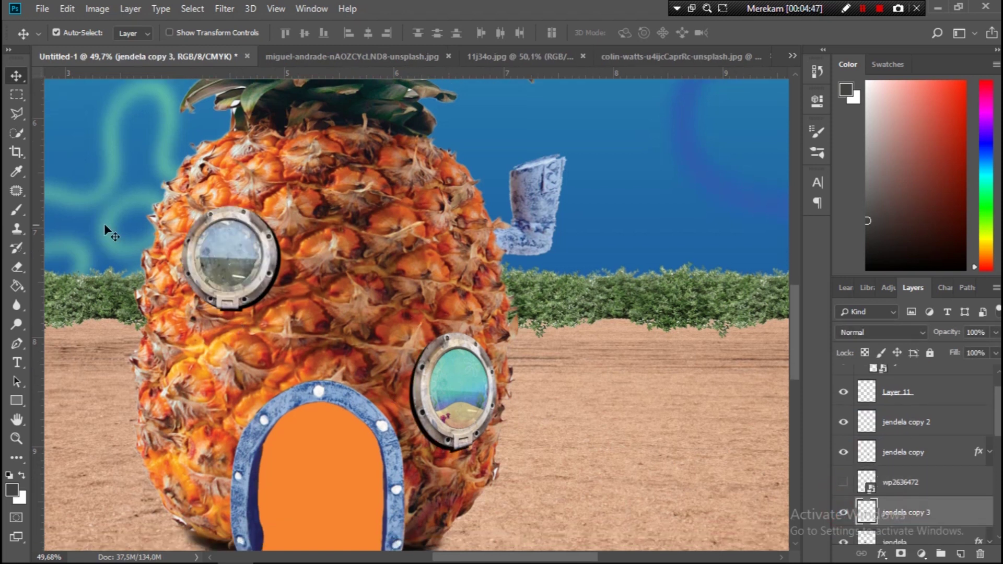
{"action": "left_click", "coordinate": [17, 344]}
{"action": "scroll", "coordinate": [235, 144], "scroll_direction": "up", "scroll_amount": 5}
{"action": "left_click", "coordinate": [233, 155]}
{"action": "left_click", "coordinate": [366, 156]}
{"action": "left_click", "coordinate": [368, 325]}
{"action": "left_click", "coordinate": [209, 309]}
{"action": "left_click", "coordinate": [232, 156]}
- Curve the path's edges along the rim and convert it to a selection
{"action": "right_click", "coordinate": [17, 343]}
{"action": "left_click", "coordinate": [99, 382]}
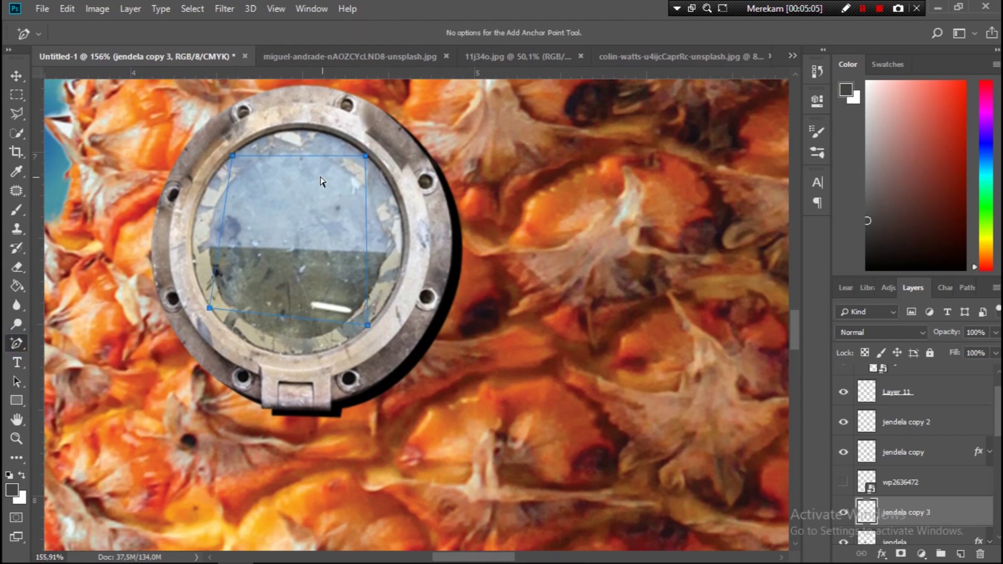
{"action": "left_click_drag", "start_coordinate": [291, 155], "coordinate": [300, 130]}
{"action": "left_click_drag", "start_coordinate": [366, 234], "coordinate": [403, 235]}
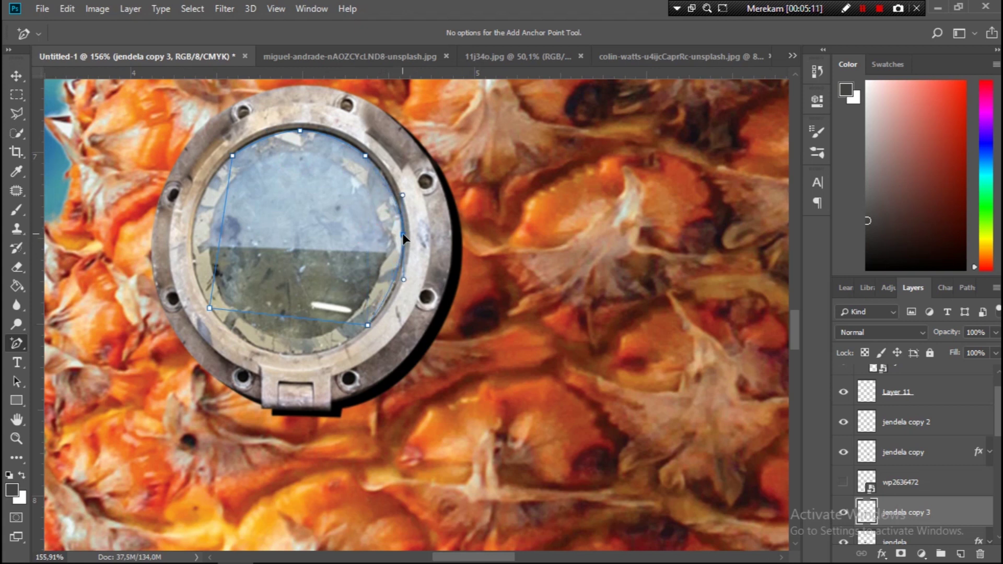
{"action": "left_click_drag", "start_coordinate": [403, 235], "coordinate": [404, 239]}
{"action": "left_click_drag", "start_coordinate": [219, 235], "coordinate": [186, 271]}
{"action": "left_click", "coordinate": [196, 220]}
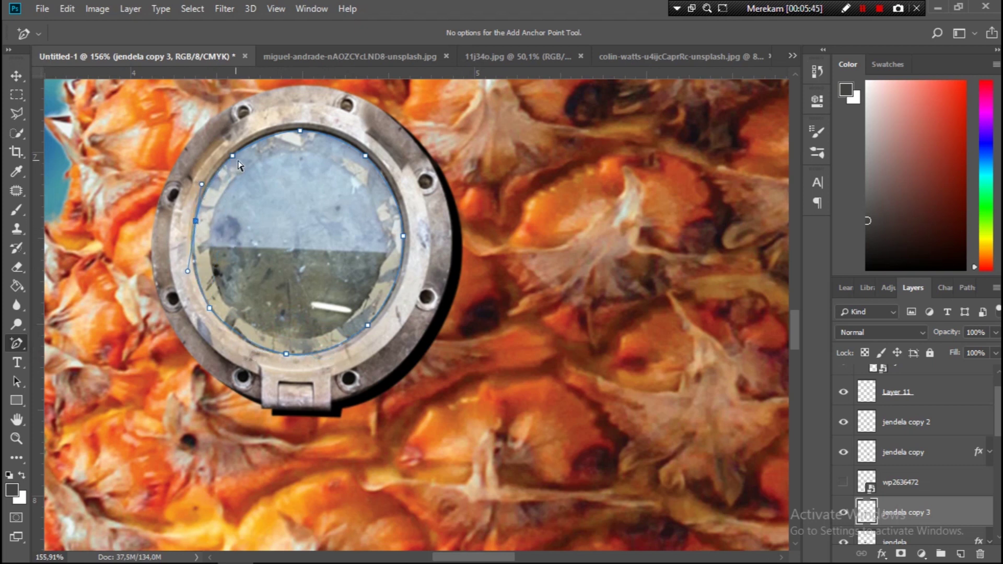
{"action": "left_click_drag", "start_coordinate": [16, 343], "coordinate": [52, 335]}
{"action": "left_click", "coordinate": [160, 32]}
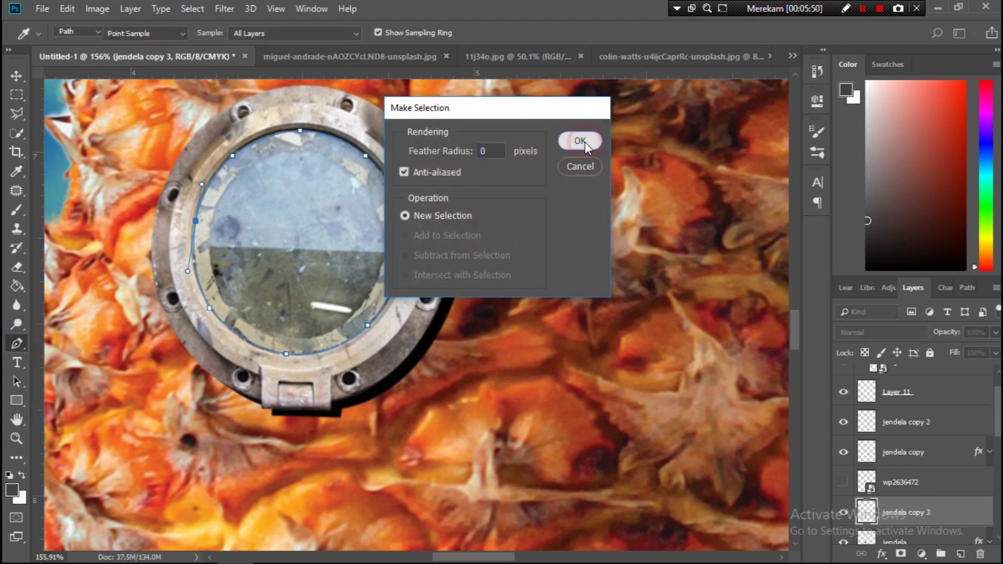
{"action": "left_click", "coordinate": [586, 136]}
- Copy the glass to a new layer and clip wp2636472, moved over the porthole, to it
{"action": "key", "text": "ctrl+j"}
{"action": "scroll", "coordinate": [746, 418], "scroll_direction": "down", "scroll_amount": 3}
{"action": "scroll", "coordinate": [575, 413], "scroll_direction": "down", "scroll_amount": 5}
{"action": "scroll", "coordinate": [504, 410], "scroll_direction": "down", "scroll_amount": 4}
{"action": "scroll", "coordinate": [503, 409], "scroll_direction": "up", "scroll_amount": 5}
{"action": "scroll", "coordinate": [443, 385], "scroll_direction": "up", "scroll_amount": 2}
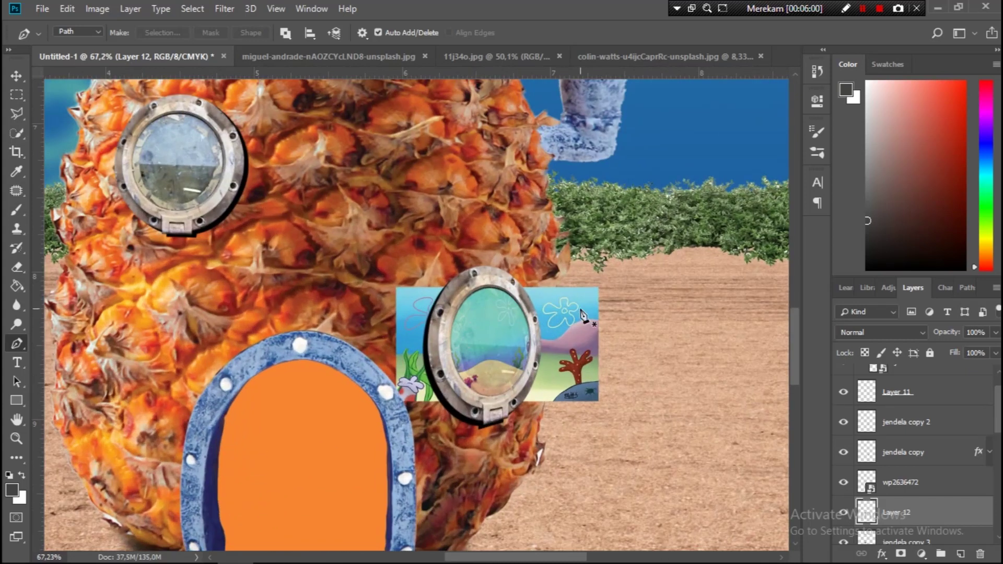
{"action": "key", "text": "v"}
{"action": "mouse_move", "coordinate": [587, 314]}
{"action": "left_mouse_down"}
{"action": "mouse_move", "coordinate": [274, 143]}
{"action": "mouse_move", "coordinate": [268, 128]}
{"action": "left_mouse_up"}
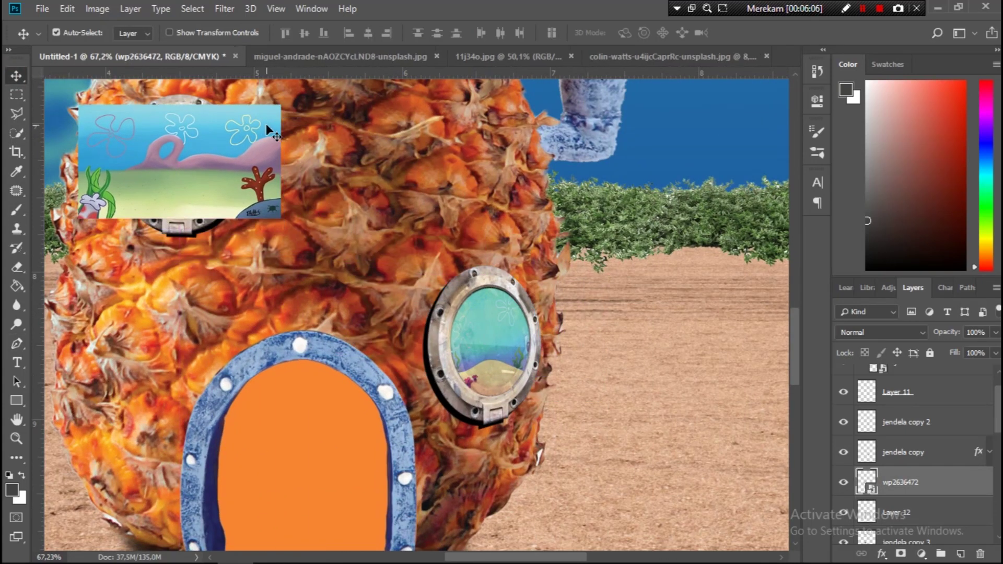
{"action": "right_click", "coordinate": [950, 488]}
{"action": "left_click", "coordinate": [805, 316]}
- Scale the clipped wp2636472 picture to the porthole and set its opacity to 62%
{"action": "key", "text": "ctrl+t"}
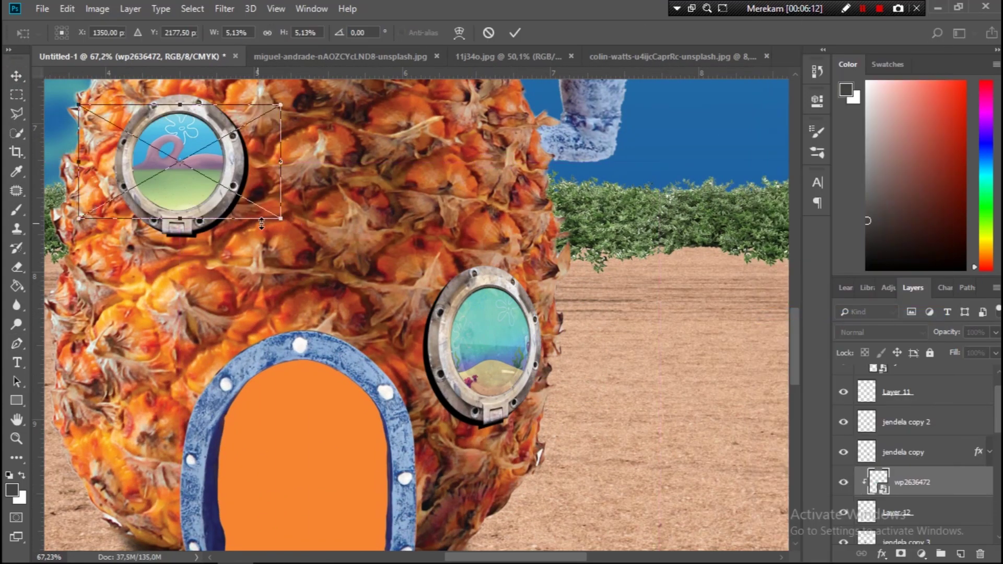
{"action": "left_click_drag", "start_coordinate": [280, 217], "coordinate": [274, 214]}
{"action": "left_click_drag", "start_coordinate": [276, 164], "coordinate": [234, 177]}
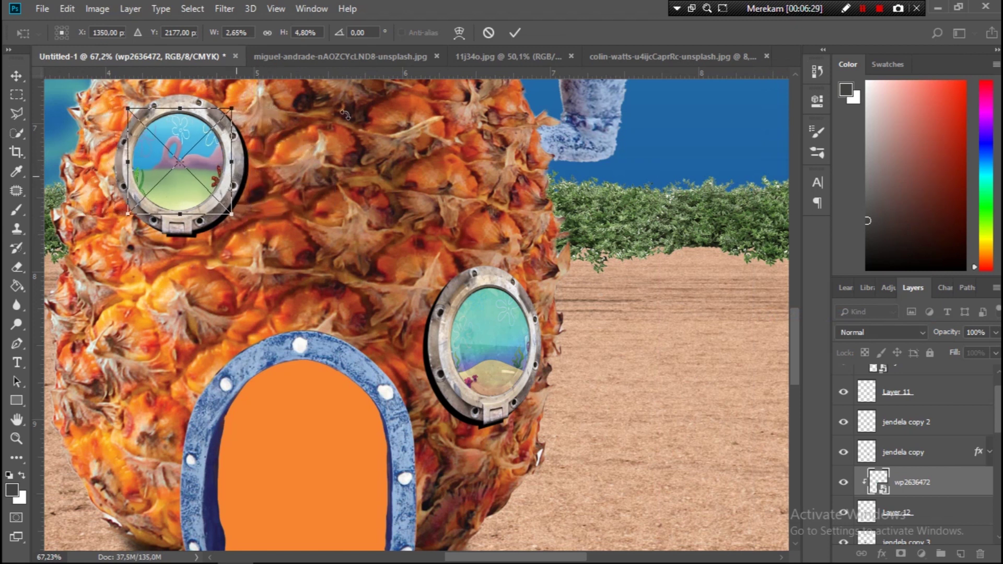
{"action": "left_click", "coordinate": [515, 33]}
{"action": "left_click_drag", "start_coordinate": [937, 337], "coordinate": [806, 372]}
{"action": "scroll", "coordinate": [926, 472], "scroll_direction": "up", "scroll_amount": 2}
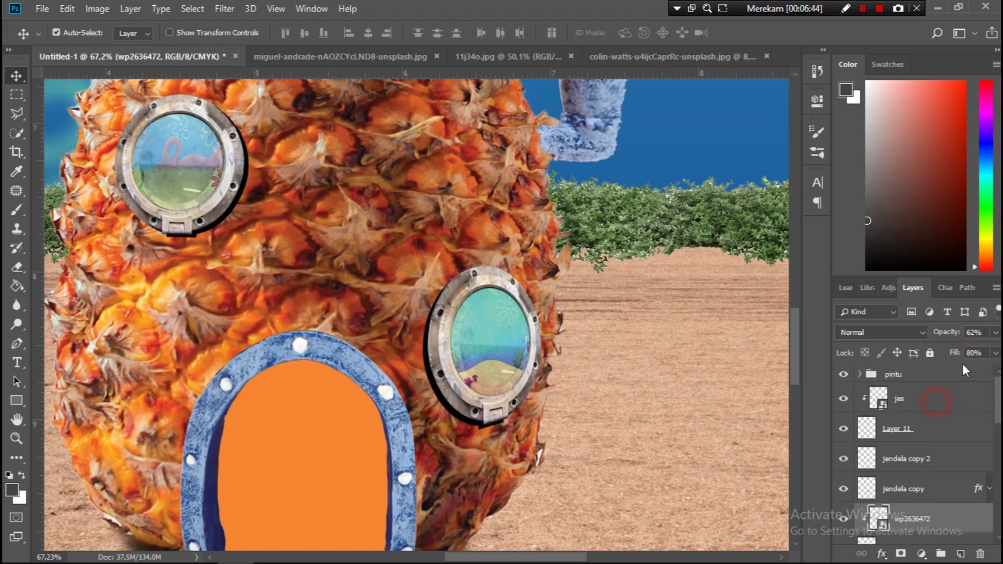
{"action": "left_click", "coordinate": [919, 399]}
{"action": "scroll", "coordinate": [585, 438], "scroll_direction": "down", "scroll_amount": 3}
{"action": "scroll", "coordinate": [584, 439], "scroll_direction": "down", "scroll_amount": 2}
{"action": "scroll", "coordinate": [582, 438], "scroll_direction": "down", "scroll_amount": 1}
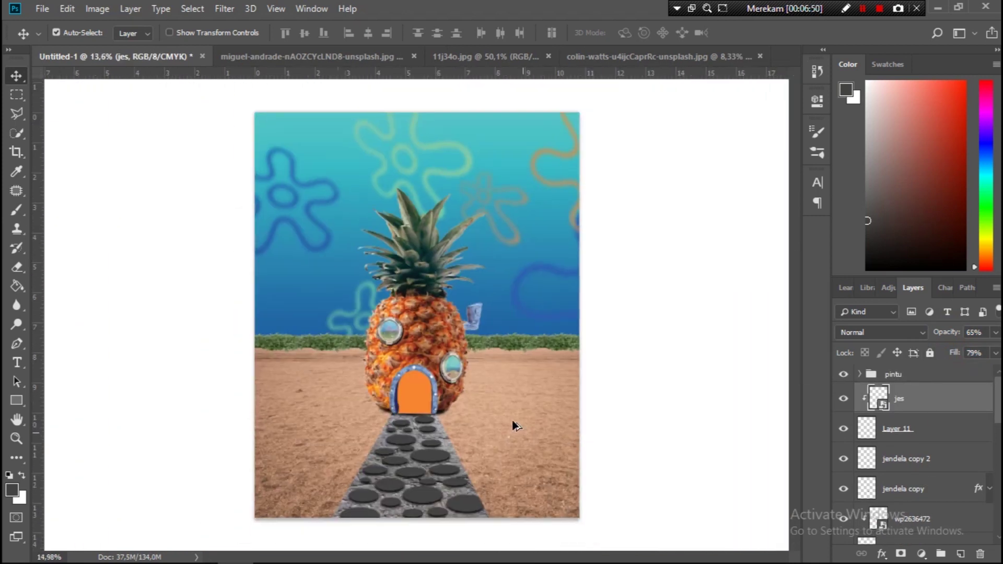
{"action": "scroll", "coordinate": [513, 423], "scroll_direction": "up", "scroll_amount": 2}
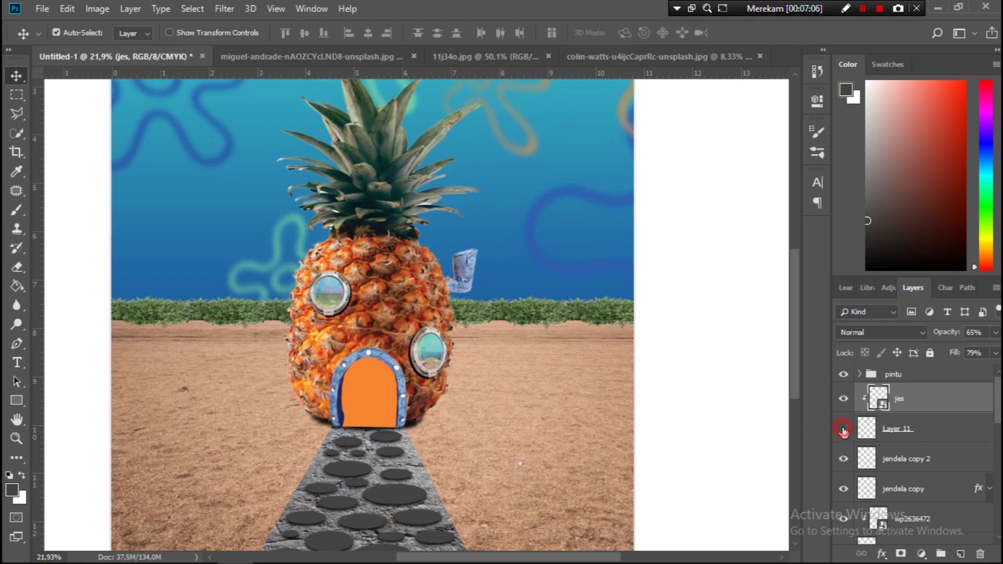
- Apply a blue Color Overlay effect to Layer 11
{"action": "double_click", "coordinate": [945, 437]}
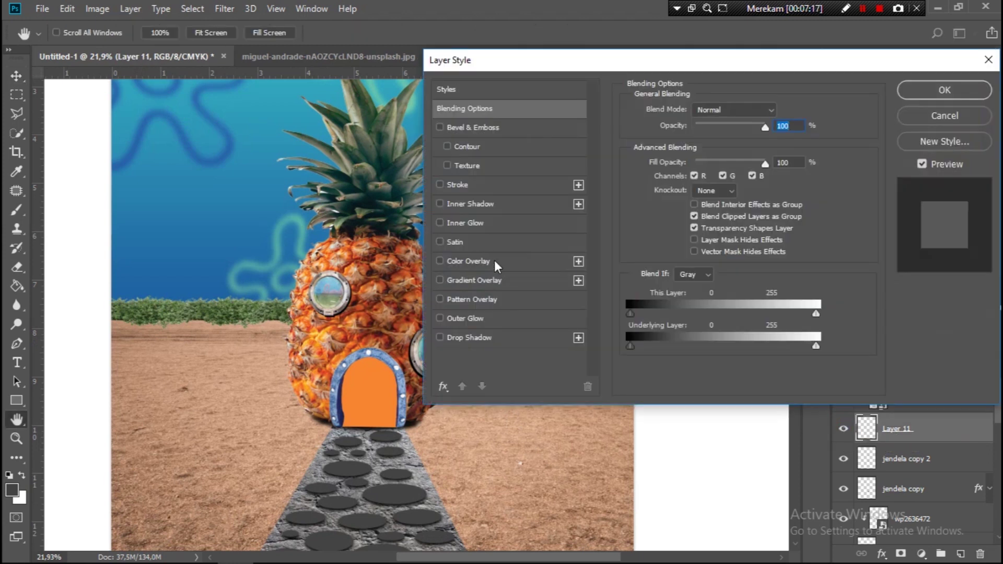
{"action": "left_click", "coordinate": [495, 262]}
{"action": "left_click", "coordinate": [781, 111]}
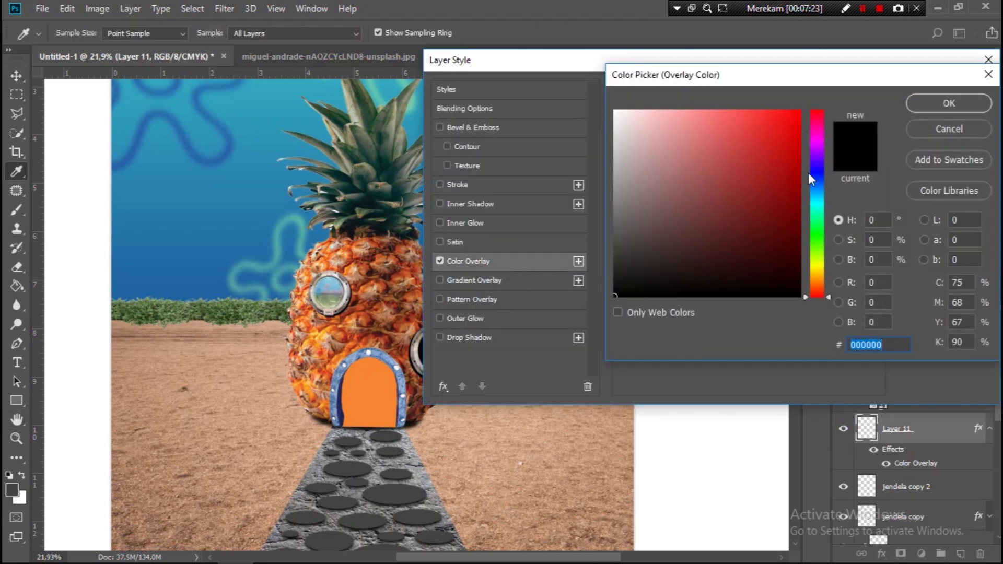
{"action": "left_click", "coordinate": [819, 197]}
{"action": "left_click", "coordinate": [797, 166]}
{"action": "left_click", "coordinate": [949, 103]}
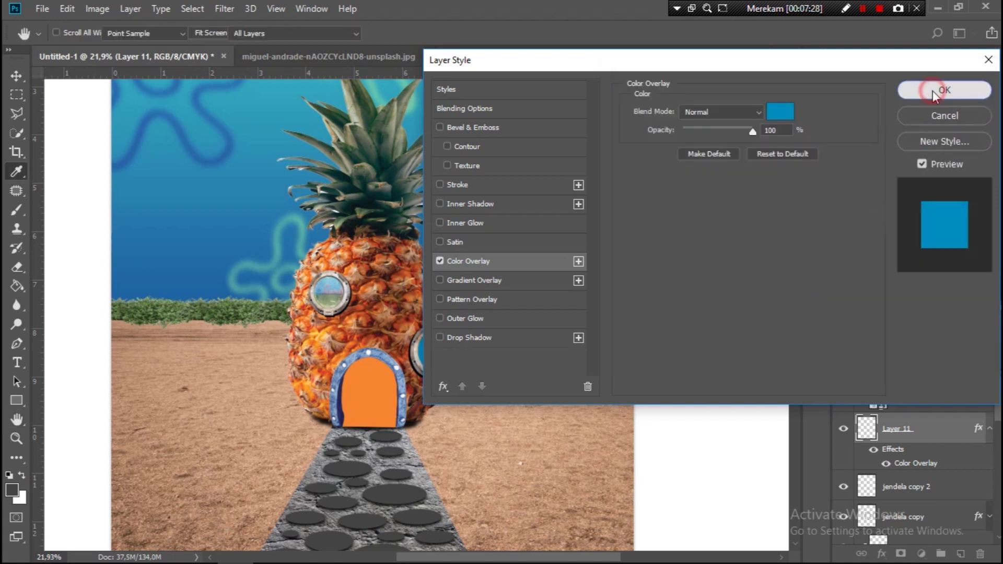
- Undo the blue overlay and switch to the 11j34o.jpg document
{"action": "key", "text": "alt+bracketright"}
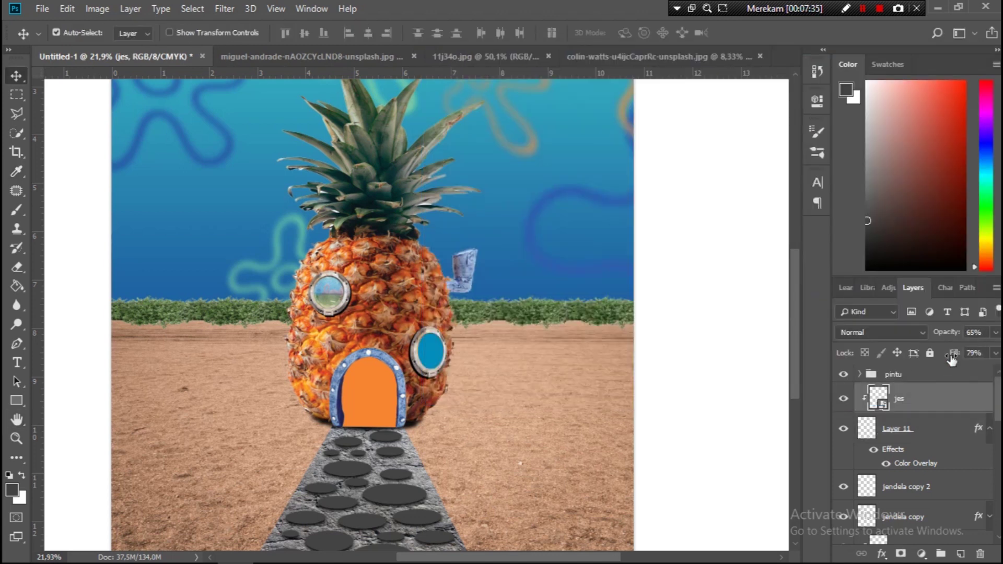
{"action": "key", "text": "ctrl+z"}
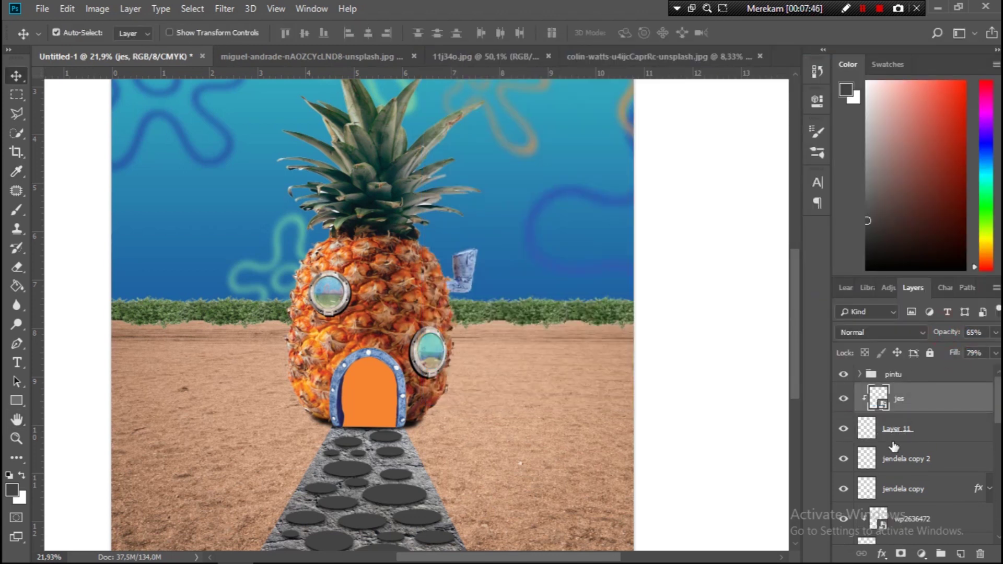
{"action": "scroll", "coordinate": [451, 409], "scroll_direction": "up", "scroll_amount": 4}
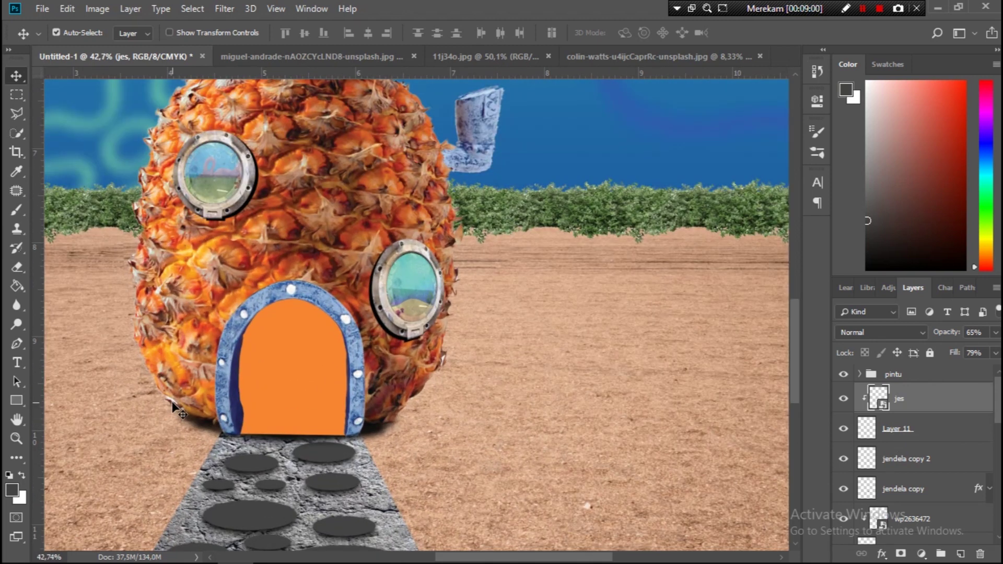
{"action": "scroll", "coordinate": [339, 487], "scroll_direction": "down", "scroll_amount": 2}
{"action": "scroll", "coordinate": [397, 483], "scroll_direction": "down", "scroll_amount": 2}
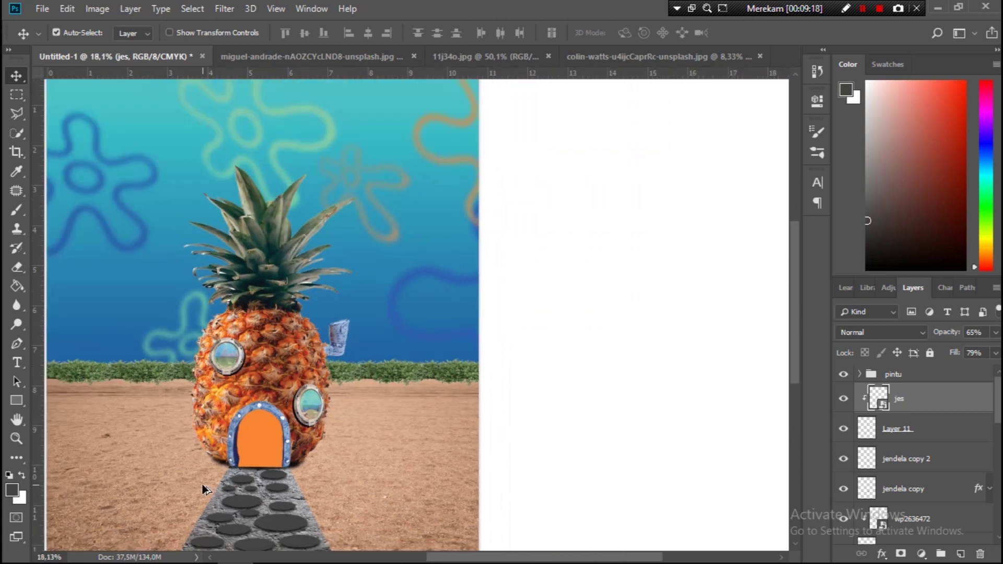
{"action": "scroll", "coordinate": [449, 481], "scroll_direction": "down", "scroll_amount": 1}
{"action": "scroll", "coordinate": [484, 464], "scroll_direction": "up", "scroll_amount": 2}
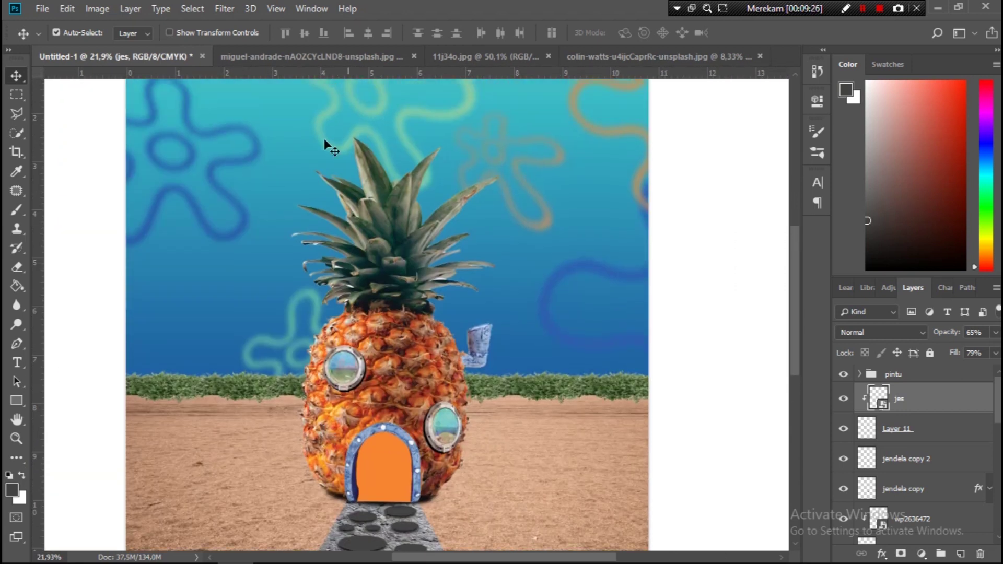
{"action": "left_click", "coordinate": [366, 57]}
{"action": "left_click", "coordinate": [502, 56]}
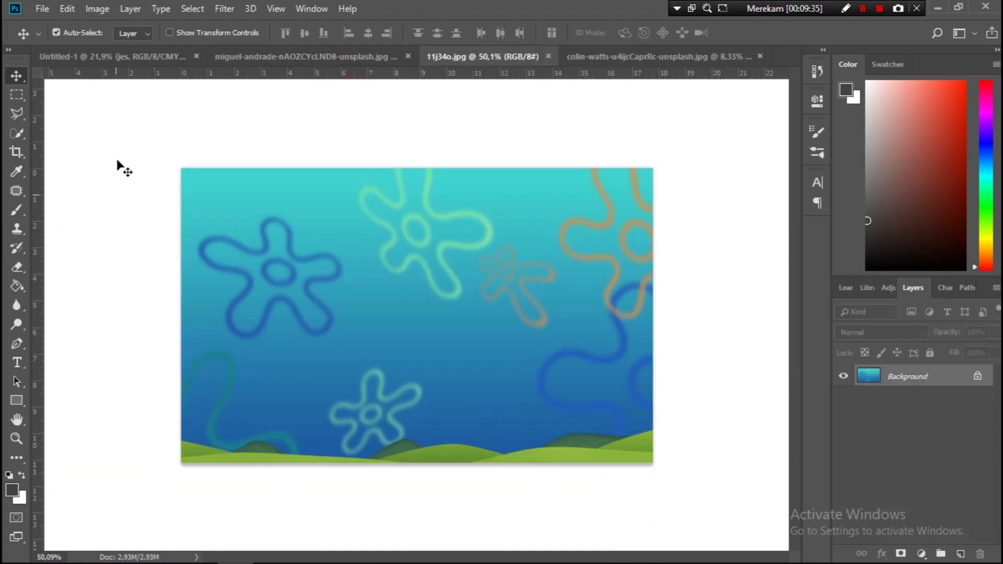
- Scale down the pasted flower outline and place it beside the door base
{"action": "left_click", "coordinate": [118, 54]}
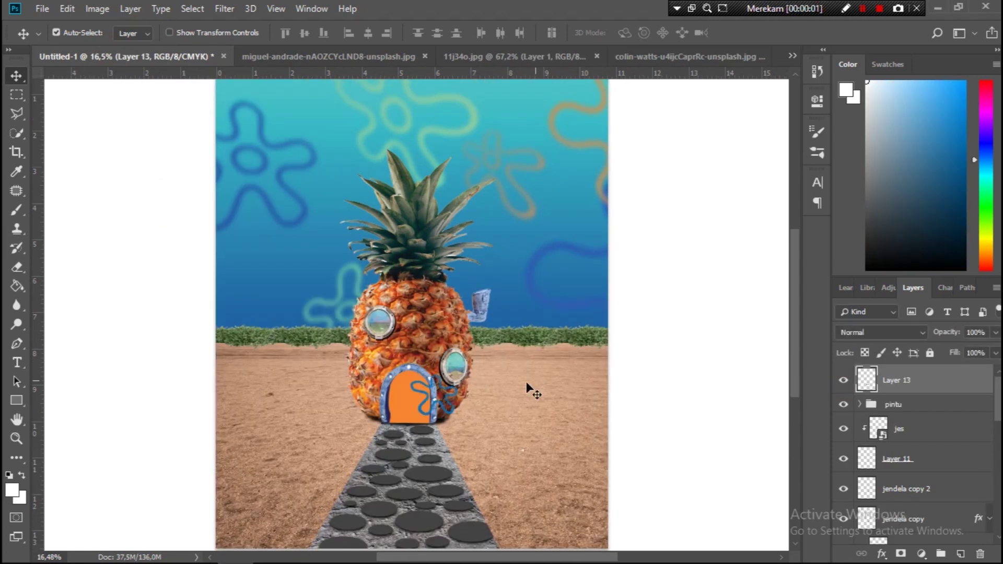
{"action": "scroll", "coordinate": [424, 431], "scroll_direction": "up", "scroll_amount": 3}
{"action": "left_click_drag", "start_coordinate": [444, 398], "coordinate": [488, 439]}
{"action": "key", "text": "ctrl+t"}
{"action": "left_click_drag", "start_coordinate": [571, 460], "coordinate": [454, 414]}
{"action": "left_click_drag", "start_coordinate": [463, 368], "coordinate": [481, 409]}
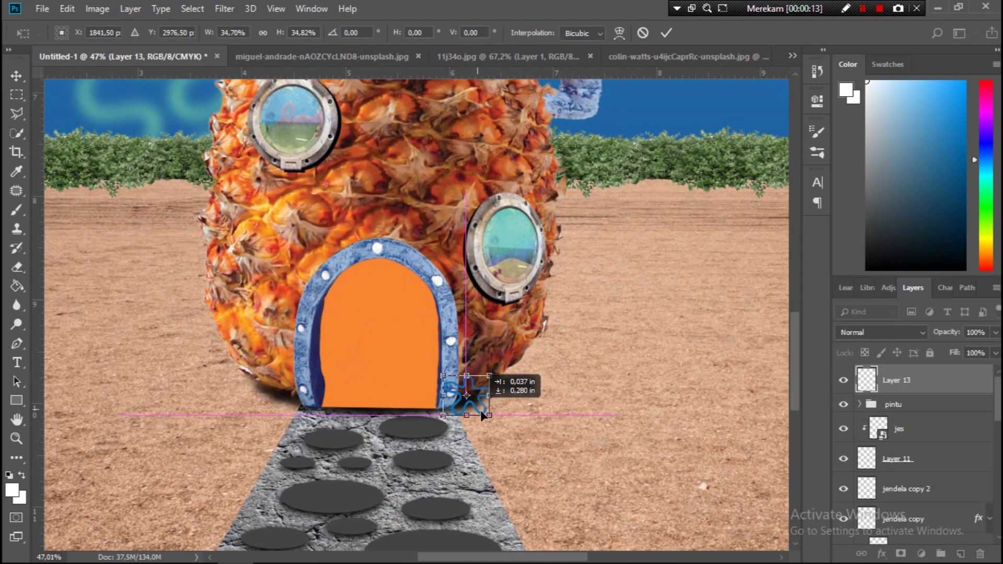
{"action": "left_click", "coordinate": [665, 32]}
- Duplicate the flower and rotate the copy about 44 degrees
{"action": "key", "text": "ctrl+alt+t"}
{"action": "left_click_drag", "start_coordinate": [520, 416], "coordinate": [533, 408]}
{"action": "left_click", "coordinate": [665, 32]}
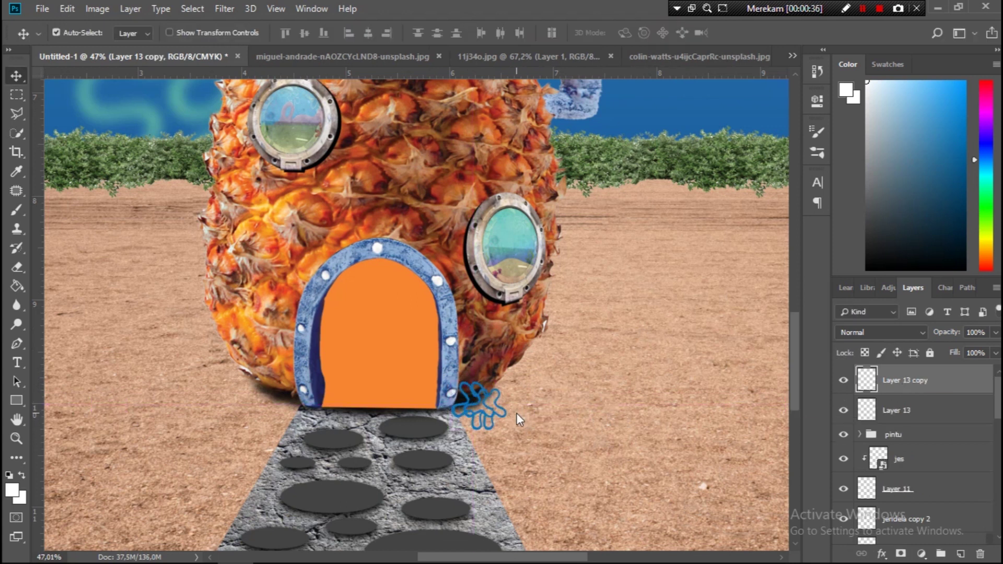
{"action": "key", "text": "ctrl+t"}
{"action": "left_click_drag", "start_coordinate": [582, 421], "coordinate": [607, 339]}
{"action": "left_click", "coordinate": [665, 34]}
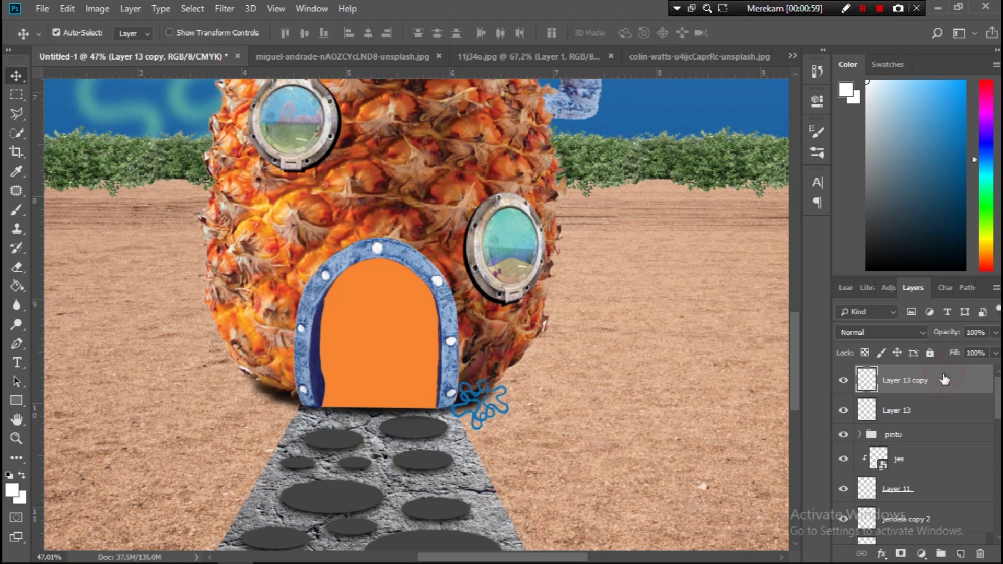
- Give the rotated copy a magenta Color Overlay
{"action": "double_click", "coordinate": [941, 380]}
{"action": "left_click", "coordinate": [468, 261]}
{"action": "left_click", "coordinate": [779, 108]}
{"action": "left_click_drag", "start_coordinate": [817, 195], "coordinate": [817, 134]}
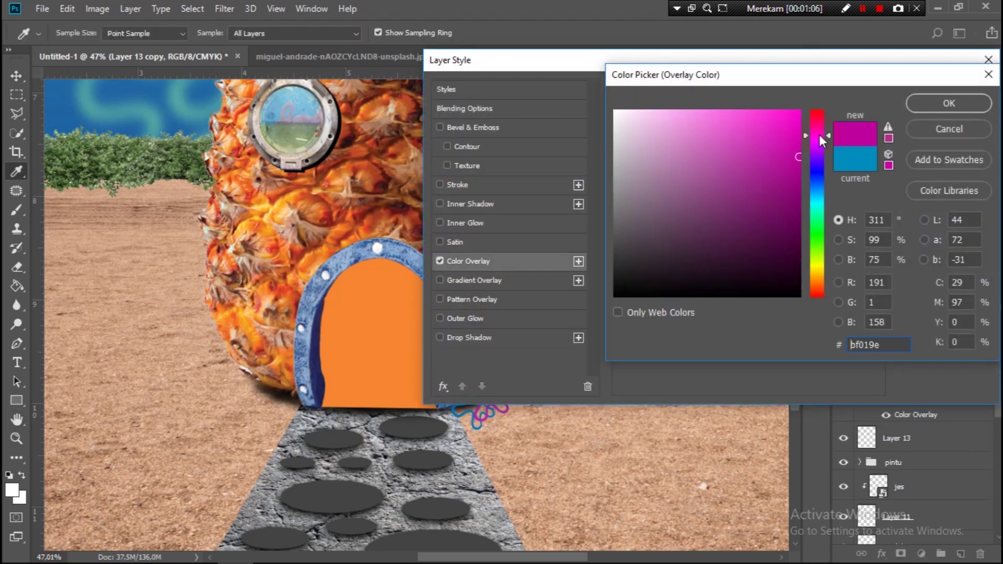
{"action": "left_click", "coordinate": [949, 103]}
- Duplicate the magenta flower, nudge it up-right and rotate it about 13 degrees
{"action": "key", "text": "ctrl+j"}
{"action": "left_click", "coordinate": [924, 412]}
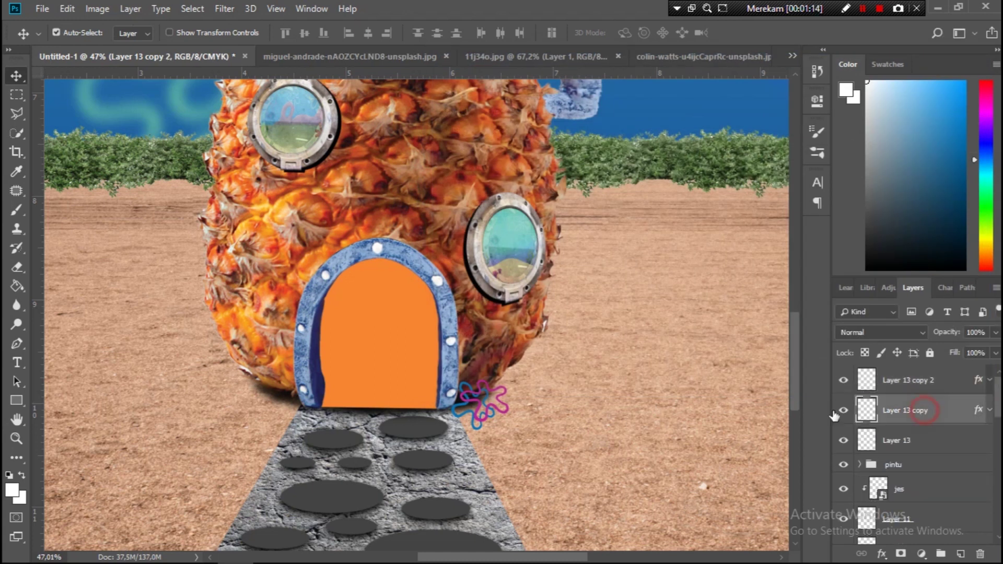
{"action": "key", "text": "shift+Right"}
{"action": "key", "text": "shift+Right"}
{"action": "key", "text": "shift+Right"}
{"action": "key", "text": "shift+Up"}
{"action": "key", "text": "shift+Up"}
{"action": "key", "text": "ctrl+t"}
{"action": "left_click_drag", "start_coordinate": [590, 406], "coordinate": [590, 383]}
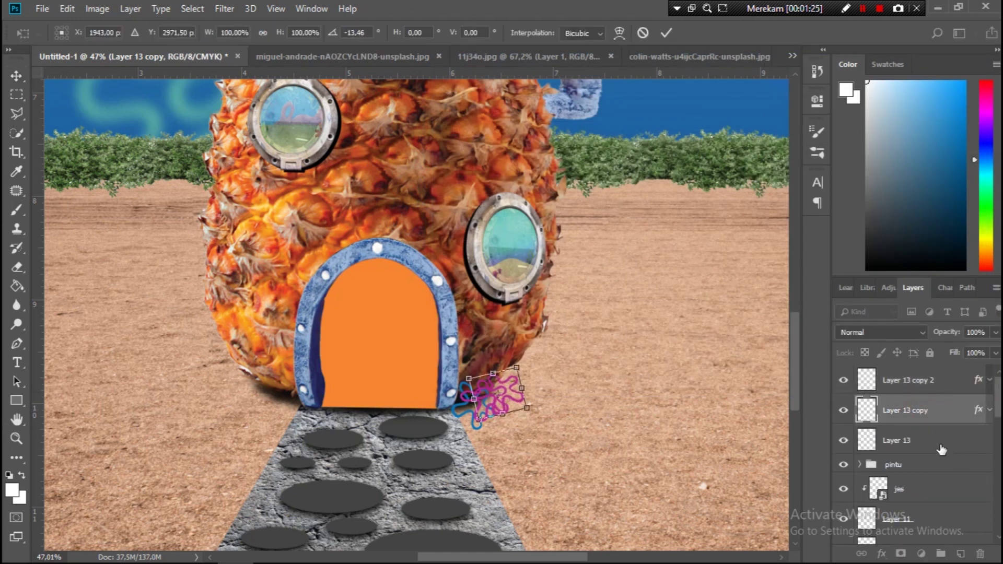
{"action": "left_click", "coordinate": [673, 34]}
- Change this copy's Color Overlay to green
{"action": "double_click", "coordinate": [940, 411]}
{"action": "left_click", "coordinate": [469, 261]}
{"action": "left_click", "coordinate": [780, 110]}
{"action": "left_click_drag", "start_coordinate": [819, 198], "coordinate": [818, 235]}
{"action": "left_click", "coordinate": [927, 102]}
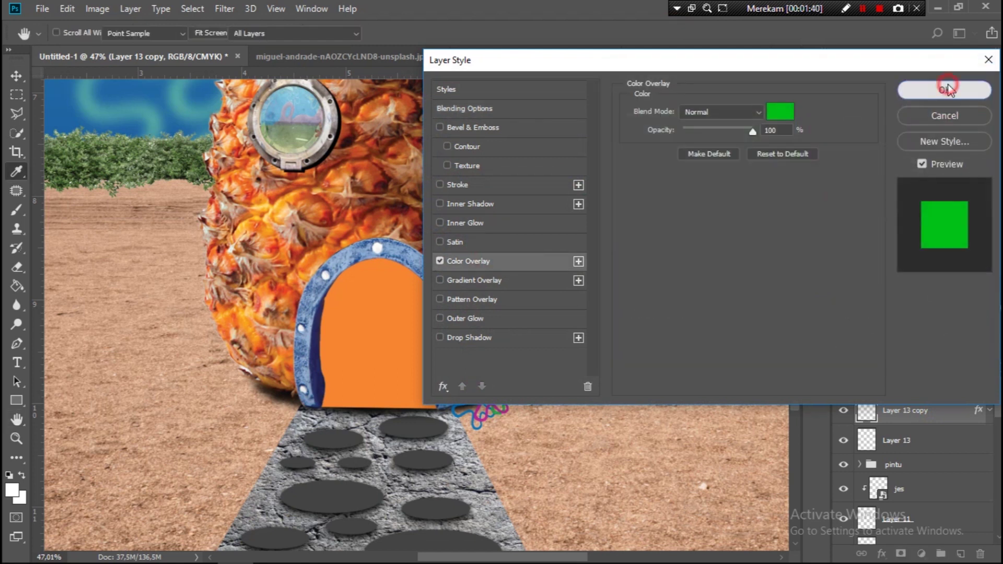
- Add another flower copy nudged up-right with an orange-red Color Overlay
{"action": "left_click", "coordinate": [920, 393]}
{"action": "key", "text": "ctrl+j"}
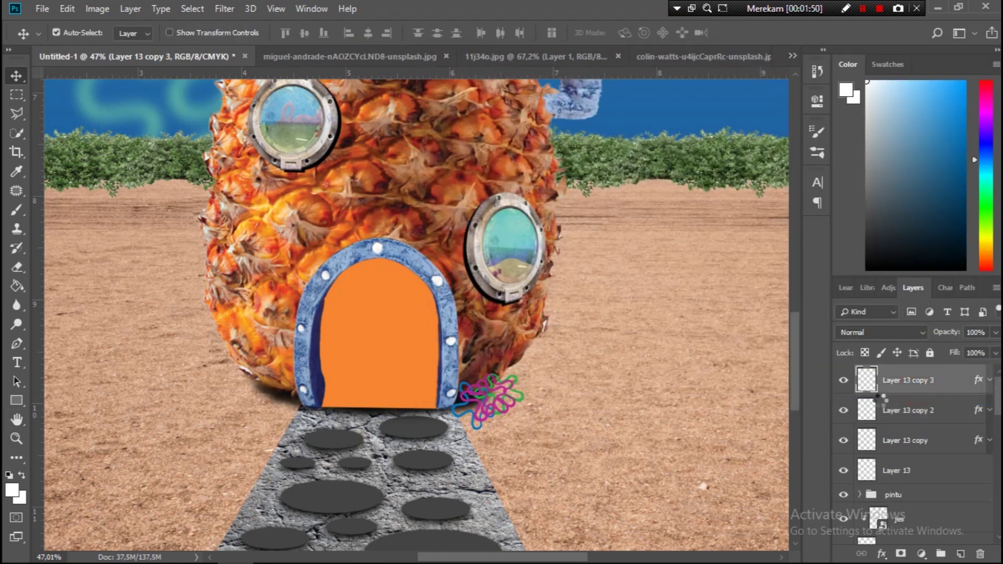
{"action": "key", "text": "shift+Up"}
{"action": "key", "text": "shift+Up"}
{"action": "key", "text": "shift+Up"}
{"action": "key", "text": "shift+Right"}
{"action": "key", "text": "shift+Right"}
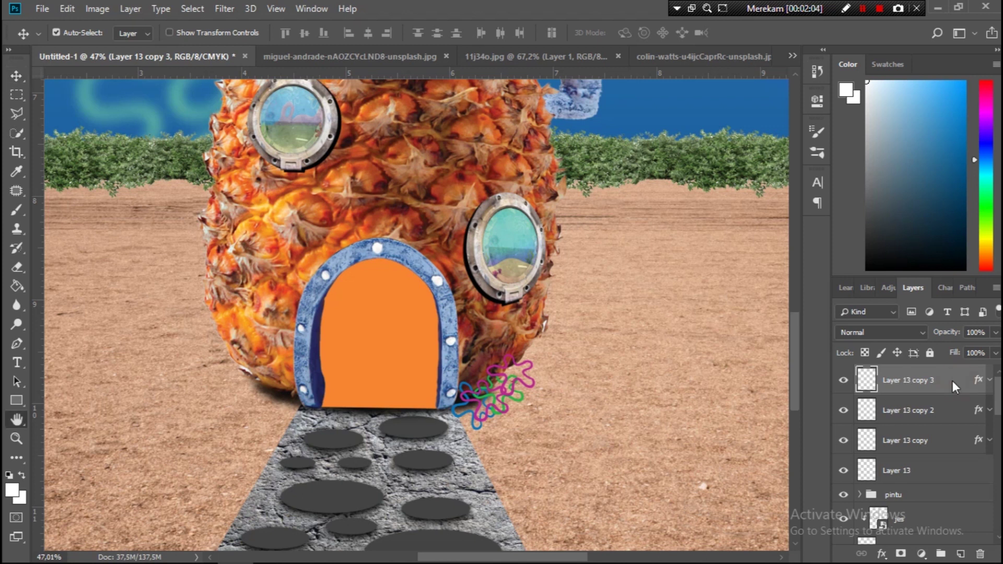
{"action": "double_click", "coordinate": [954, 387]}
{"action": "left_click", "coordinate": [468, 261]}
{"action": "left_click", "coordinate": [787, 112]}
{"action": "left_click", "coordinate": [819, 289]}
{"action": "left_click", "coordinate": [799, 157]}
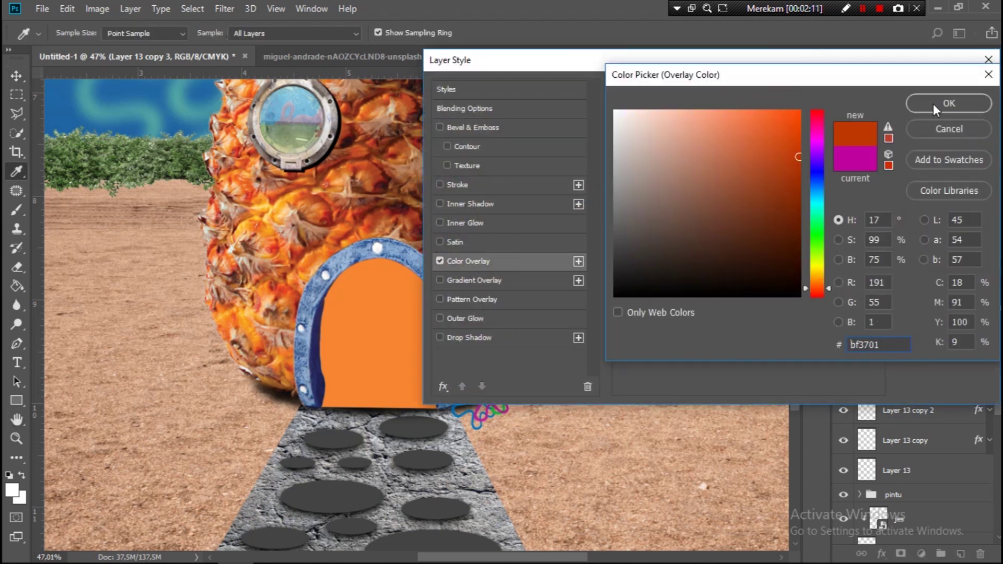
{"action": "left_click", "coordinate": [935, 110]}
- Add one more flower copy with a cyan Color Overlay
{"action": "key", "text": "Return"}
{"action": "key", "text": "ctrl+j"}
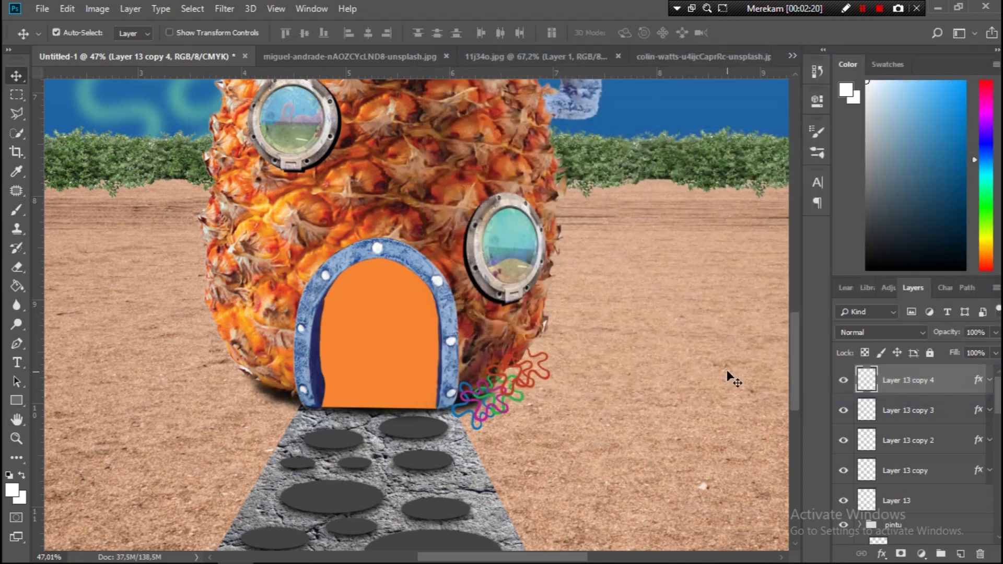
{"action": "double_click", "coordinate": [957, 386]}
{"action": "left_click", "coordinate": [468, 261]}
{"action": "left_click", "coordinate": [777, 110]}
{"action": "left_click_drag", "start_coordinate": [818, 289], "coordinate": [819, 201]}
{"action": "left_click", "coordinate": [929, 106]}
- Group the flower layers, duplicate the group and mirror it to the door's left side
{"action": "key", "text": "Return"}
{"action": "left_click", "coordinate": [840, 497], "text": "shift"}
{"action": "key", "text": "ctrl+g"}
{"action": "key", "text": "ctrl+j"}
{"action": "key", "text": "ctrl+t"}
{"action": "left_click_drag", "start_coordinate": [550, 388], "coordinate": [245, 392]}
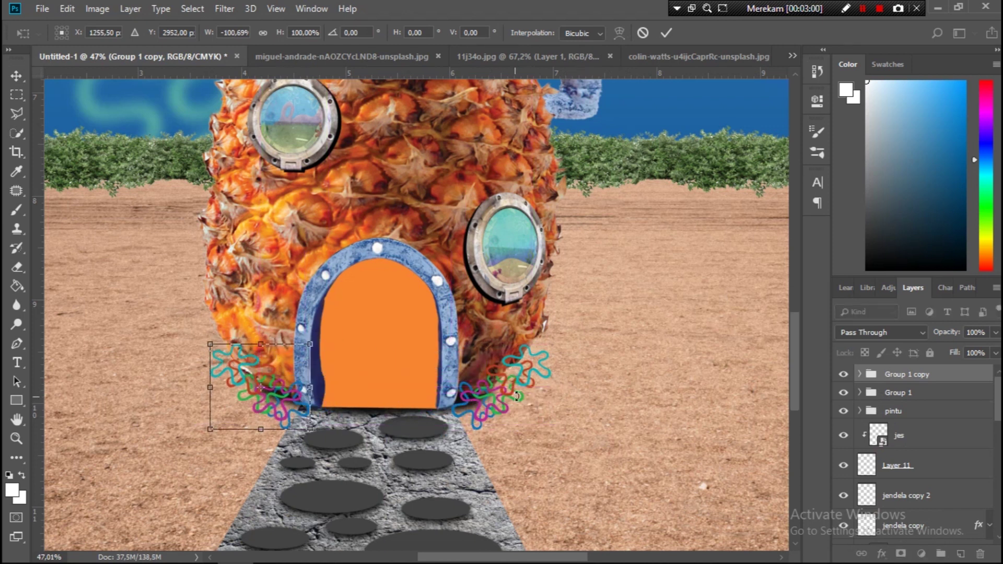
{"action": "key", "text": "Return"}
- Fit the composition on screen and add a new empty layer for the sky glow
{"action": "key", "text": "ctrl+minus"}
{"action": "key", "text": "ctrl+minus"}
{"action": "key", "text": "ctrl+minus"}
{"action": "key", "text": "ctrl+minus"}
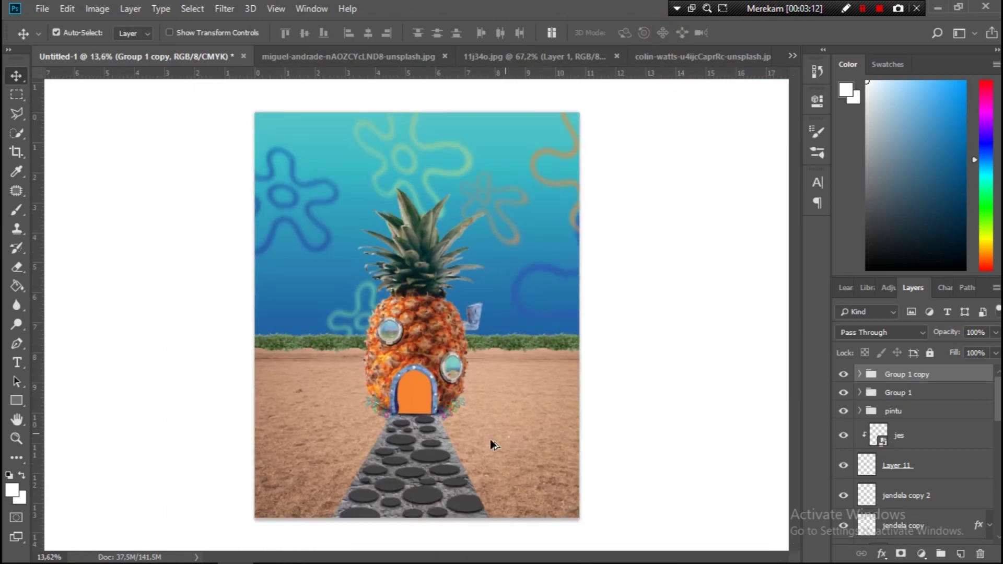
{"action": "key", "text": "ctrl+0"}
{"action": "scroll", "coordinate": [928, 489], "scroll_direction": "down", "scroll_amount": 5}
{"action": "scroll", "coordinate": [927, 480], "scroll_direction": "down", "scroll_amount": 5}
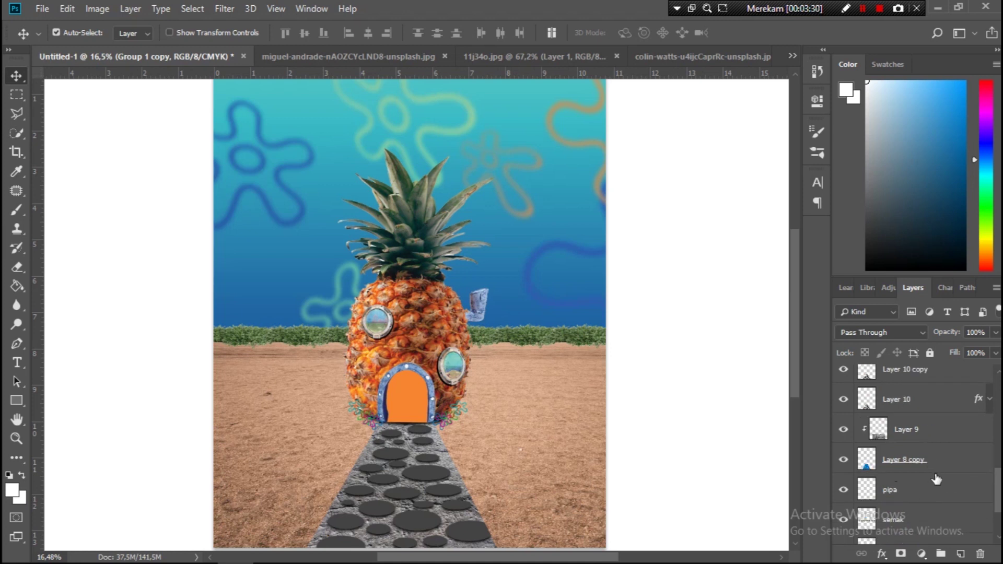
{"action": "scroll", "coordinate": [935, 491], "scroll_direction": "down", "scroll_amount": 5}
{"action": "left_click", "coordinate": [938, 495]}
{"action": "left_click", "coordinate": [960, 554]}
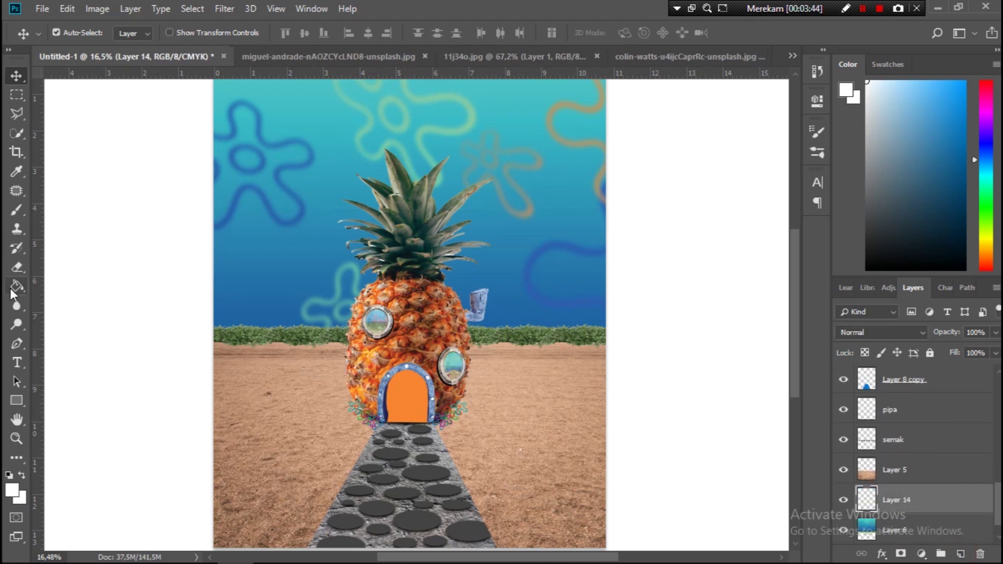
- Set up a large soft round Brush with orange as the foreground colour
{"action": "key", "text": "b"}
{"action": "left_click", "coordinate": [12, 490]}
{"action": "left_click", "coordinate": [407, 397]}
{"action": "left_click", "coordinate": [946, 103]}
{"action": "right_click", "coordinate": [348, 313]}
{"action": "left_click", "coordinate": [422, 413]}
{"action": "left_click", "coordinate": [452, 221]}
{"action": "key", "text": "bracketright"}
{"action": "key", "text": "bracketright"}
{"action": "key", "text": "bracketright"}
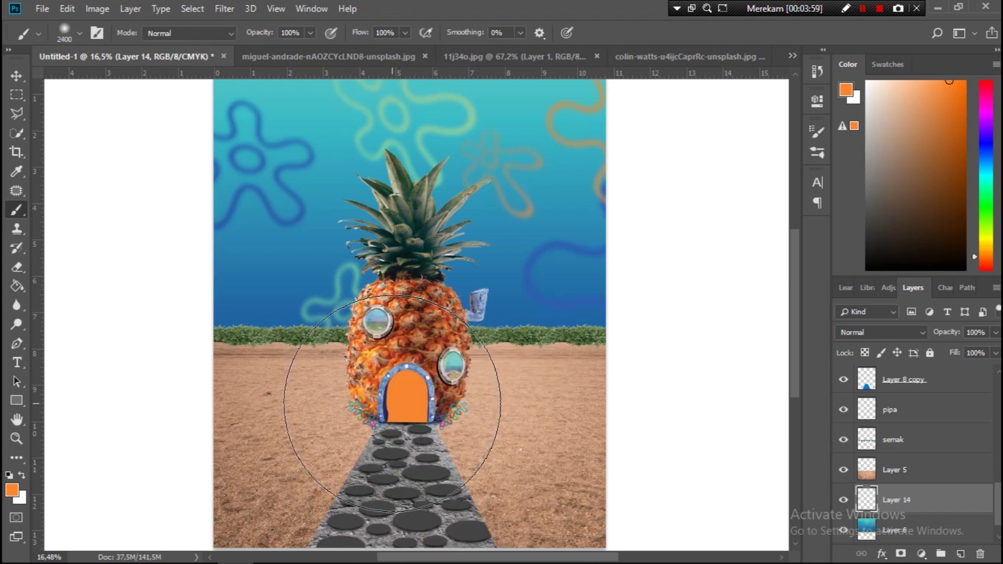
- Paint an orange glow across the sky and horizon behind the pineapple
{"action": "mouse_move", "coordinate": [270, 450]}
{"action": "left_mouse_down"}
{"action": "mouse_move", "coordinate": [477, 437]}
{"action": "mouse_move", "coordinate": [235, 433]}
{"action": "mouse_move", "coordinate": [410, 434]}
{"action": "left_mouse_up"}
{"action": "scroll", "coordinate": [683, 418], "scroll_direction": "down", "scroll_amount": 3}
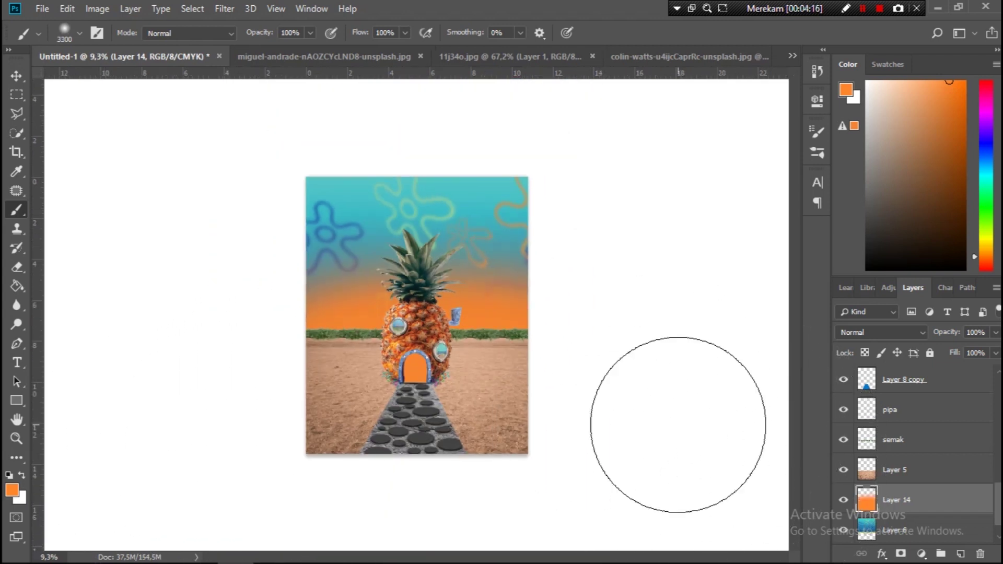
{"action": "key", "text": "ctrl+z"}
{"action": "key", "text": "bracketright"}
{"action": "key", "text": "bracketright"}
{"action": "key", "text": "bracketright"}
{"action": "left_click", "coordinate": [418, 387]}
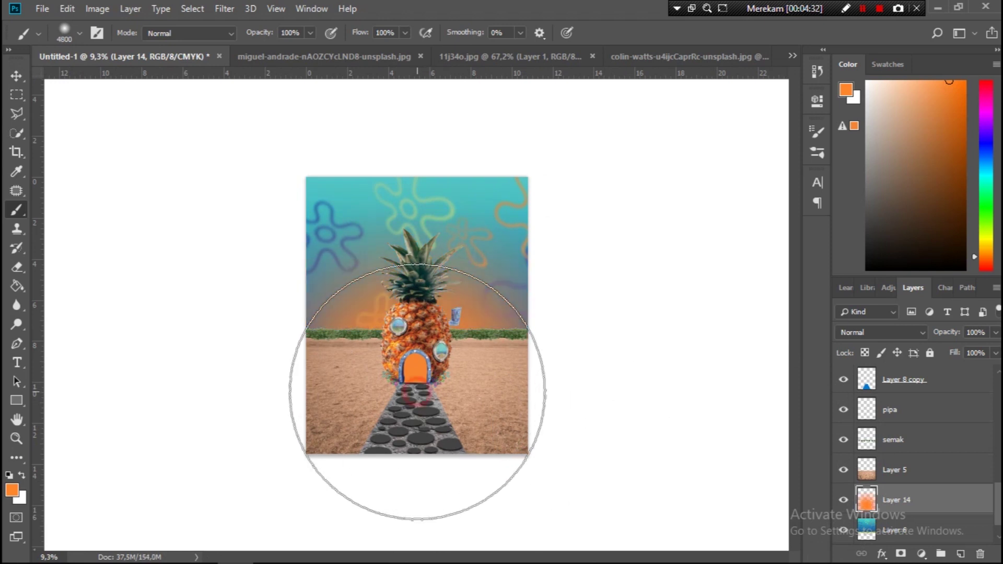
{"action": "key", "text": "bracketright"}
{"action": "key", "text": "bracketright"}
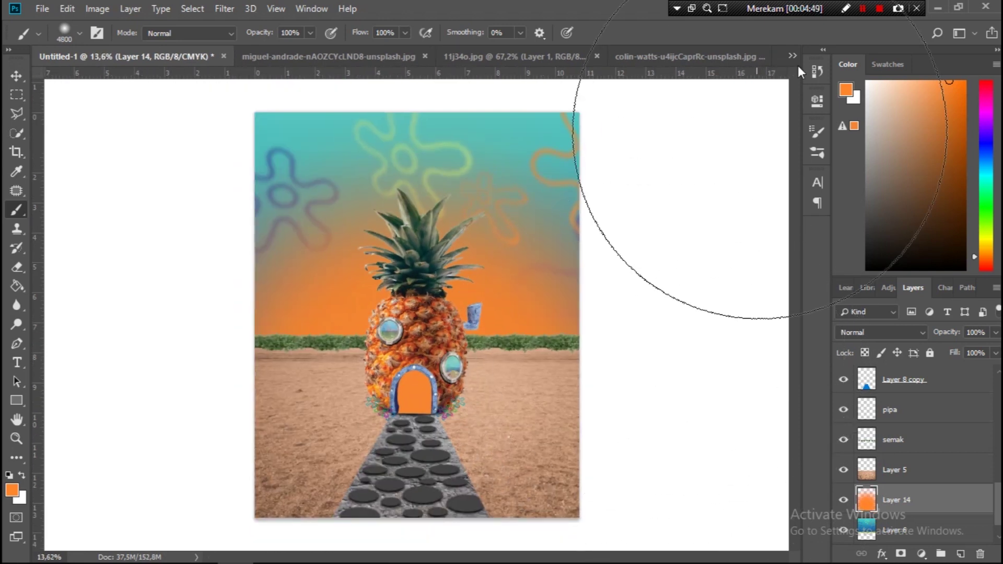
{"action": "left_click", "coordinate": [19, 209]}
{"action": "mouse_move", "coordinate": [246, 358]}
{"action": "left_mouse_down"}
{"action": "mouse_move", "coordinate": [560, 354]}
{"action": "mouse_move", "coordinate": [467, 354]}
{"action": "left_mouse_up"}
- Set the orange layer to Linear Light and lower its opacity to blend in
{"action": "left_click", "coordinate": [882, 333]}
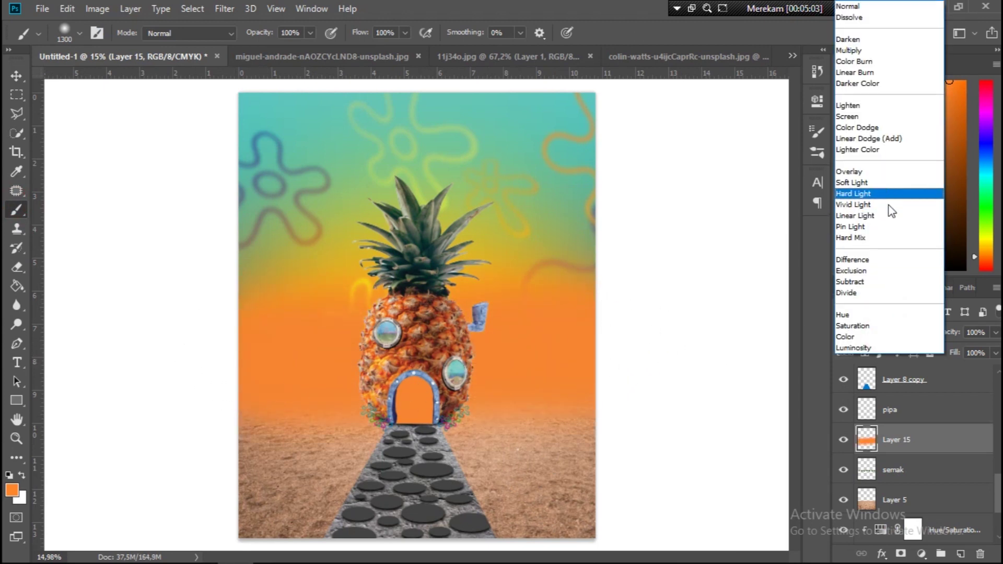
{"action": "left_click", "coordinate": [862, 198]}
{"action": "left_click_drag", "start_coordinate": [946, 332], "coordinate": [904, 342]}
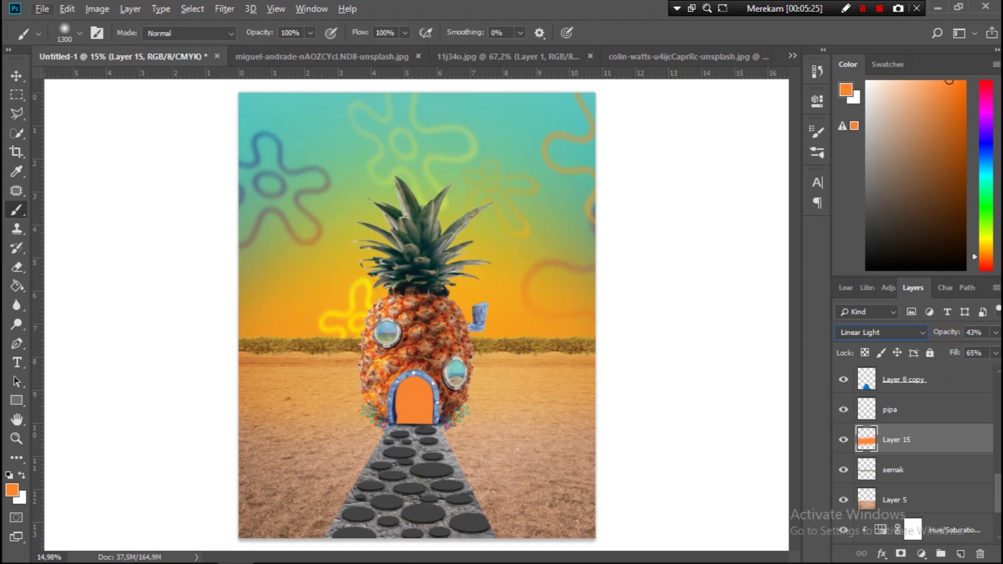
{"action": "scroll", "coordinate": [944, 449], "scroll_direction": "up", "scroll_amount": 2}
{"action": "scroll", "coordinate": [944, 448], "scroll_direction": "down", "scroll_amount": 3}
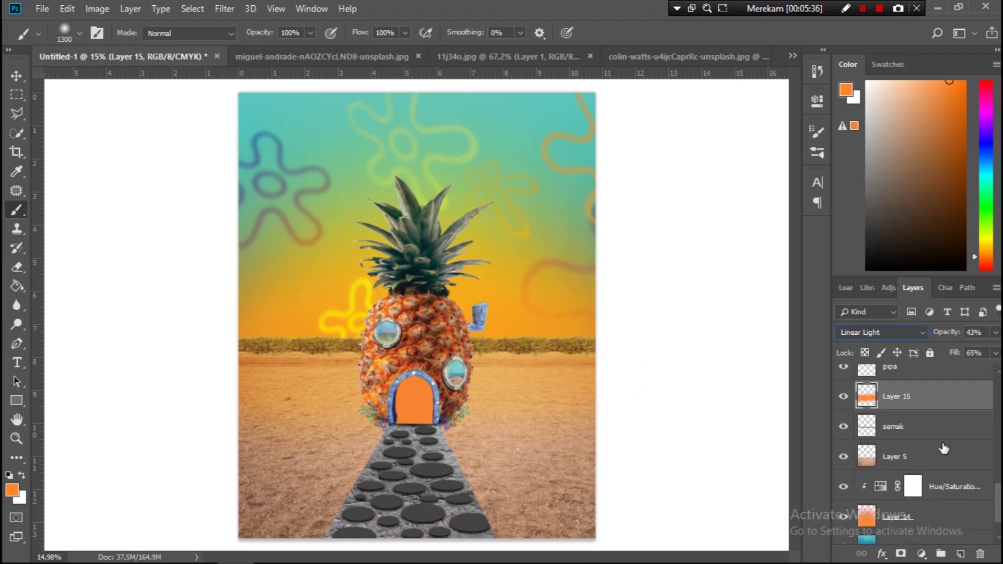
- Free Transform Layer 14 to pull the sky glow's top edge down
{"action": "left_click", "coordinate": [930, 517]}
{"action": "left_click", "coordinate": [17, 76]}
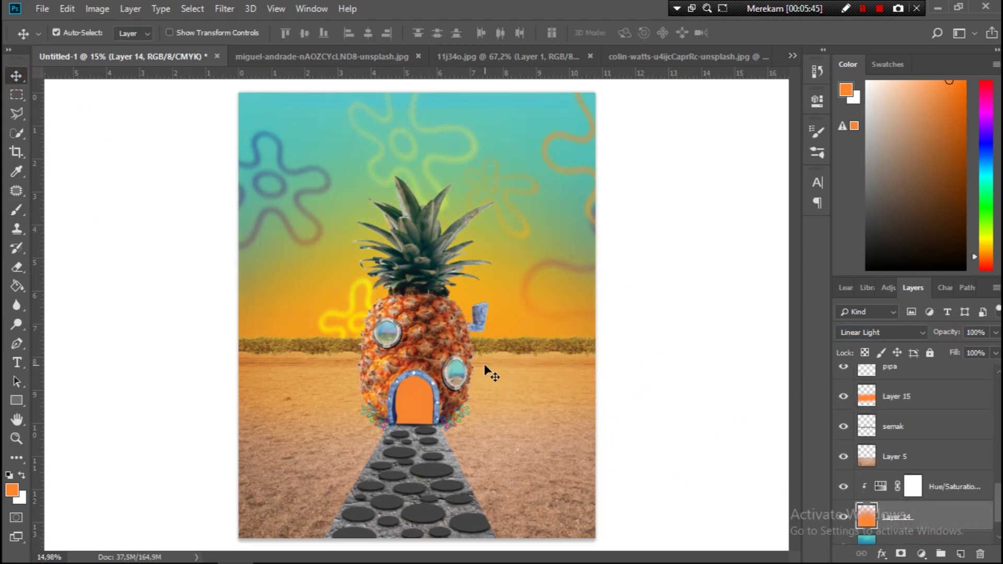
{"action": "key", "text": "ctrl+t"}
{"action": "left_click_drag", "start_coordinate": [554, 137], "coordinate": [554, 149]}
{"action": "left_click", "coordinate": [667, 31]}
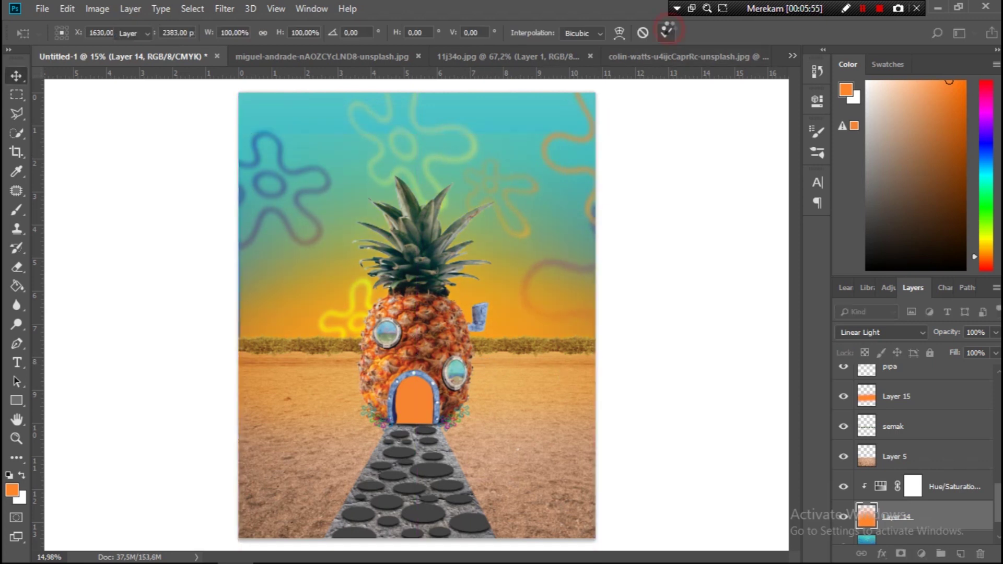
{"action": "scroll", "coordinate": [347, 345], "scroll_direction": "up", "scroll_amount": 2}
{"action": "scroll", "coordinate": [428, 336], "scroll_direction": "down", "scroll_amount": 3}
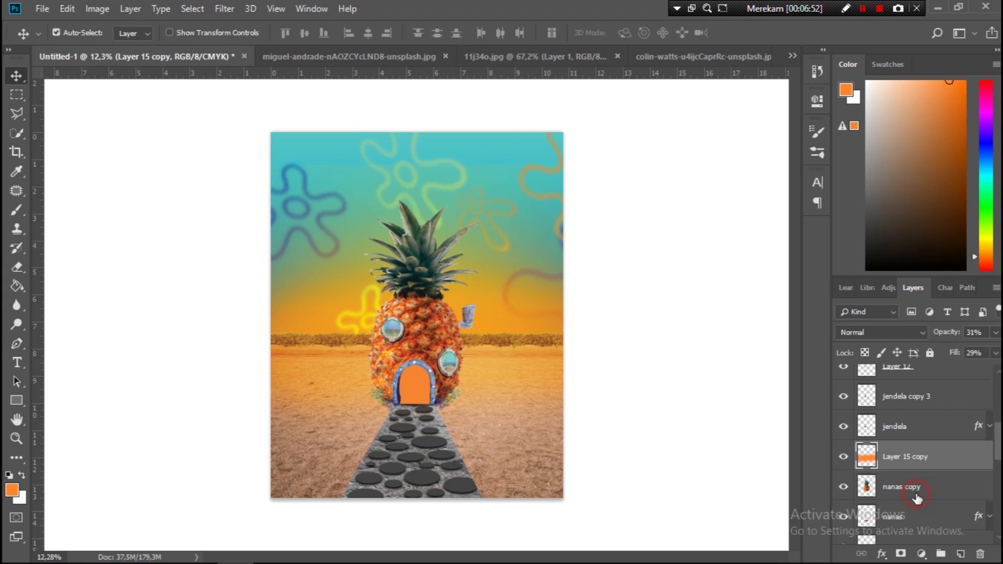
- Add a clipped Brightness/Contrast adjustment (Brightness -21, Contrast 31) to nanas copy
{"action": "left_click", "coordinate": [916, 494]}
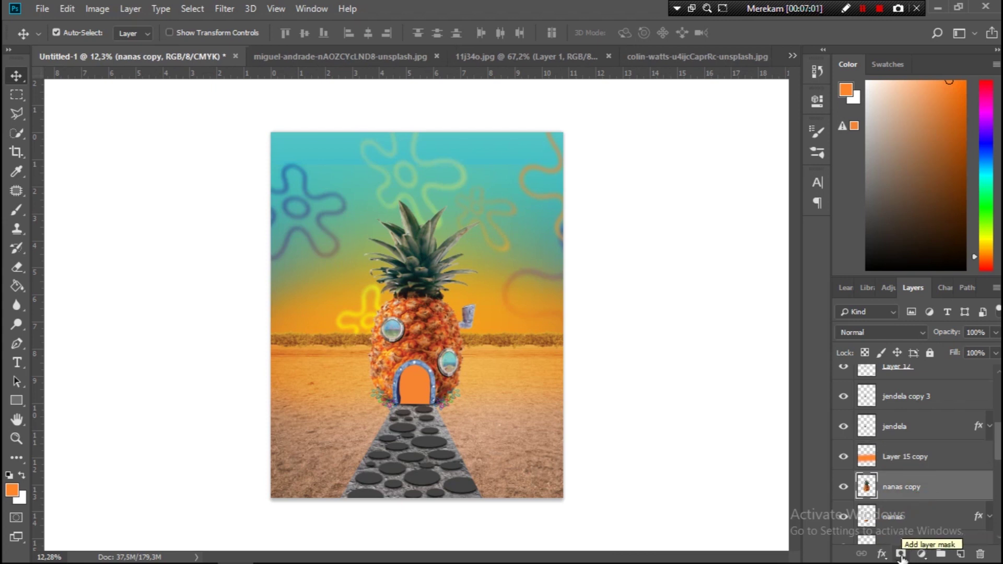
{"action": "left_click", "coordinate": [922, 554]}
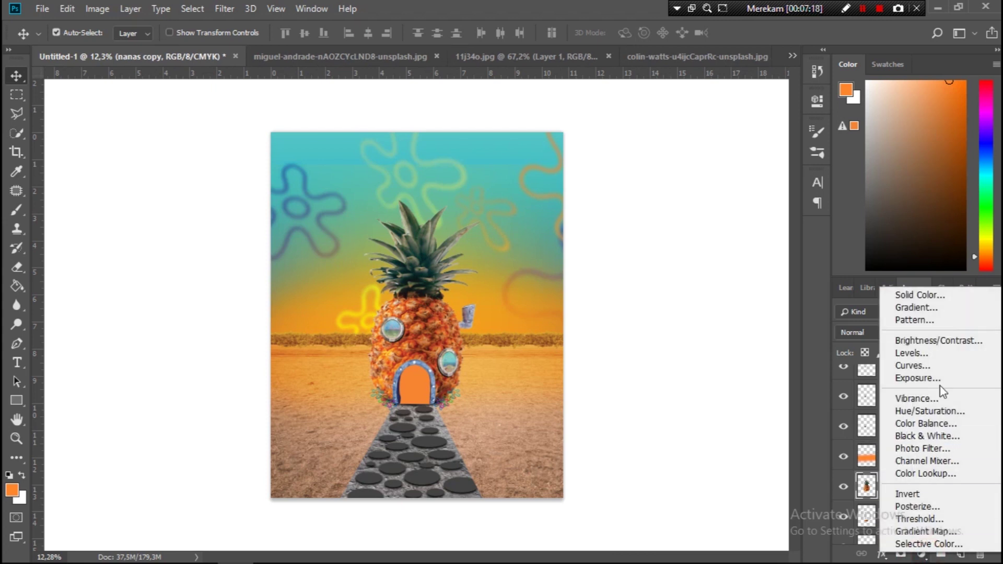
{"action": "left_click", "coordinate": [941, 339]}
{"action": "left_click", "coordinate": [691, 343]}
{"action": "left_click_drag", "start_coordinate": [692, 182], "coordinate": [685, 184]}
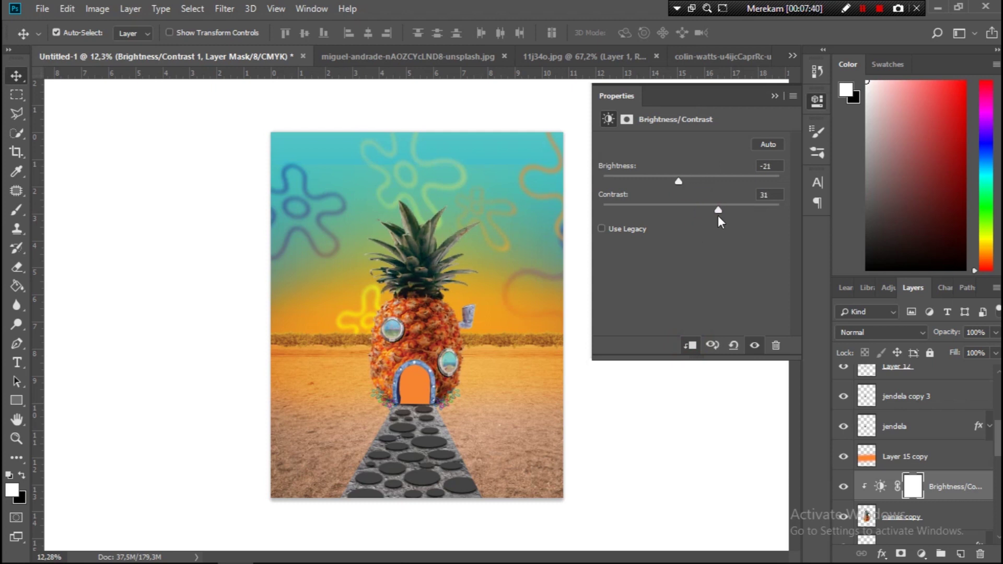
{"action": "left_click", "coordinate": [823, 108]}
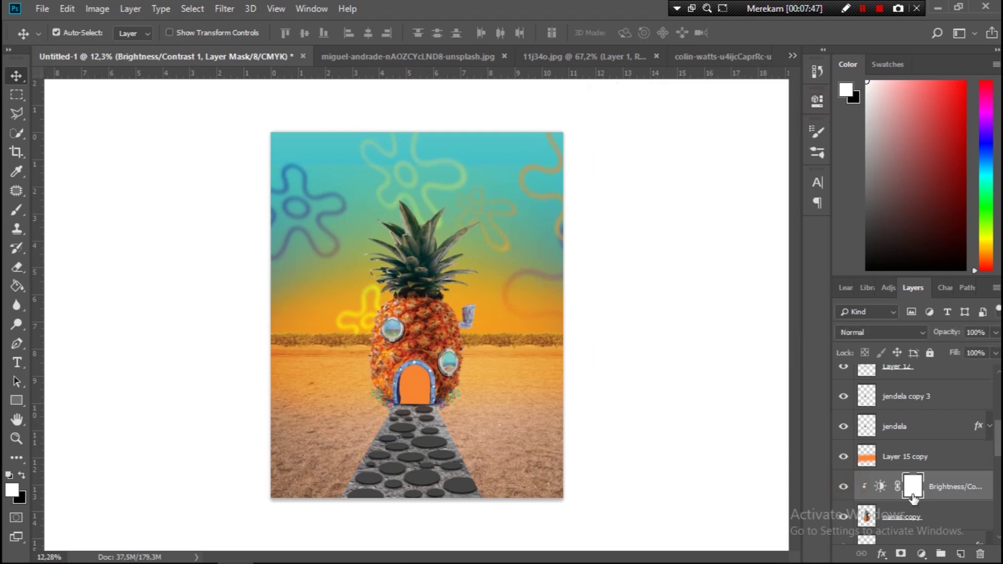
- Paint black with a small brush on the adjustment mask near the door
{"action": "left_click", "coordinate": [17, 211]}
{"action": "key", "text": "x"}
{"action": "right_click", "coordinate": [488, 283]}
{"action": "key", "text": "Escape"}
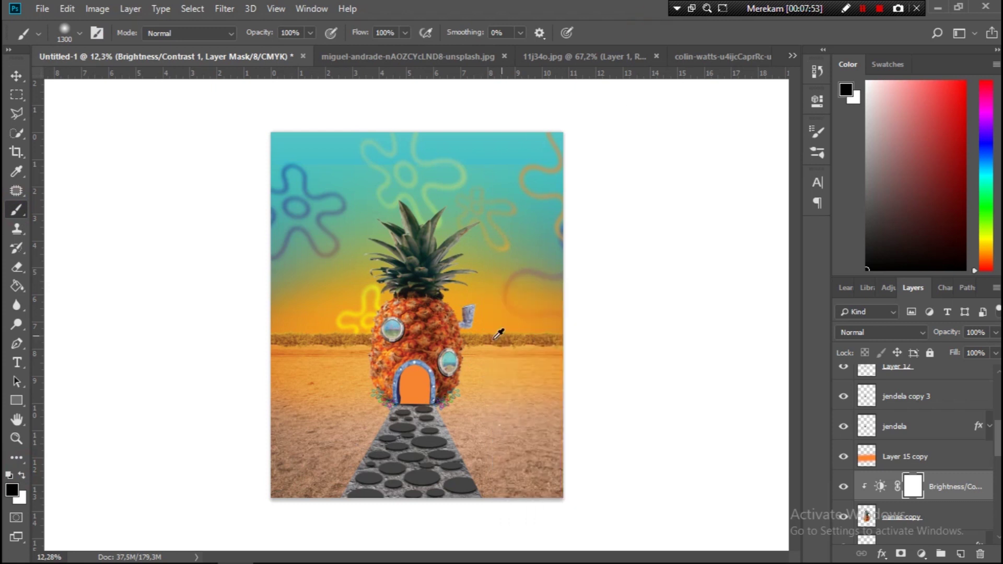
{"action": "scroll", "coordinate": [464, 296], "scroll_direction": "up", "scroll_amount": 3}
{"action": "key", "text": "bracketleft"}
{"action": "key", "text": "bracketleft"}
{"action": "key", "text": "bracketleft"}
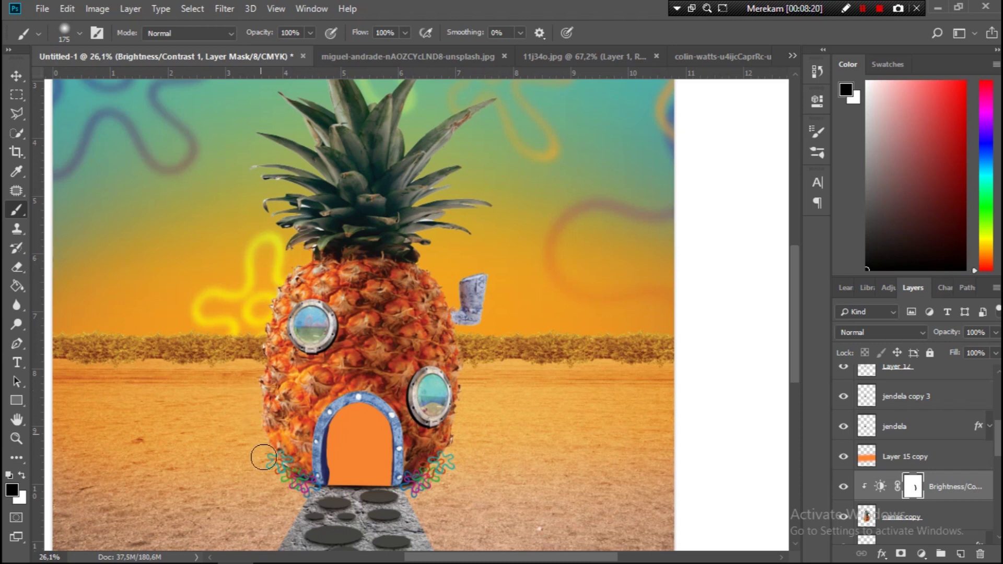
- Compare the pineapple before and after, then add a Vibrance adjustment
{"action": "left_click", "coordinate": [845, 487]}
{"action": "left_click", "coordinate": [845, 487]}
{"action": "left_click", "coordinate": [921, 554]}
{"action": "left_click", "coordinate": [912, 394]}
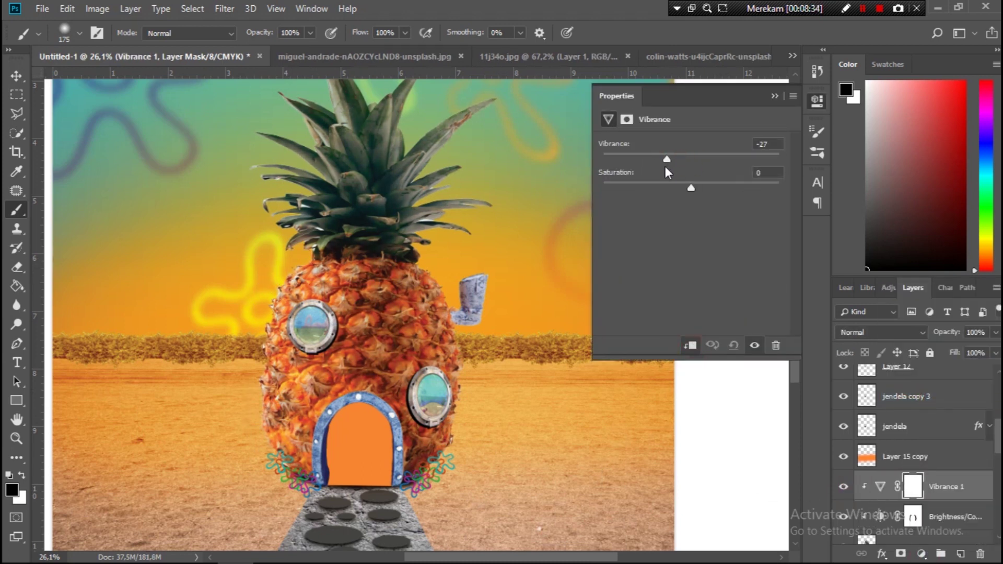
- Replace the vibrance adjustment with an Exposure adjustment clipped to the pineapple, lowering exposure and gamma
{"action": "key", "text": "Delete"}
{"action": "left_click", "coordinate": [922, 554]}
{"action": "left_click", "coordinate": [912, 383]}
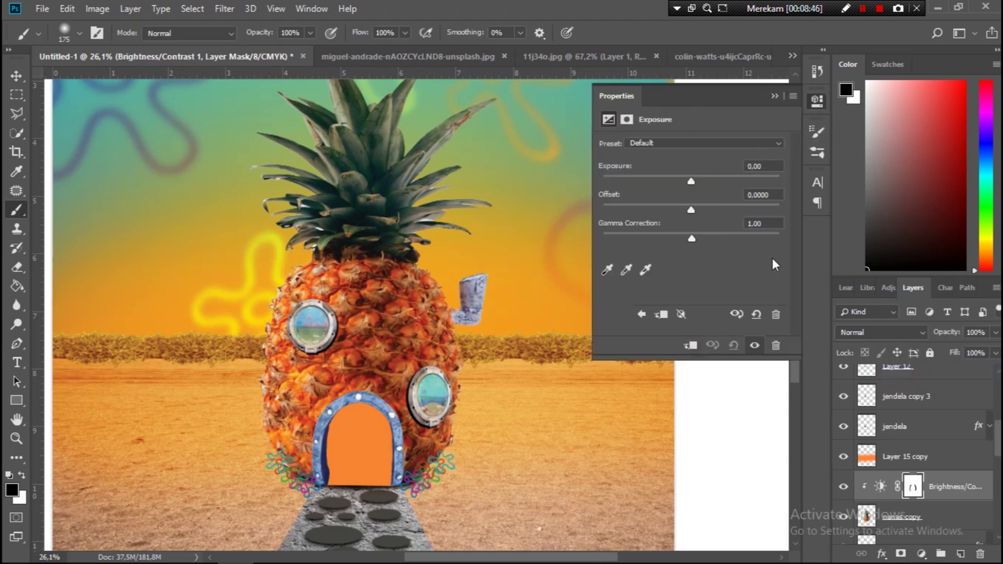
{"action": "left_click_drag", "start_coordinate": [691, 181], "coordinate": [680, 187]}
{"action": "left_click", "coordinate": [691, 345]}
{"action": "left_click_drag", "start_coordinate": [692, 239], "coordinate": [699, 240]}
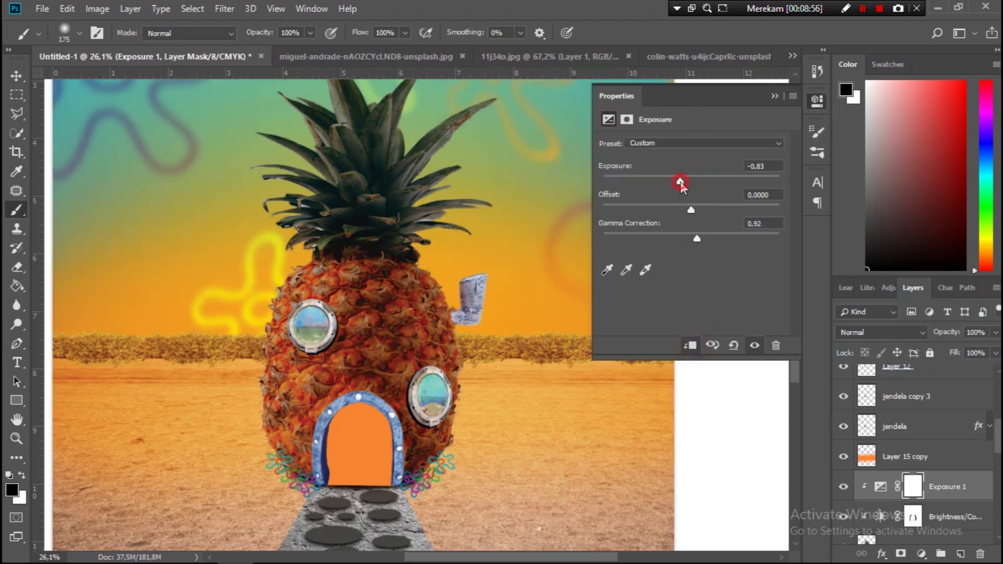
- Compare the pineapple with and without the exposure change and restore brightness around the upper-right leaves
{"action": "left_click", "coordinate": [818, 101]}
{"action": "left_click", "coordinate": [844, 487]}
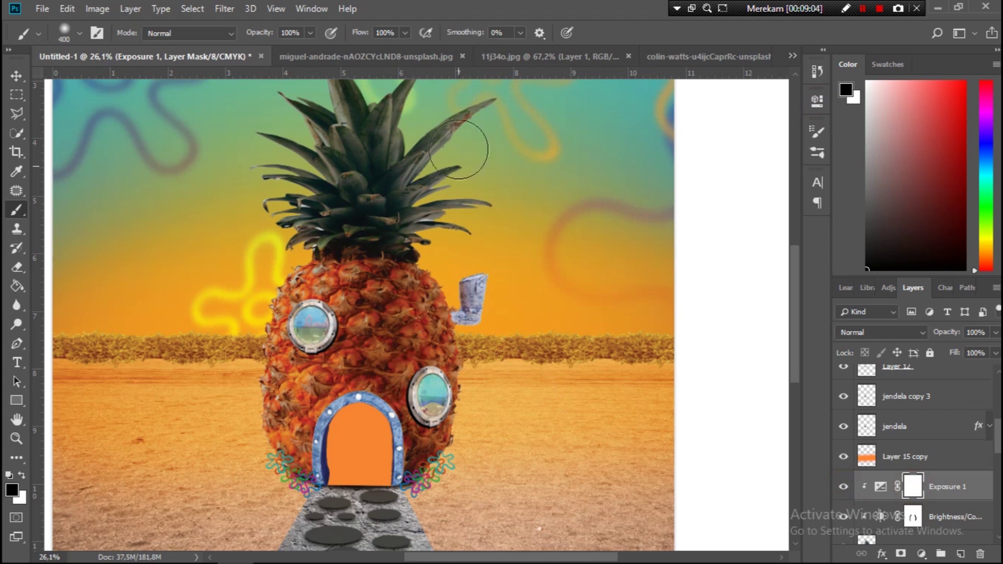
{"action": "left_click_drag", "start_coordinate": [467, 153], "coordinate": [465, 180]}
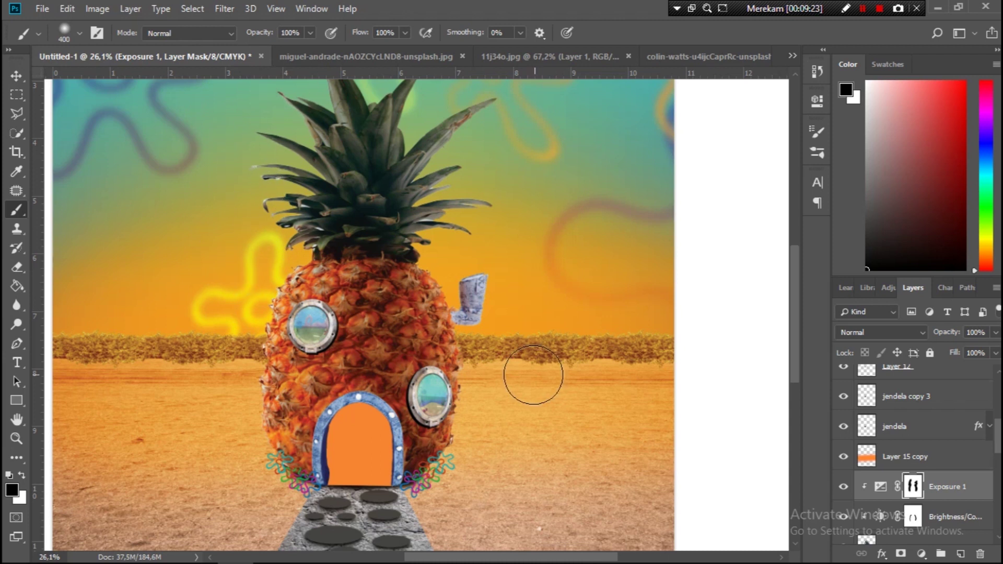
{"action": "scroll", "coordinate": [533, 375], "scroll_direction": "down", "scroll_amount": 3}
{"action": "scroll", "coordinate": [471, 405], "scroll_direction": "up", "scroll_amount": 2}
- Switch to the Eraser with the nanas copy pineapple layer selected
{"action": "left_click", "coordinate": [17, 75]}
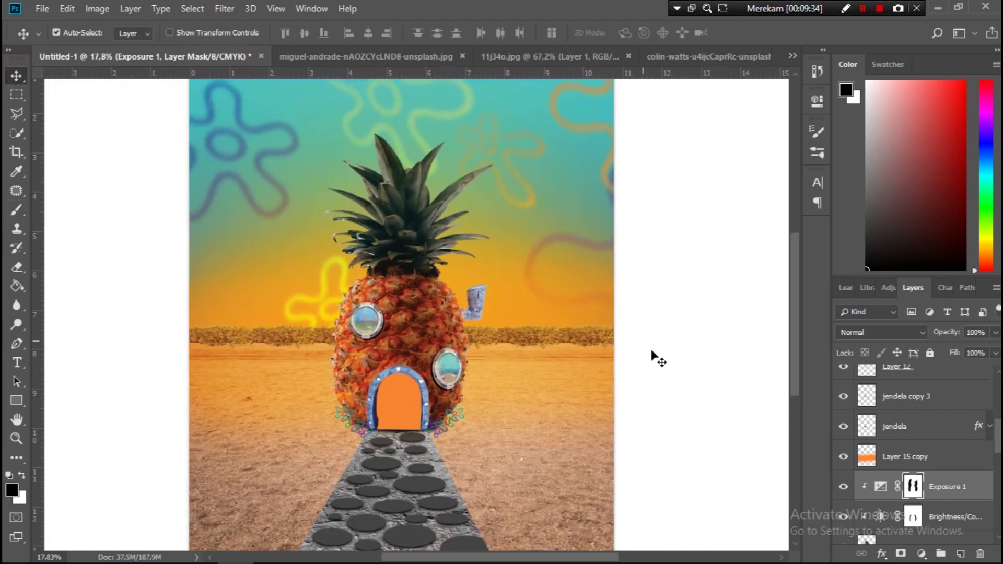
{"action": "scroll", "coordinate": [472, 441], "scroll_direction": "up", "scroll_amount": 3}
{"action": "scroll", "coordinate": [481, 413], "scroll_direction": "up", "scroll_amount": 3}
{"action": "scroll", "coordinate": [478, 384], "scroll_direction": "up", "scroll_amount": 2}
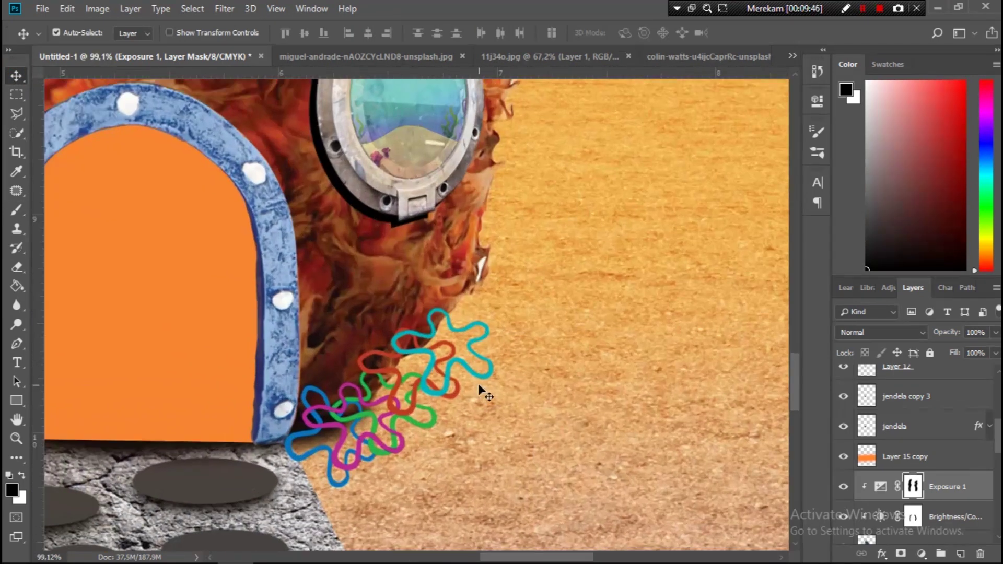
{"action": "left_click", "coordinate": [17, 267]}
{"action": "left_click", "coordinate": [504, 252], "text": "ctrl"}
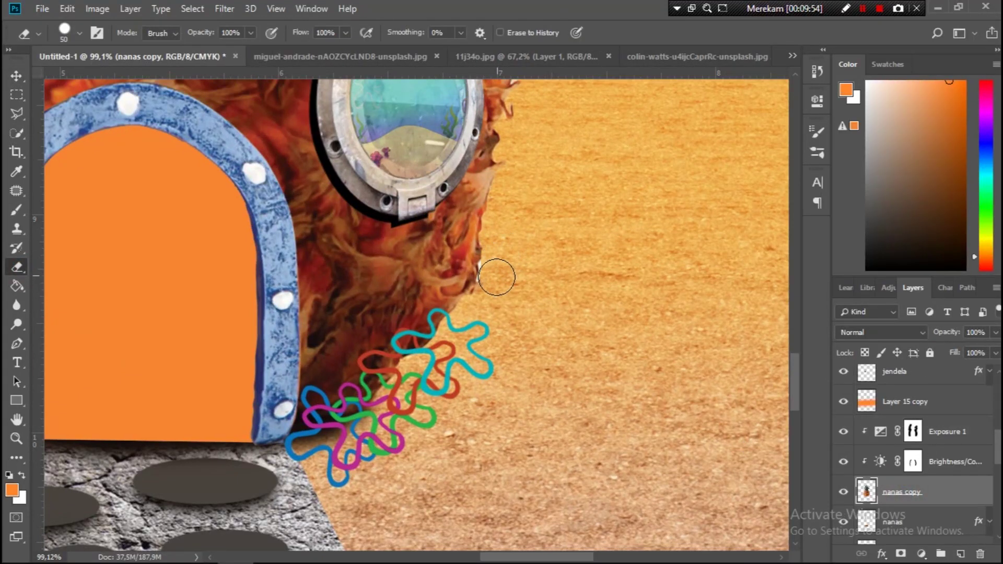
- Expand Group 1's flower decorations and nudge the right-hand flower slightly up
{"action": "scroll", "coordinate": [496, 269], "scroll_direction": "down", "scroll_amount": 1}
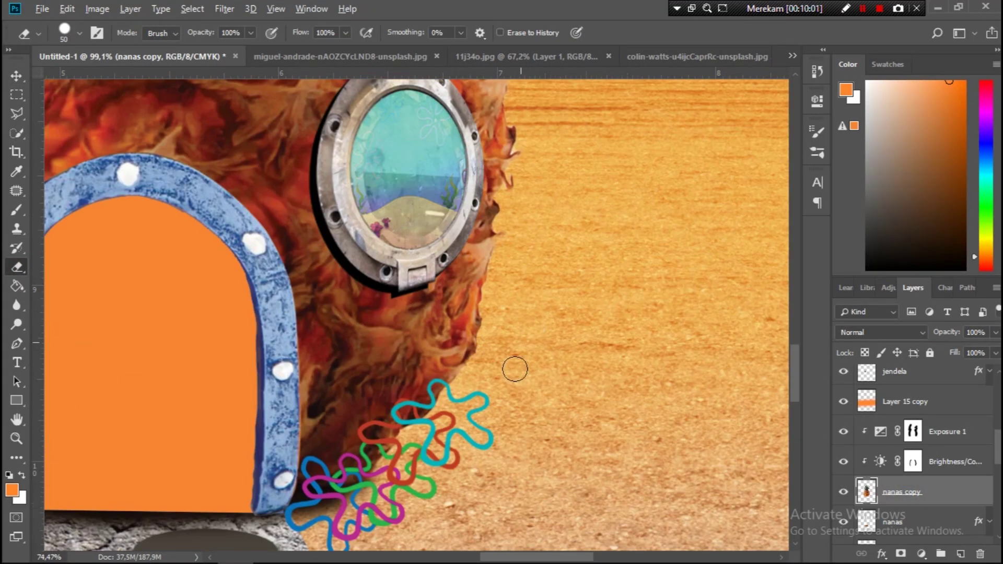
{"action": "scroll", "coordinate": [516, 364], "scroll_direction": "down", "scroll_amount": 3}
{"action": "scroll", "coordinate": [515, 365], "scroll_direction": "down", "scroll_amount": 1}
{"action": "scroll", "coordinate": [445, 421], "scroll_direction": "up", "scroll_amount": 3}
{"action": "scroll", "coordinate": [445, 422], "scroll_direction": "up", "scroll_amount": 2}
{"action": "key", "text": "v"}
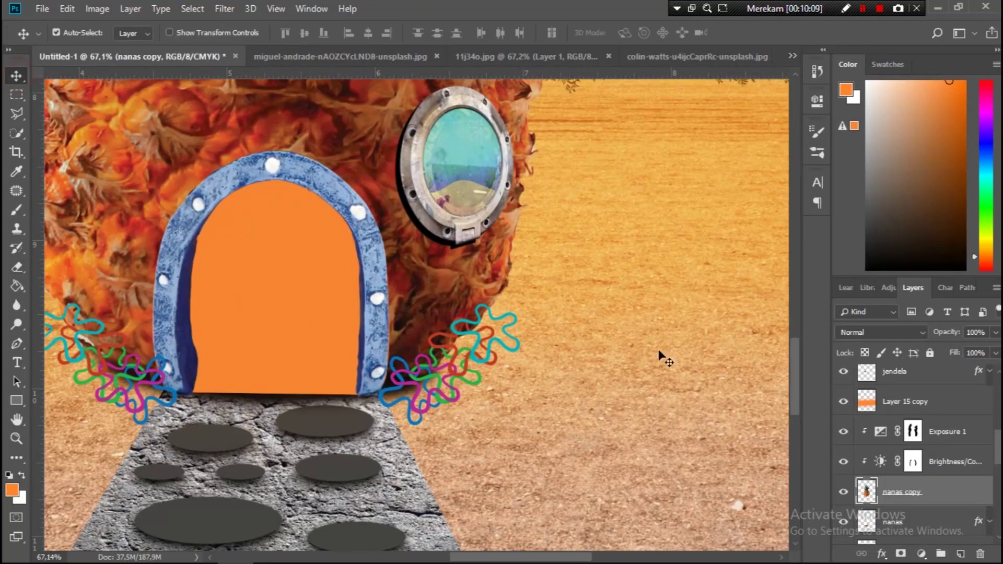
{"action": "scroll", "coordinate": [920, 428], "scroll_direction": "up", "scroll_amount": 3}
{"action": "scroll", "coordinate": [925, 408], "scroll_direction": "up", "scroll_amount": 3}
{"action": "left_click", "coordinate": [928, 396]}
{"action": "left_click", "coordinate": [860, 392]}
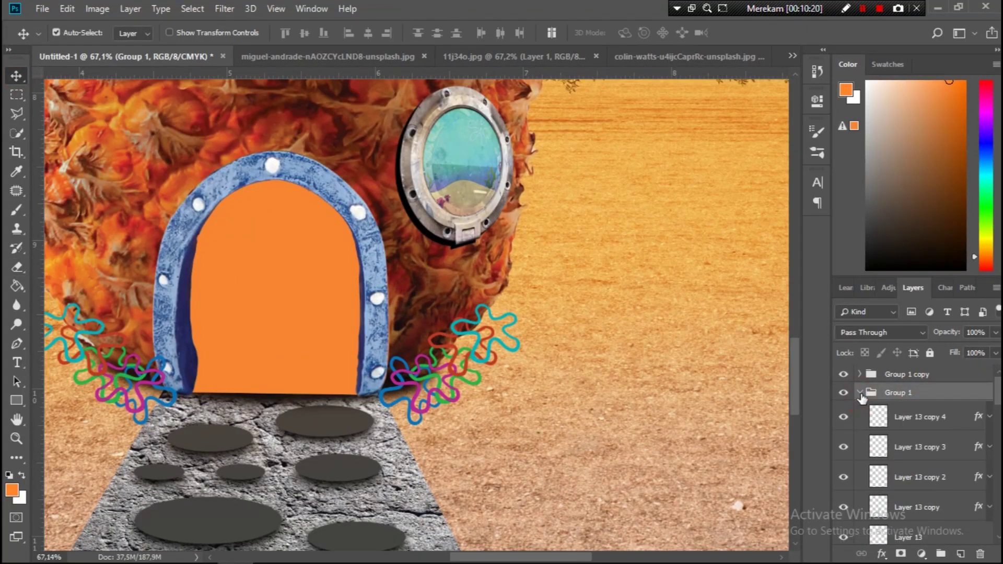
{"action": "left_click", "coordinate": [923, 418]}
{"action": "key", "text": "Up"}
{"action": "key", "text": "Up"}
{"action": "key", "text": "Up"}
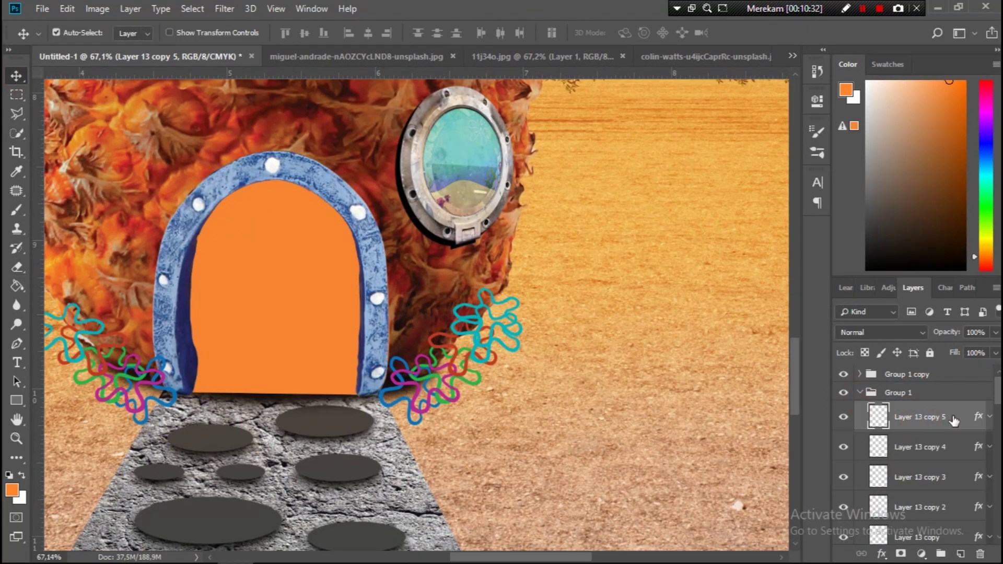
- Change the flower layer's Color Overlay to light green and fit the whole document on screen
{"action": "double_click", "coordinate": [967, 417]}
{"action": "left_click", "coordinate": [531, 264]}
{"action": "left_click", "coordinate": [729, 108]}
{"action": "left_click_drag", "start_coordinate": [818, 225], "coordinate": [819, 238]}
{"action": "left_click", "coordinate": [634, 134]}
{"action": "left_click", "coordinate": [679, 121]}
{"action": "left_click", "coordinate": [949, 103]}
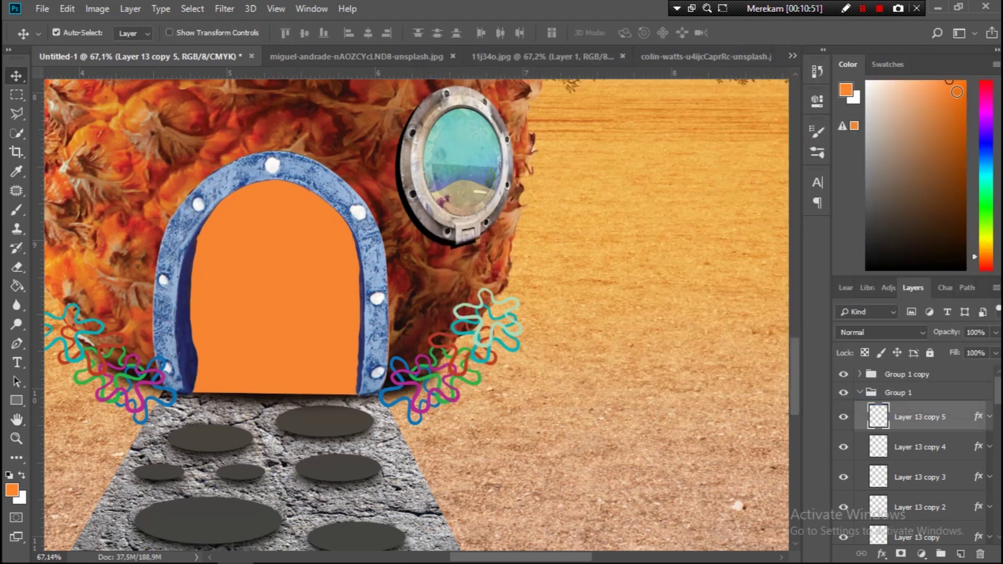
{"action": "key", "text": "ctrl+0"}
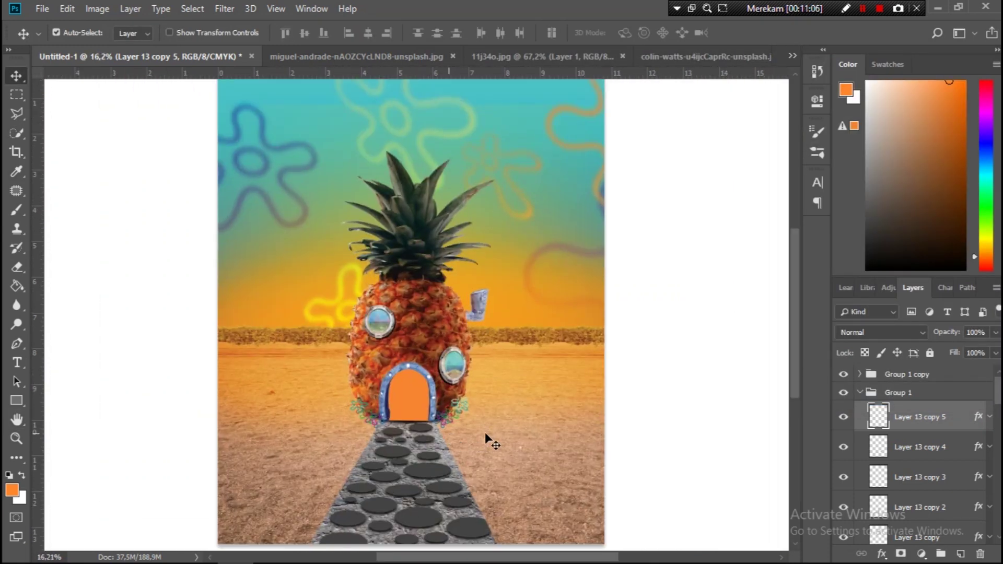
- Collapse Group 1 and select Layer 15
{"action": "left_click", "coordinate": [889, 393]}
{"action": "left_click", "coordinate": [861, 393]}
{"action": "scroll", "coordinate": [920, 460], "scroll_direction": "down", "scroll_amount": 3}
{"action": "left_click", "coordinate": [926, 501]}
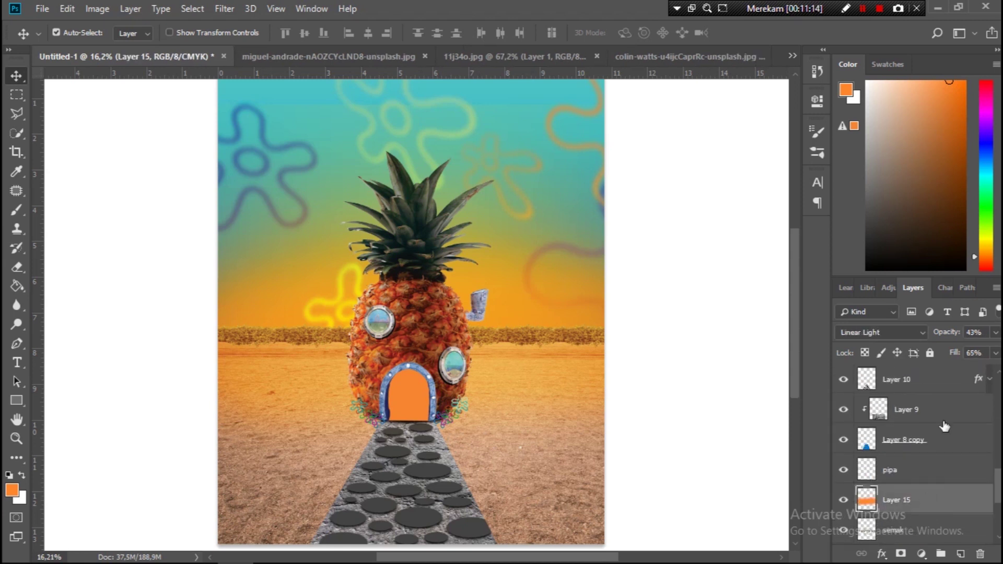
- Review Exposure 1 by toggling its visibility on and off and reopening its settings
{"action": "key", "text": "alt+bracketleft"}
{"action": "key", "text": "alt+bracketleft"}
{"action": "key", "text": "alt+bracketleft"}
{"action": "key", "text": "alt+bracketleft"}
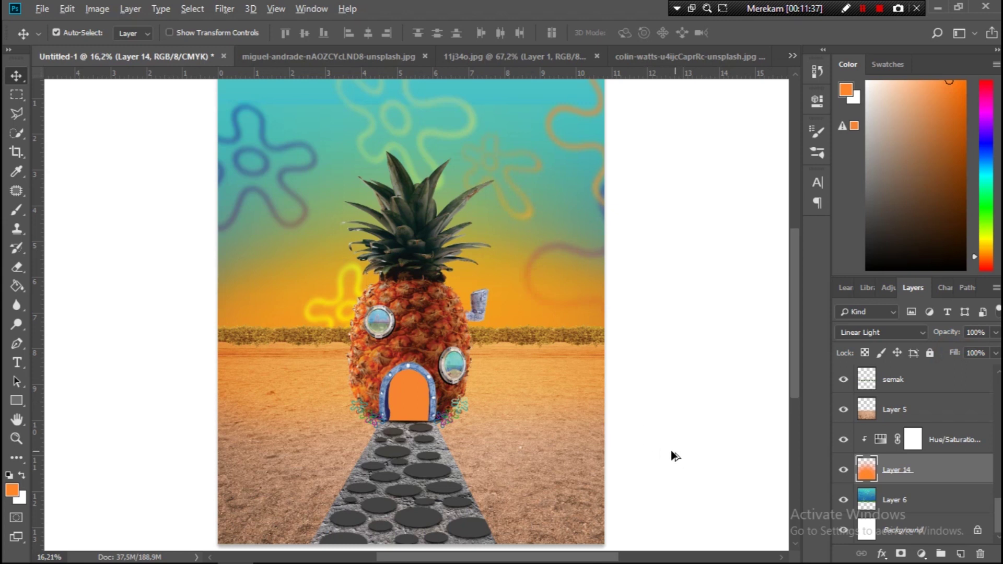
{"action": "scroll", "coordinate": [455, 425], "scroll_direction": "up", "scroll_amount": 2}
{"action": "scroll", "coordinate": [914, 460], "scroll_direction": "up", "scroll_amount": 5}
{"action": "left_click", "coordinate": [844, 482]}
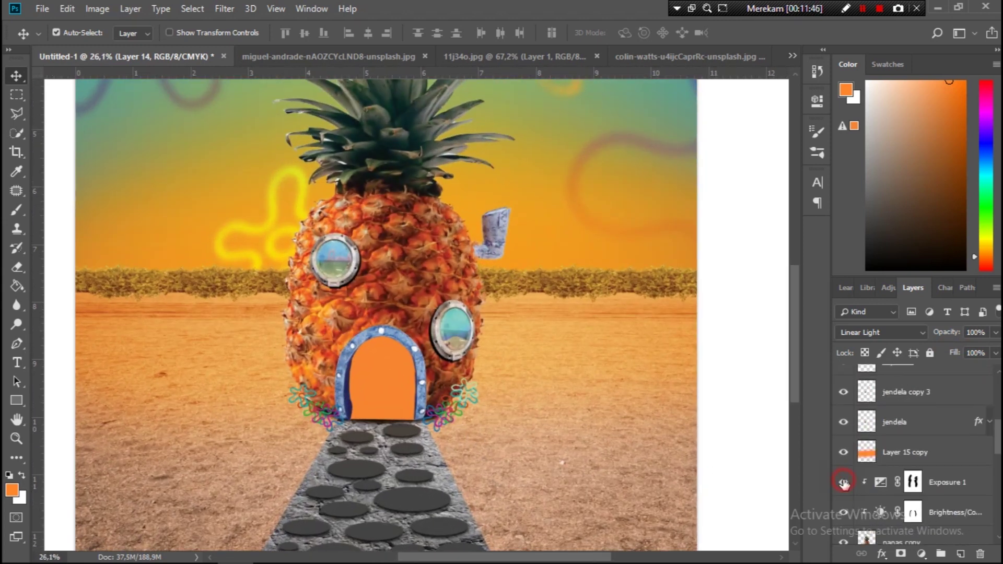
{"action": "left_click", "coordinate": [844, 482]}
{"action": "double_click", "coordinate": [913, 481]}
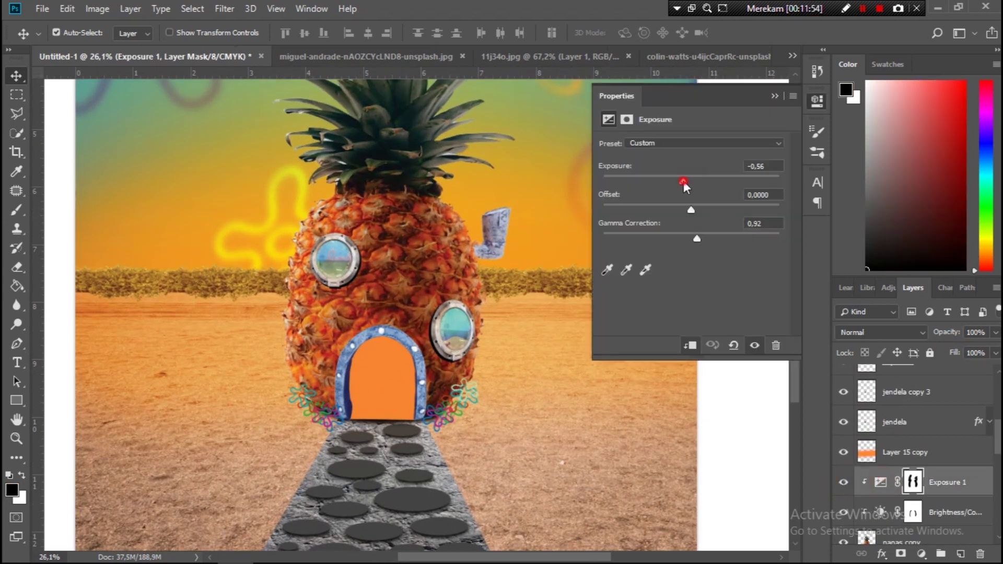
{"action": "left_click", "coordinate": [844, 482]}
{"action": "left_click", "coordinate": [844, 482]}
{"action": "scroll", "coordinate": [486, 389], "scroll_direction": "down", "scroll_amount": 3}
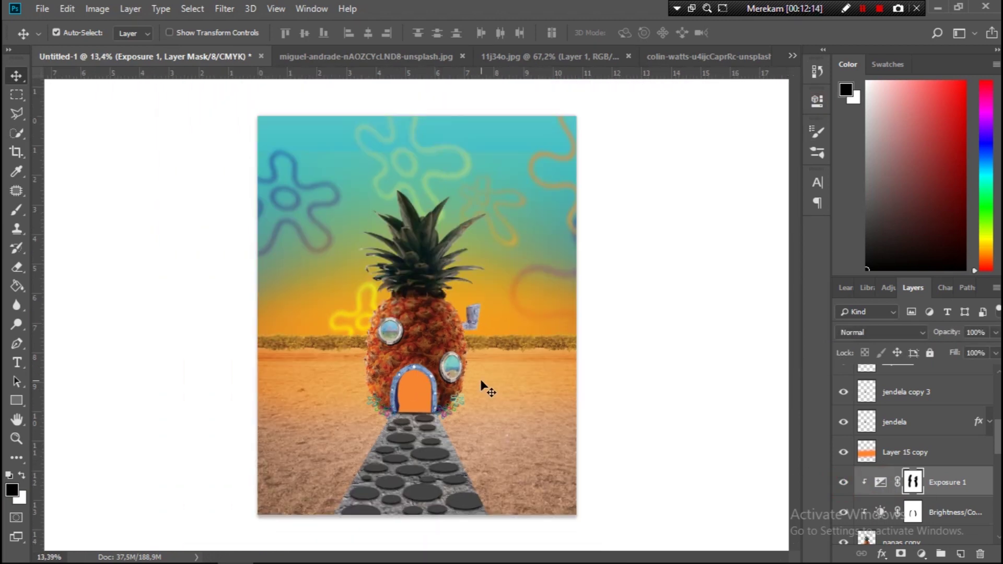
- Add a Curves adjustment above Brightness/Contrast with the midpoint raised to brighten
{"action": "left_click", "coordinate": [913, 513]}
{"action": "left_click", "coordinate": [922, 554]}
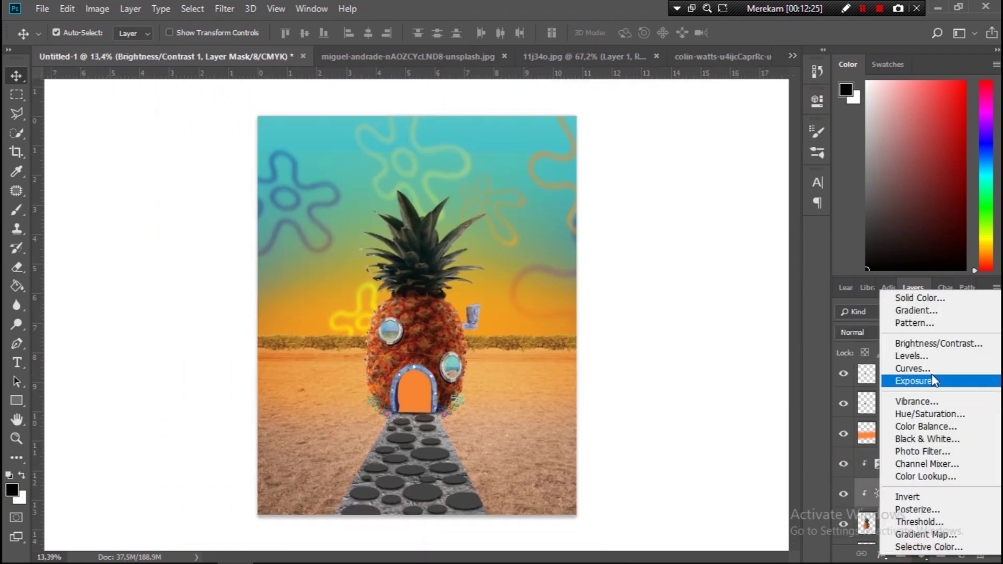
{"action": "left_click", "coordinate": [932, 361]}
{"action": "left_click_drag", "start_coordinate": [697, 258], "coordinate": [697, 241]}
{"action": "left_click", "coordinate": [817, 101]}
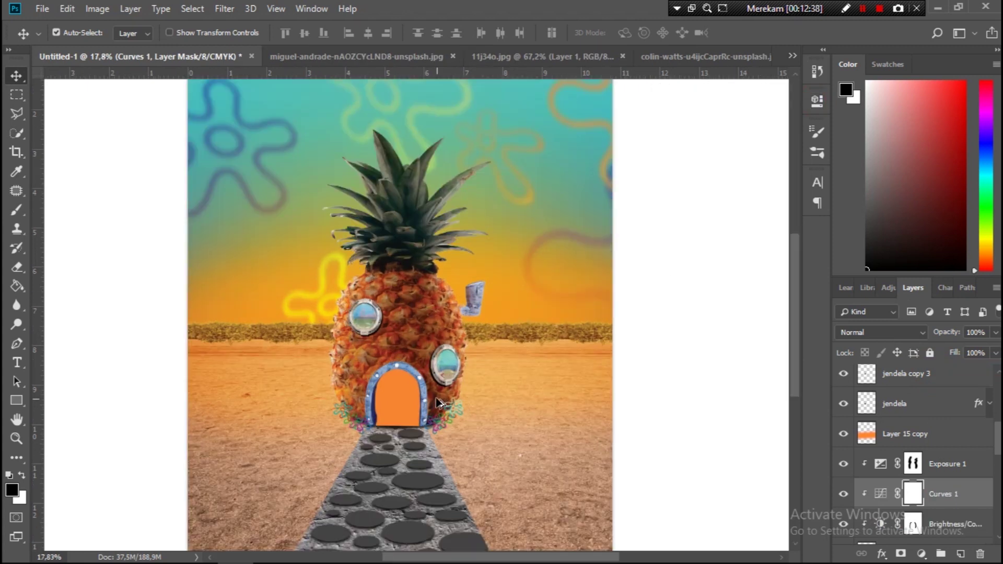
- Group the window layers from wp2636472 down to jendela into a folder named 'jendela'
{"action": "scroll", "coordinate": [449, 366], "scroll_direction": "up", "scroll_amount": 5}
{"action": "left_click", "coordinate": [293, 248]}
{"action": "scroll", "coordinate": [902, 473], "scroll_direction": "up", "scroll_amount": 1}
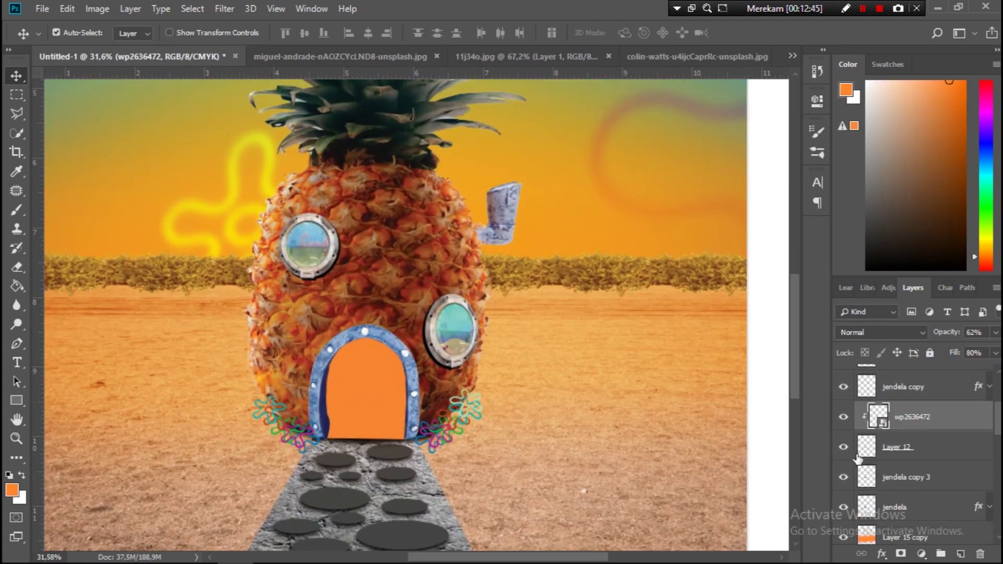
{"action": "scroll", "coordinate": [903, 473], "scroll_direction": "down", "scroll_amount": 1}
{"action": "left_click", "coordinate": [894, 491]}
{"action": "left_click", "coordinate": [936, 405], "text": "shift"}
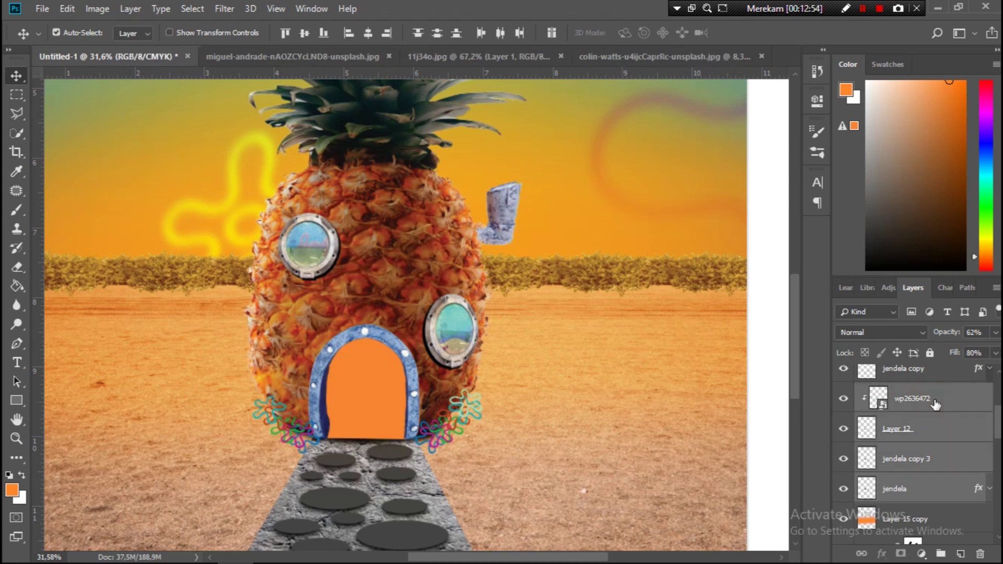
{"action": "left_click_drag", "start_coordinate": [936, 405], "coordinate": [941, 551]}
{"action": "type", "text": "jendela"}
{"action": "key", "text": "Return"}
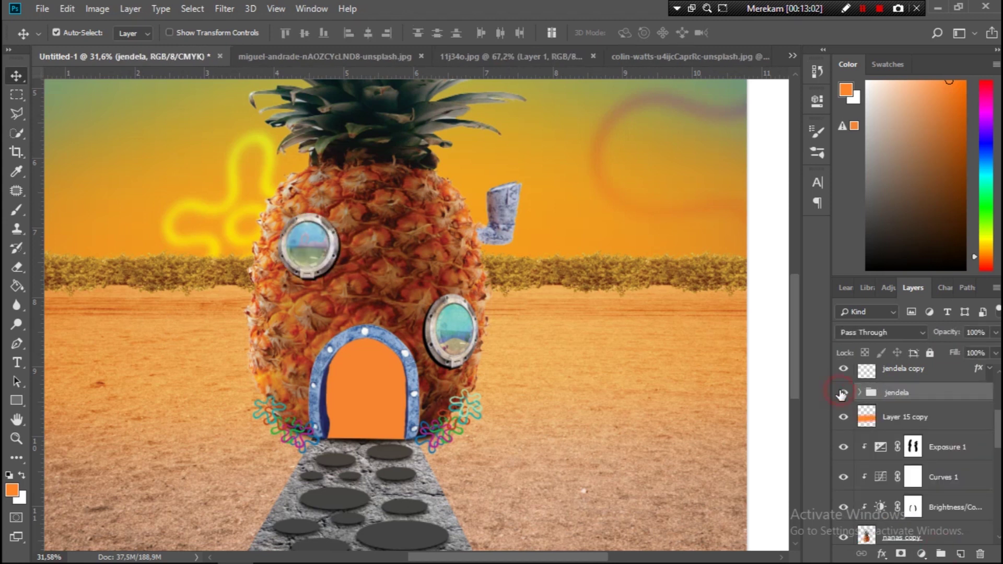
- Add an Exposure adjustment clipped to the jendela window folder, lowering exposure to darken the windows
{"action": "left_click", "coordinate": [898, 384]}
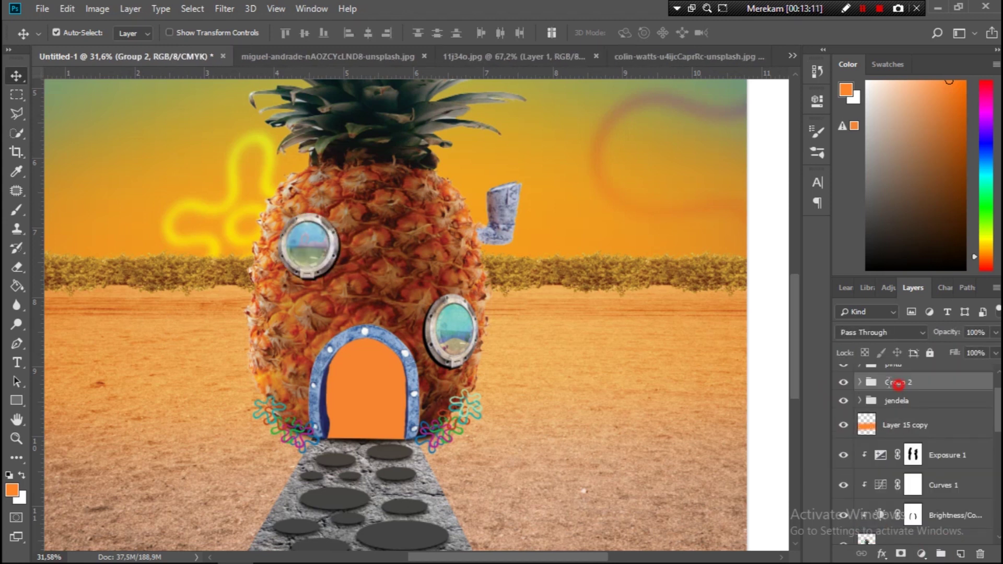
{"action": "left_click", "coordinate": [897, 401]}
{"action": "left_click", "coordinate": [922, 554]}
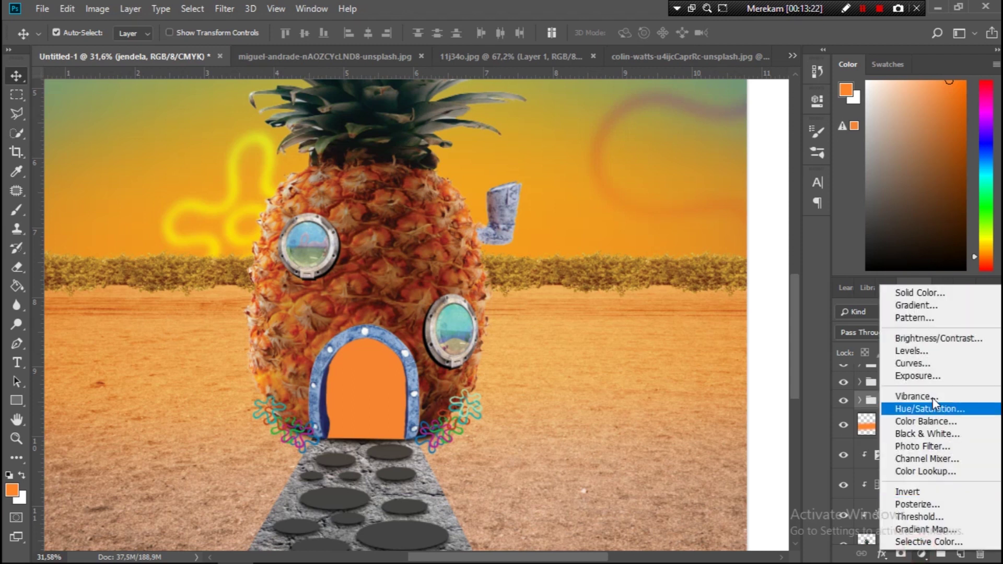
{"action": "left_click", "coordinate": [904, 387]}
{"action": "left_click_drag", "start_coordinate": [687, 181], "coordinate": [680, 181]}
{"action": "key", "text": "ctrl+alt+g"}
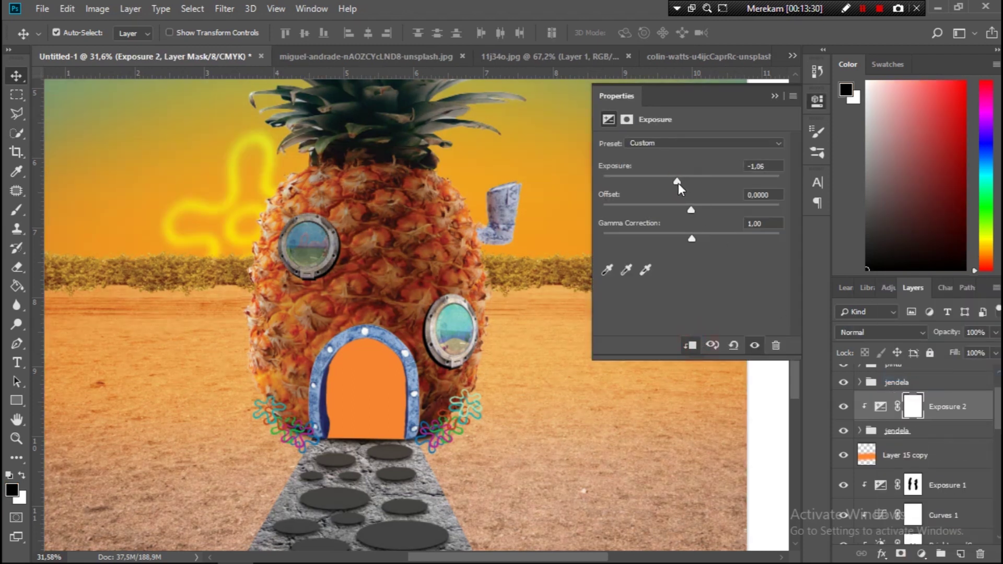
- Add Exposure 3 clipped to the upper jendela folder at about -0,89 exposure and 1,02 gamma
{"action": "scroll", "coordinate": [914, 444], "scroll_direction": "up", "scroll_amount": 1}
{"action": "left_click", "coordinate": [897, 419]}
{"action": "left_click", "coordinate": [922, 554]}
{"action": "left_click", "coordinate": [868, 376]}
{"action": "left_click_drag", "start_coordinate": [691, 180], "coordinate": [680, 181]}
{"action": "left_click", "coordinate": [690, 346]}
{"action": "left_click_drag", "start_coordinate": [692, 238], "coordinate": [690, 239]}
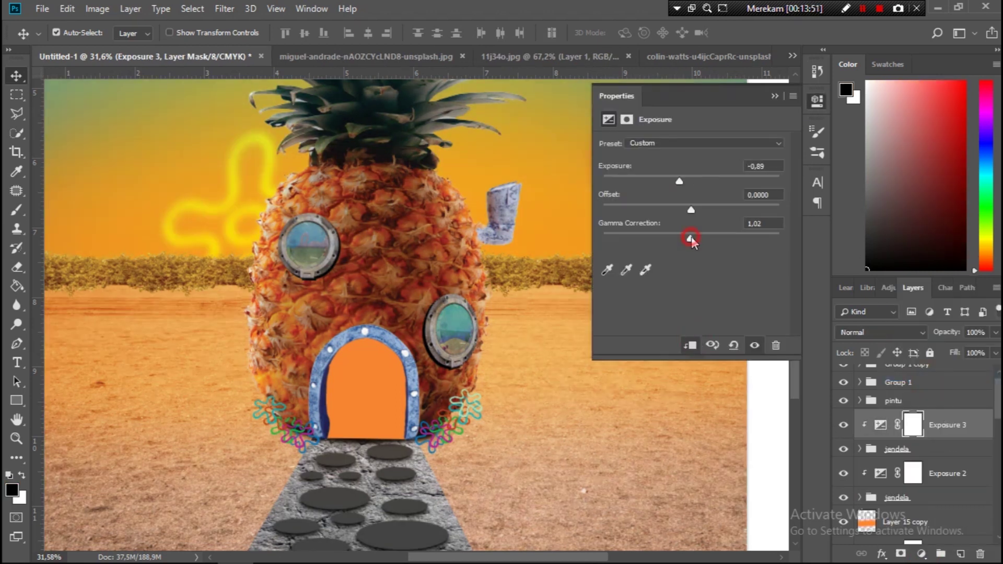
{"action": "left_click", "coordinate": [816, 100]}
- Brush out the darkening beside the lower window on the Exposure masks
{"action": "key", "text": "b"}
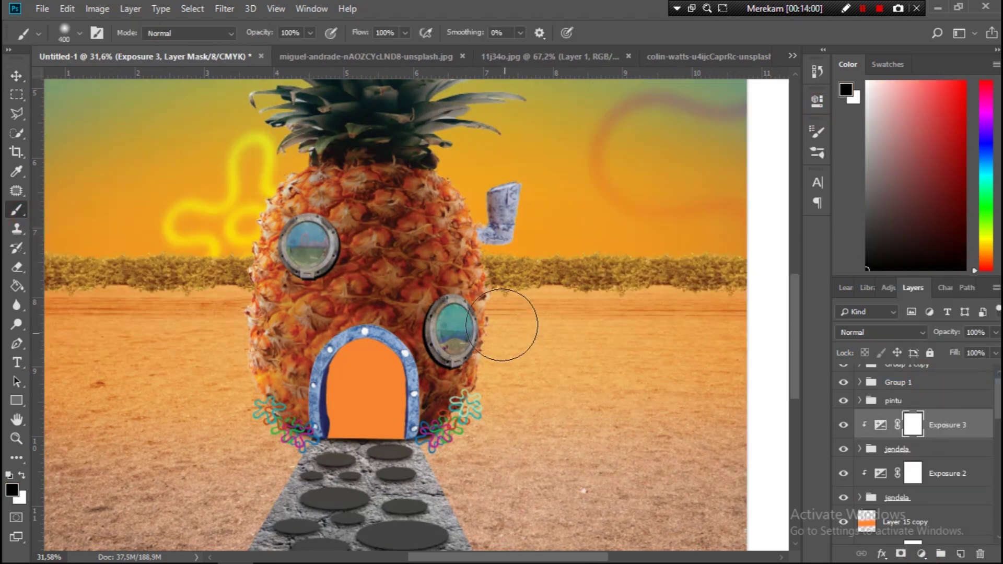
{"action": "left_click", "coordinate": [510, 353]}
{"action": "left_click", "coordinate": [941, 473]}
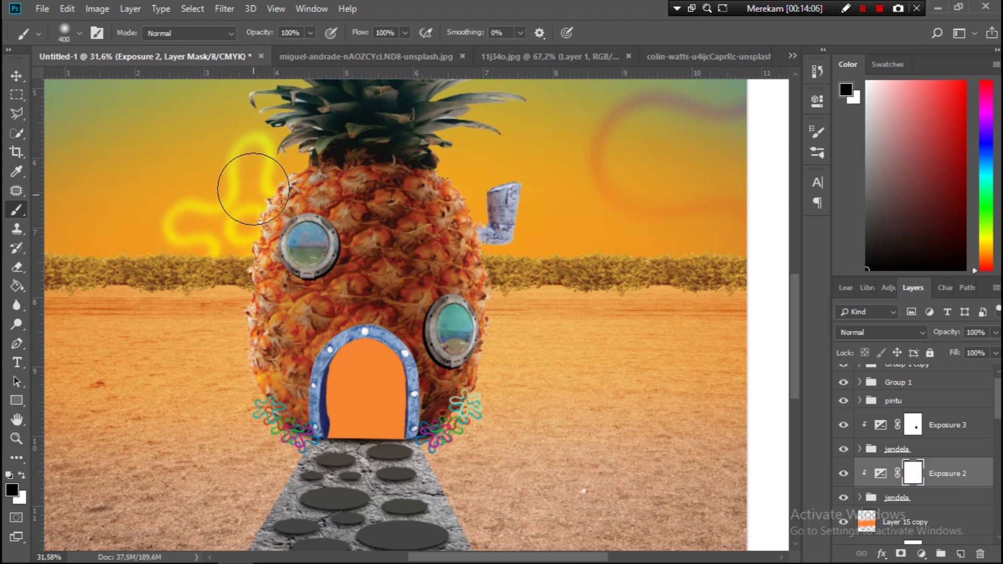
{"action": "scroll", "coordinate": [408, 349], "scroll_direction": "down", "scroll_amount": 3}
{"action": "key", "text": "alt+bracketright"}
{"action": "key", "text": "alt+bracketright"}
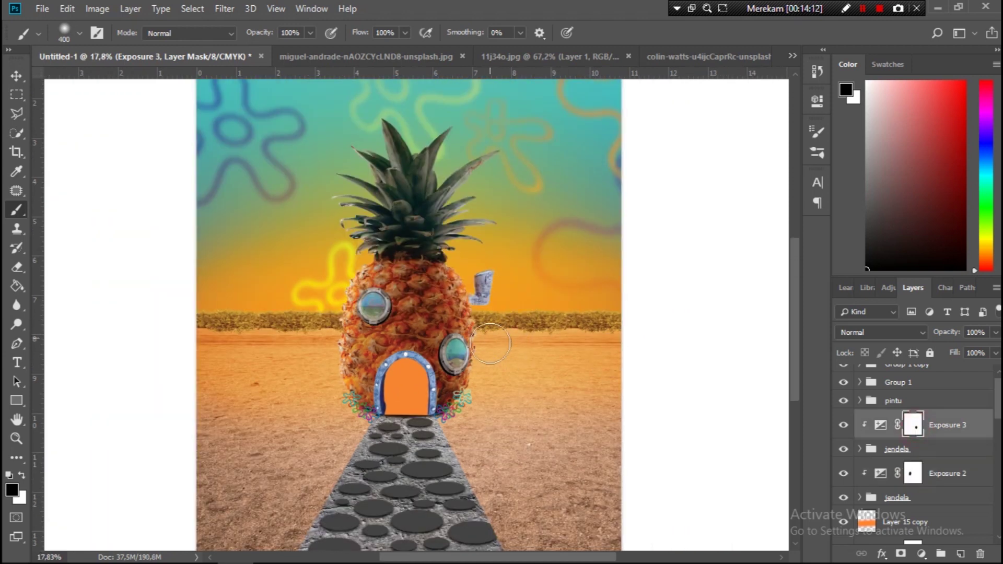
{"action": "scroll", "coordinate": [477, 407], "scroll_direction": "down", "scroll_amount": 1}
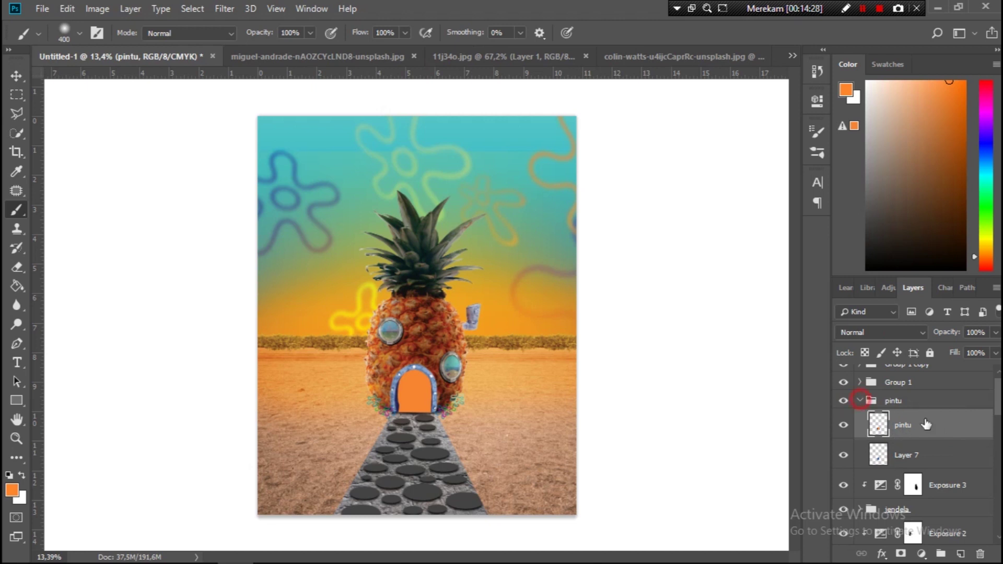
- Collapse the pintu door folder and add an Exposure adjustment darkening the door
{"action": "left_click", "coordinate": [860, 401]}
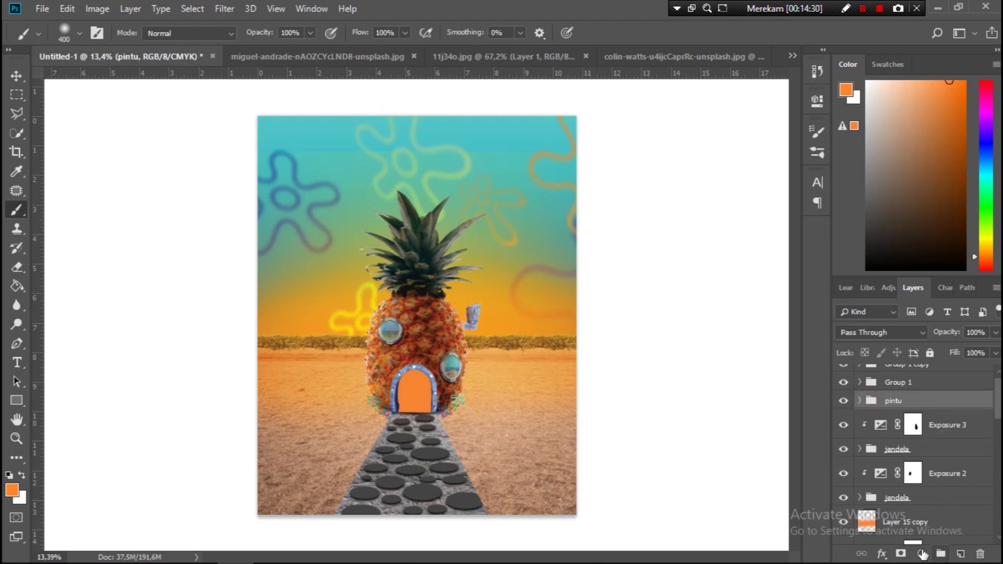
{"action": "left_click", "coordinate": [921, 553]}
{"action": "left_click", "coordinate": [909, 362]}
{"action": "left_click_drag", "start_coordinate": [691, 181], "coordinate": [683, 181]}
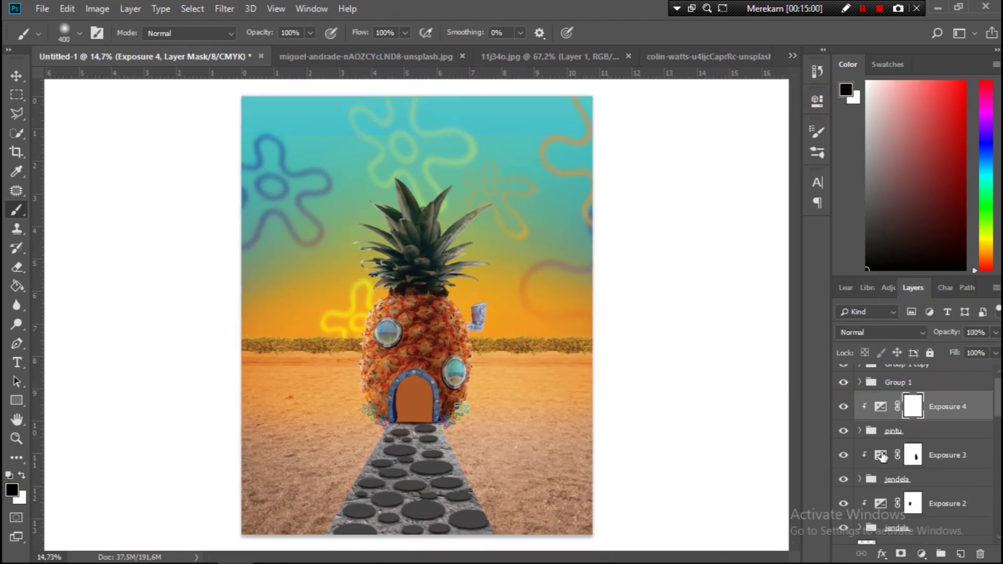
- Convert the semak bushes layer to a smart object and apply a Gaussian Blur to it
{"action": "left_click", "coordinate": [17, 77]}
{"action": "scroll", "coordinate": [914, 455], "scroll_direction": "down", "scroll_amount": 1}
{"action": "right_click", "coordinate": [922, 411]}
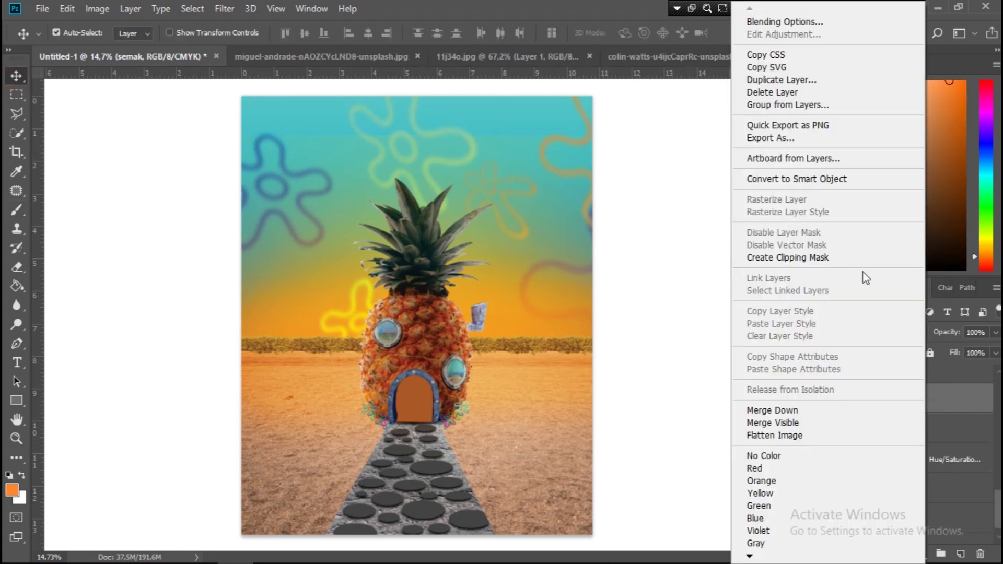
{"action": "left_click", "coordinate": [843, 179]}
{"action": "left_click", "coordinate": [225, 9]}
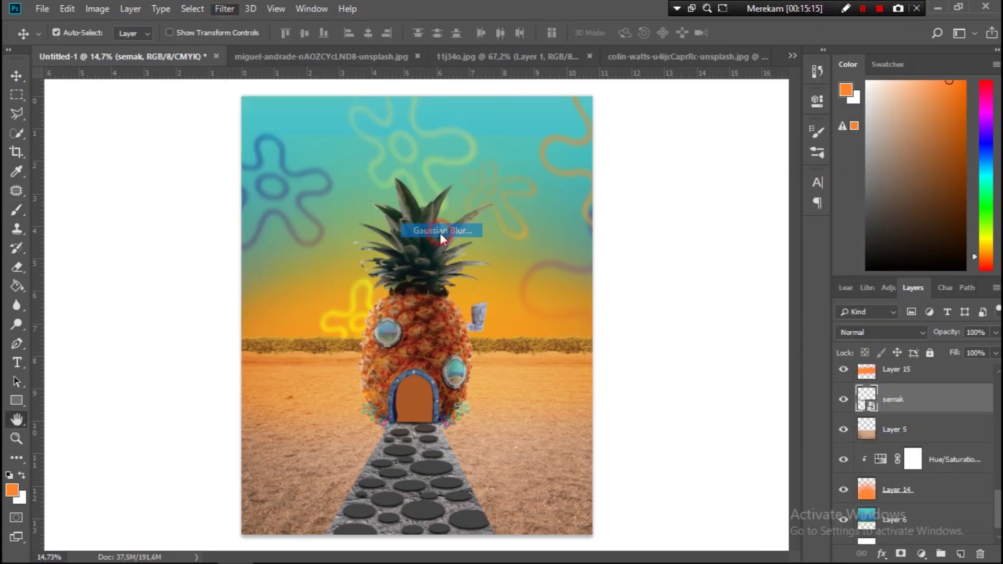
{"action": "left_click_drag", "start_coordinate": [749, 350], "coordinate": [744, 350]}
{"action": "left_click", "coordinate": [909, 152]}
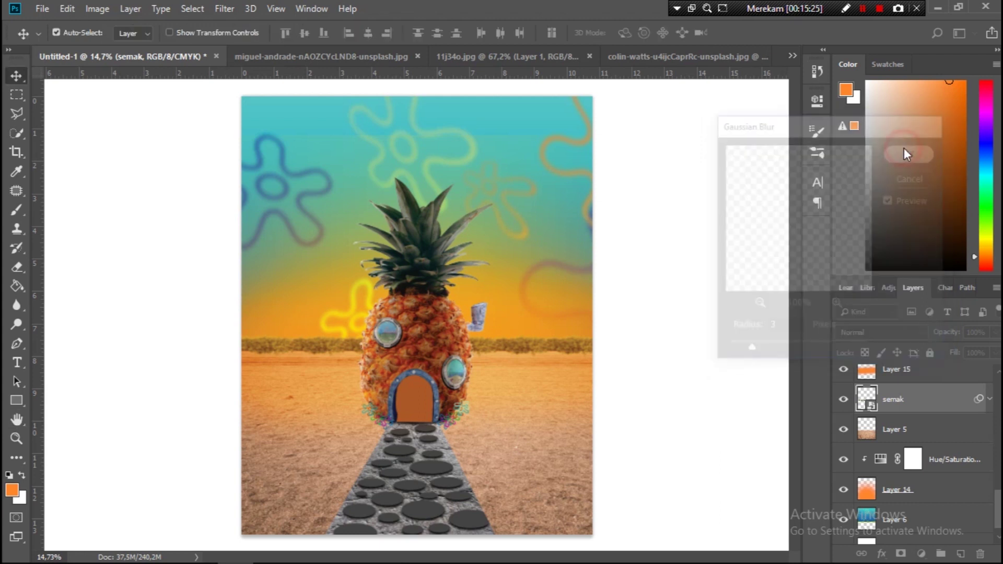
- Select the Curves 1 mask and switch to the Brush to refine it
{"action": "scroll", "coordinate": [493, 334], "scroll_direction": "up", "scroll_amount": 3}
{"action": "scroll", "coordinate": [491, 428], "scroll_direction": "down", "scroll_amount": 2}
{"action": "scroll", "coordinate": [491, 431], "scroll_direction": "down", "scroll_amount": 2}
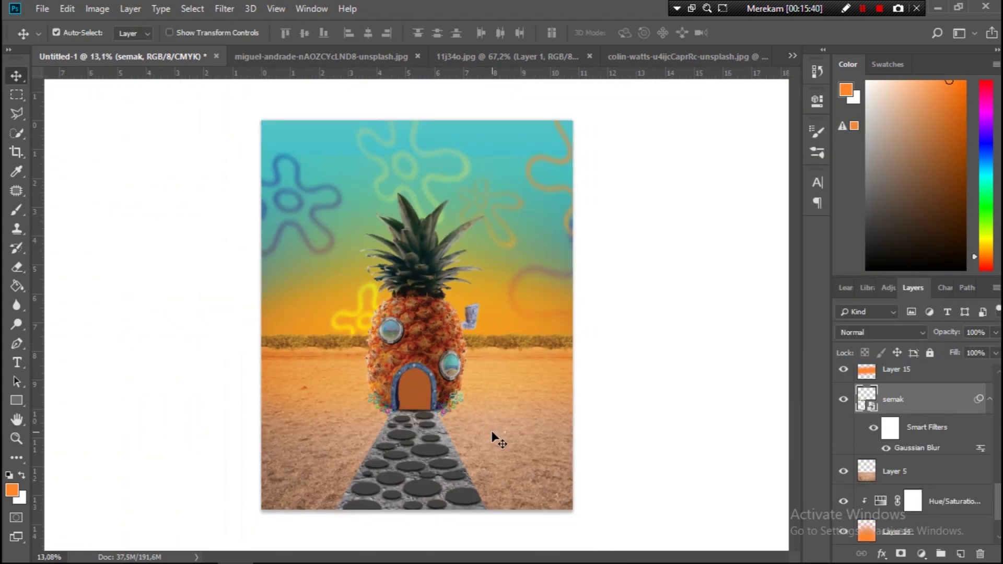
{"action": "scroll", "coordinate": [491, 433], "scroll_direction": "up", "scroll_amount": 2}
{"action": "scroll", "coordinate": [915, 444], "scroll_direction": "down", "scroll_amount": 3}
{"action": "scroll", "coordinate": [914, 444], "scroll_direction": "up", "scroll_amount": 1}
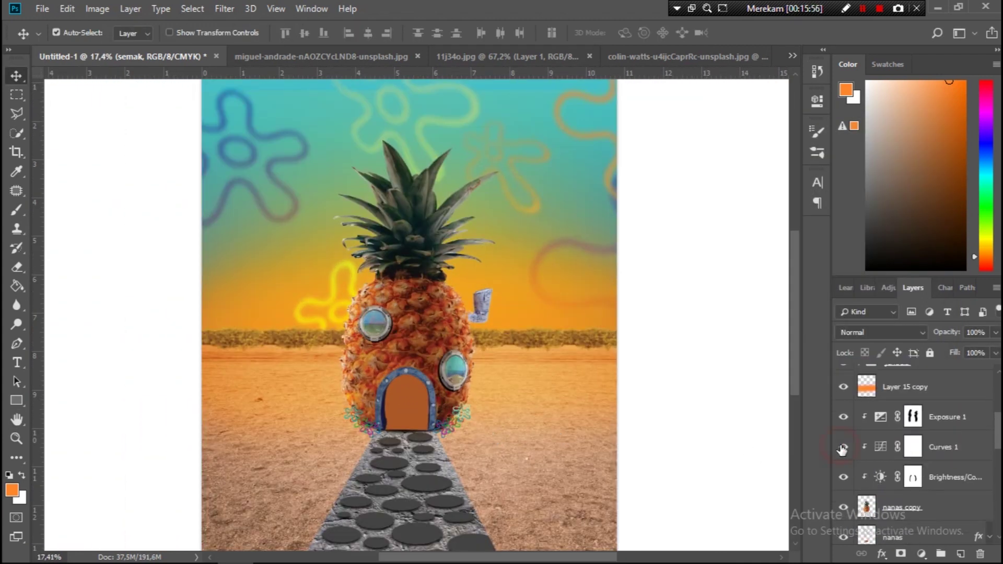
{"action": "left_click", "coordinate": [894, 448]}
{"action": "key", "text": "b"}
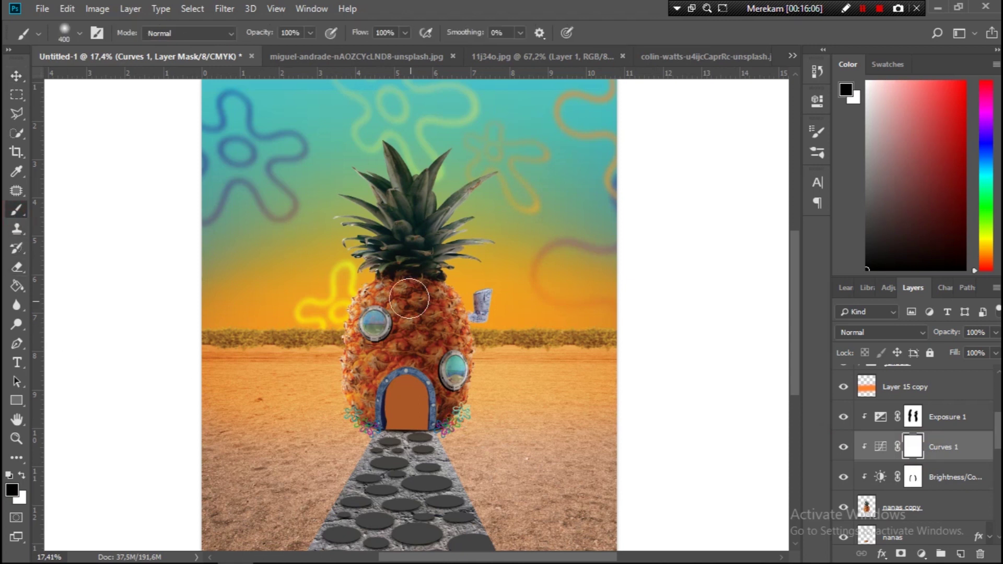
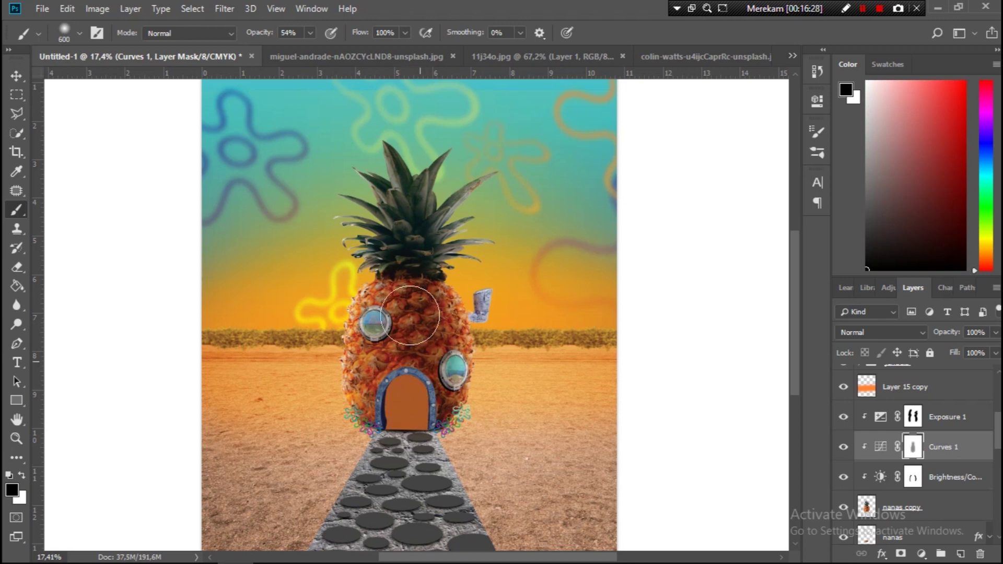
- Darken the pipa chimney with a clipped Exposure adjustment at about -0.83, gamma 0.90
{"action": "scroll", "coordinate": [409, 316], "scroll_direction": "down", "scroll_amount": 1}
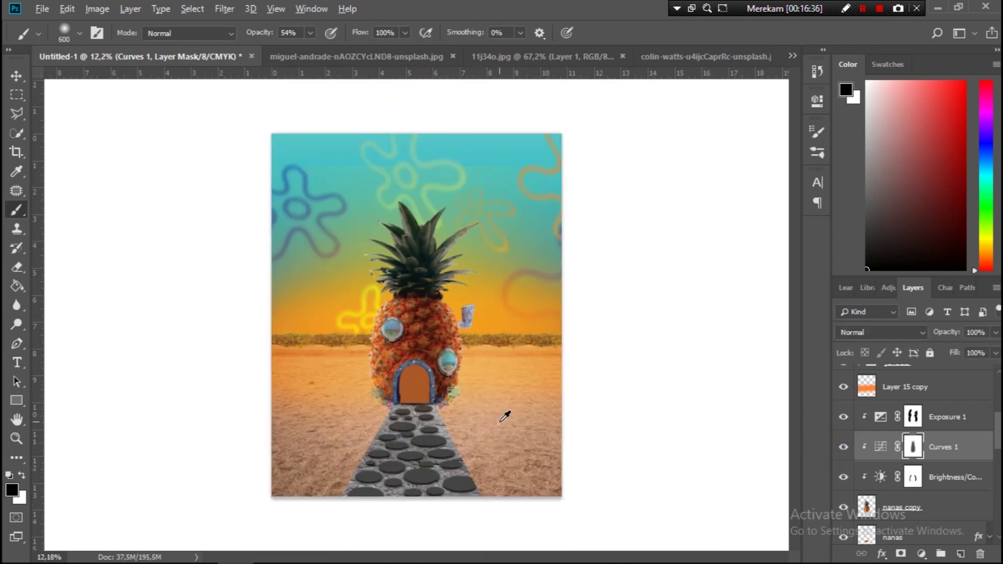
{"action": "scroll", "coordinate": [506, 415], "scroll_direction": "up", "scroll_amount": 3}
{"action": "scroll", "coordinate": [920, 460], "scroll_direction": "up", "scroll_amount": 3}
{"action": "scroll", "coordinate": [920, 460], "scroll_direction": "up", "scroll_amount": 3}
{"action": "left_click", "coordinate": [920, 422]}
{"action": "left_click", "coordinate": [922, 554]}
{"action": "left_click", "coordinate": [914, 378]}
{"action": "left_click_drag", "start_coordinate": [680, 182], "coordinate": [680, 182]}
{"action": "left_click_drag", "start_coordinate": [698, 241], "coordinate": [695, 239]}
{"action": "left_click_drag", "start_coordinate": [679, 183], "coordinate": [678, 182]}
{"action": "key", "text": "bracketleft"}
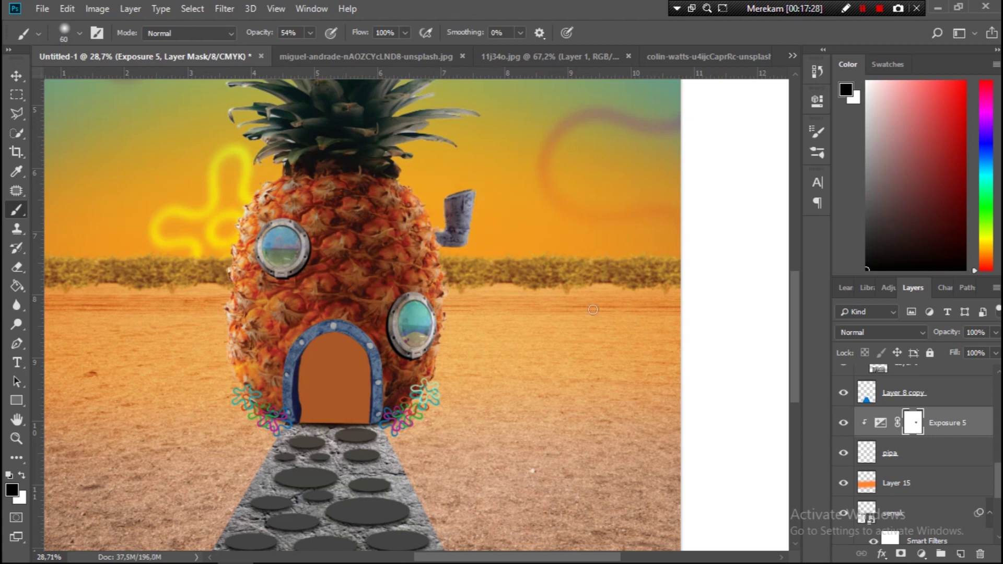
- Select Layer 15 and set the foreground colour to a dark mauve
{"action": "scroll", "coordinate": [687, 358], "scroll_direction": "down", "scroll_amount": 2}
{"action": "scroll", "coordinate": [465, 397], "scroll_direction": "up", "scroll_amount": 2}
{"action": "scroll", "coordinate": [464, 397], "scroll_direction": "up", "scroll_amount": 1}
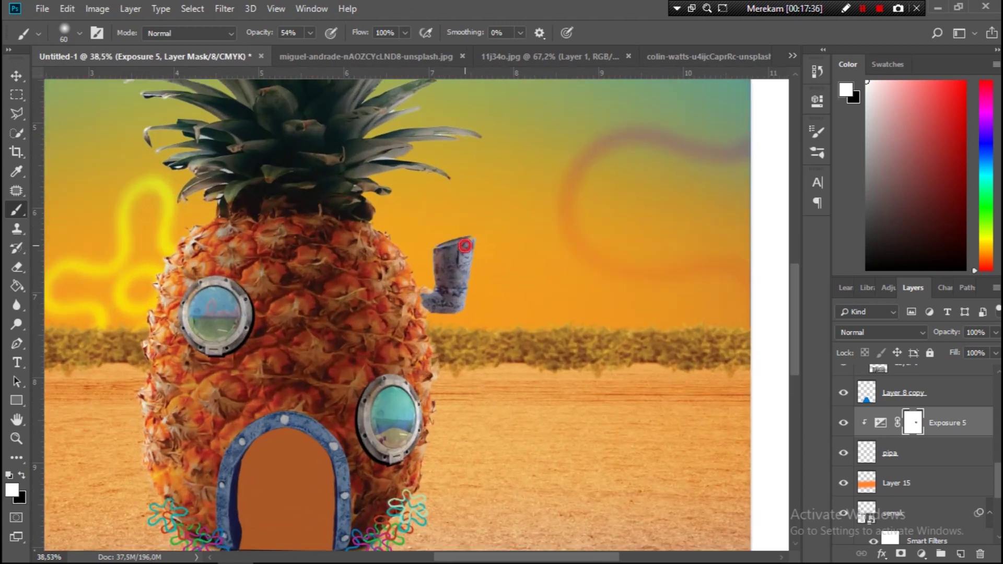
{"action": "scroll", "coordinate": [455, 304], "scroll_direction": "up", "scroll_amount": 2}
{"action": "scroll", "coordinate": [621, 340], "scroll_direction": "up", "scroll_amount": 2}
{"action": "left_click", "coordinate": [897, 483]}
{"action": "left_click", "coordinate": [13, 491]}
{"action": "left_click", "coordinate": [657, 223]}
{"action": "left_click", "coordinate": [936, 101]}
- Flatten the brush into a hard elliptical tip and fine-tune its size
{"action": "key", "text": "bracketleft"}
{"action": "key", "text": "bracketleft"}
{"action": "right_click", "coordinate": [507, 189]}
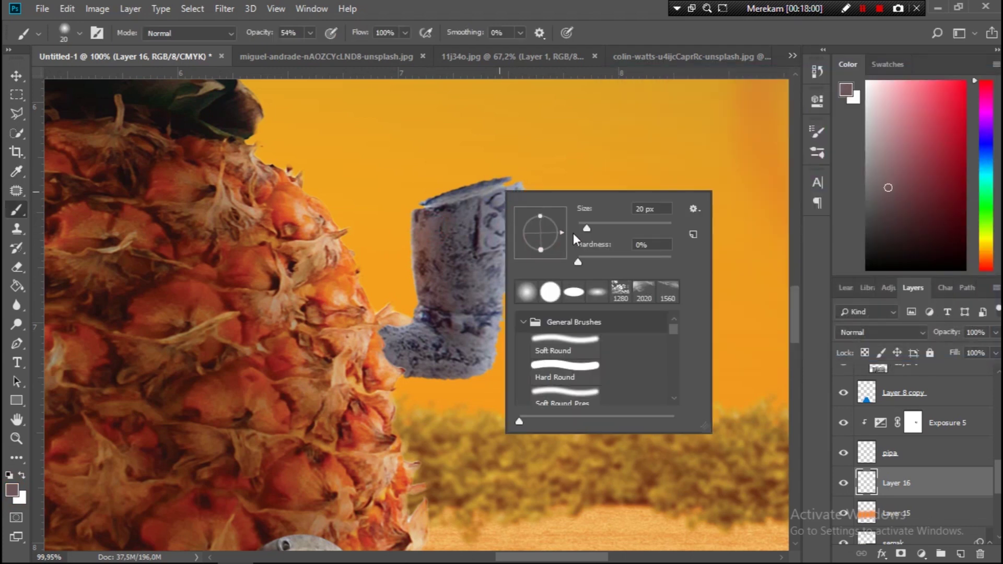
{"action": "left_click_drag", "start_coordinate": [543, 239], "coordinate": [541, 238]}
{"action": "key", "text": "Return"}
{"action": "right_click", "coordinate": [502, 190]}
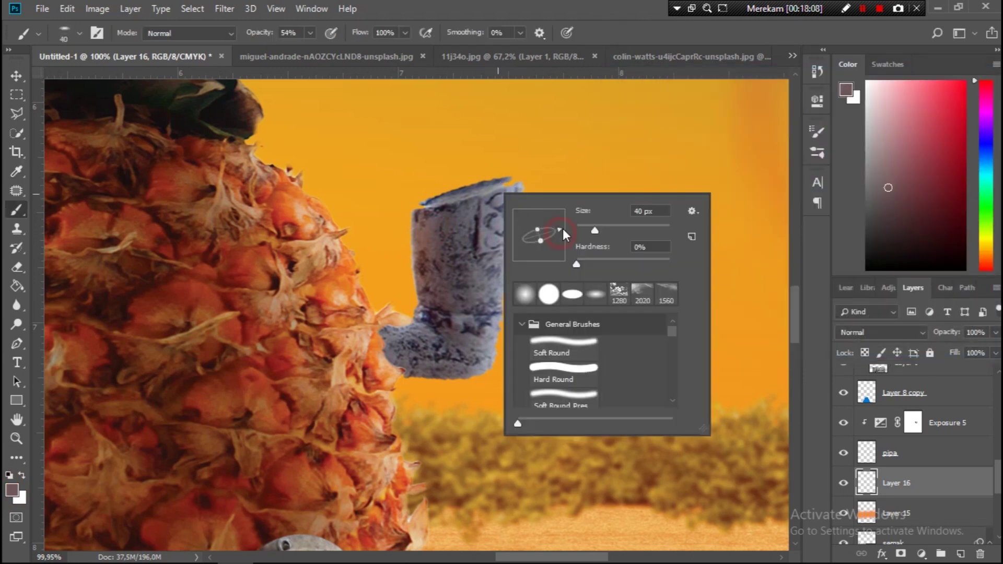
{"action": "key", "text": "Return"}
{"action": "key", "text": "bracketright"}
{"action": "key", "text": "bracketright"}
{"action": "right_click", "coordinate": [491, 191]}
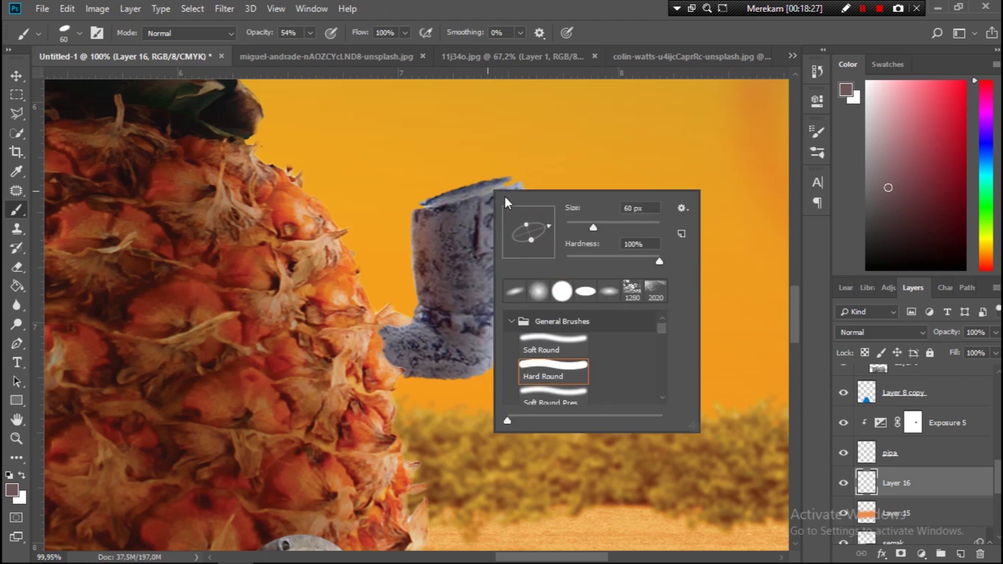
{"action": "key", "text": "Return"}
{"action": "key", "text": "bracketleft"}
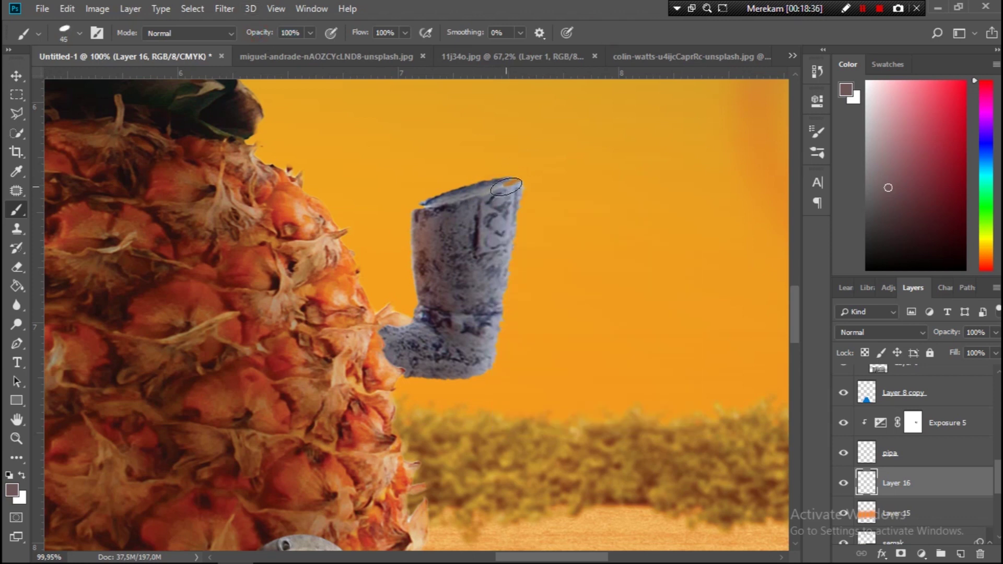
- Set the foreground colour to light grey-purple and select the pipa layer
{"action": "left_click", "coordinate": [13, 492]}
{"action": "key", "text": "Return"}
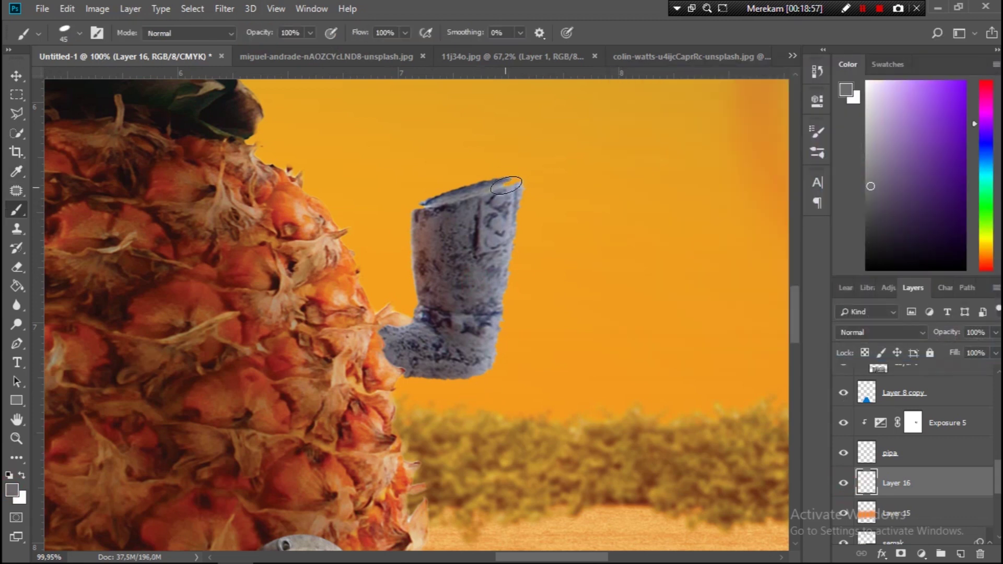
{"action": "left_click", "coordinate": [924, 461]}
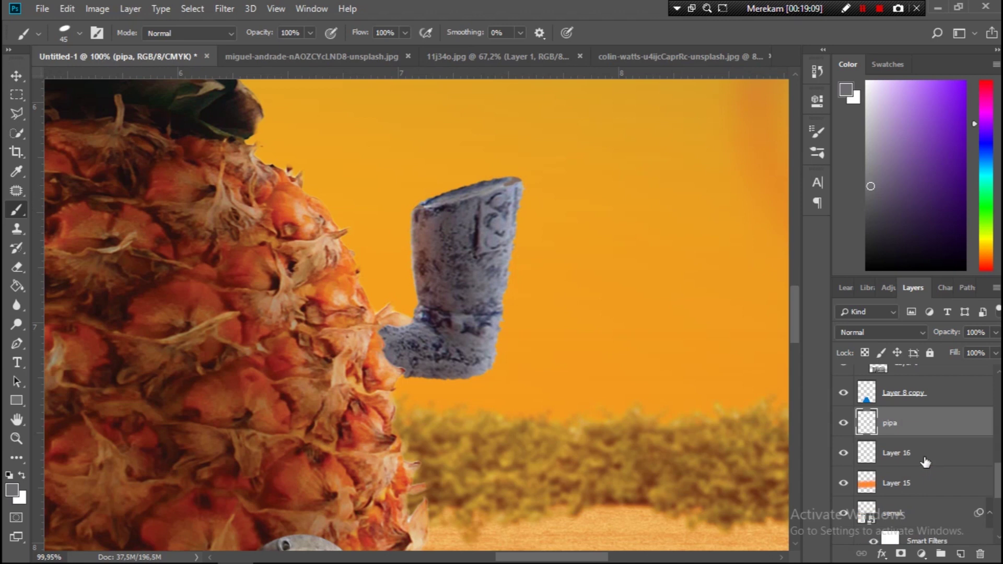
- Select Layer 16 together with pipa, then try merging them and undo it
{"action": "scroll", "coordinate": [497, 405], "scroll_direction": "down", "scroll_amount": 3}
{"action": "left_click", "coordinate": [924, 488]}
{"action": "left_click", "coordinate": [925, 463]}
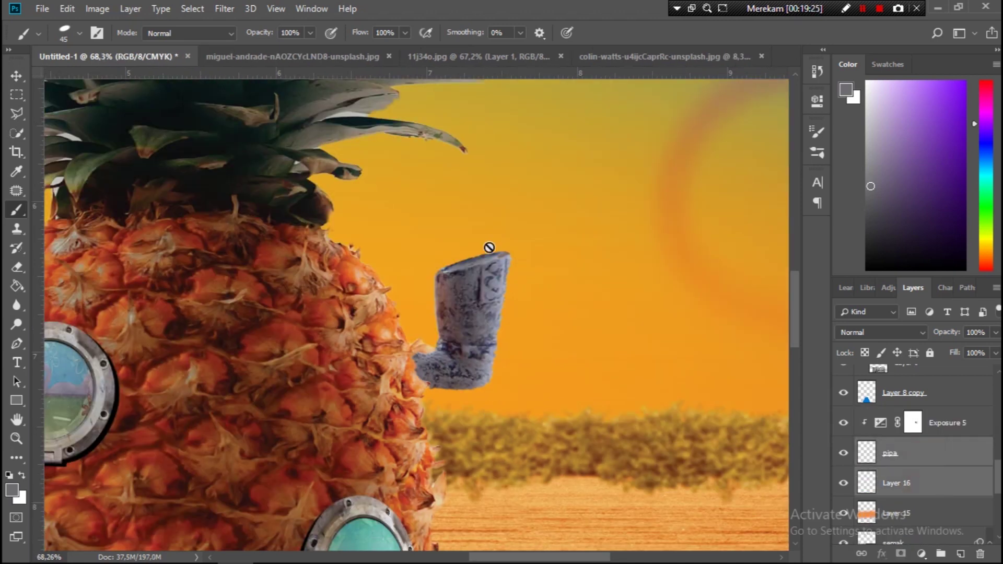
{"action": "key", "text": "v"}
{"action": "scroll", "coordinate": [930, 459], "scroll_direction": "down", "scroll_amount": 5}
{"action": "scroll", "coordinate": [935, 461], "scroll_direction": "up", "scroll_amount": 5}
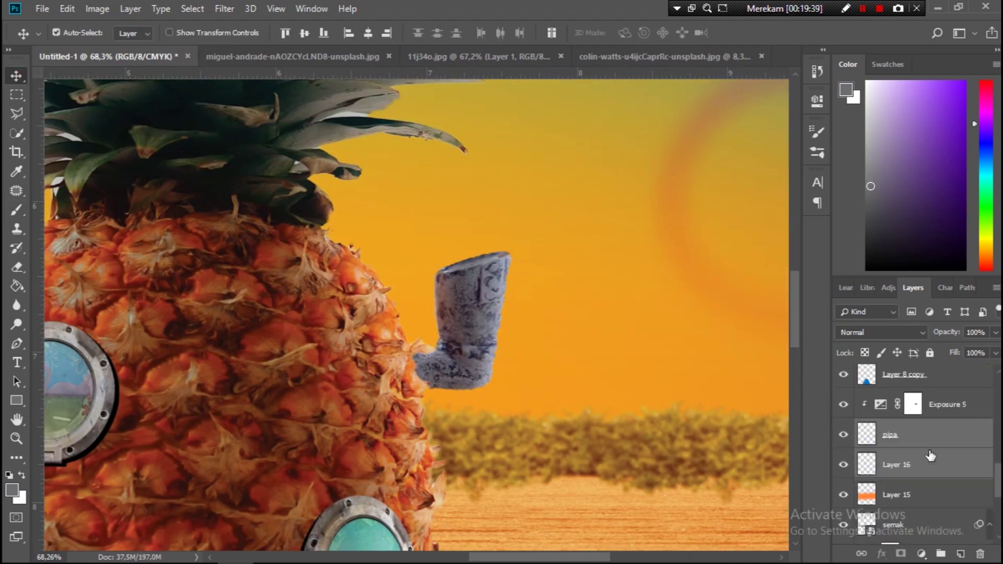
{"action": "right_click", "coordinate": [909, 437]}
{"action": "left_click", "coordinate": [867, 418]}
{"action": "key", "text": "ctrl+z"}
- Adjust the Exposure 5 adjustment's exposure value on the pipe
{"action": "scroll", "coordinate": [933, 454], "scroll_direction": "down", "scroll_amount": 3}
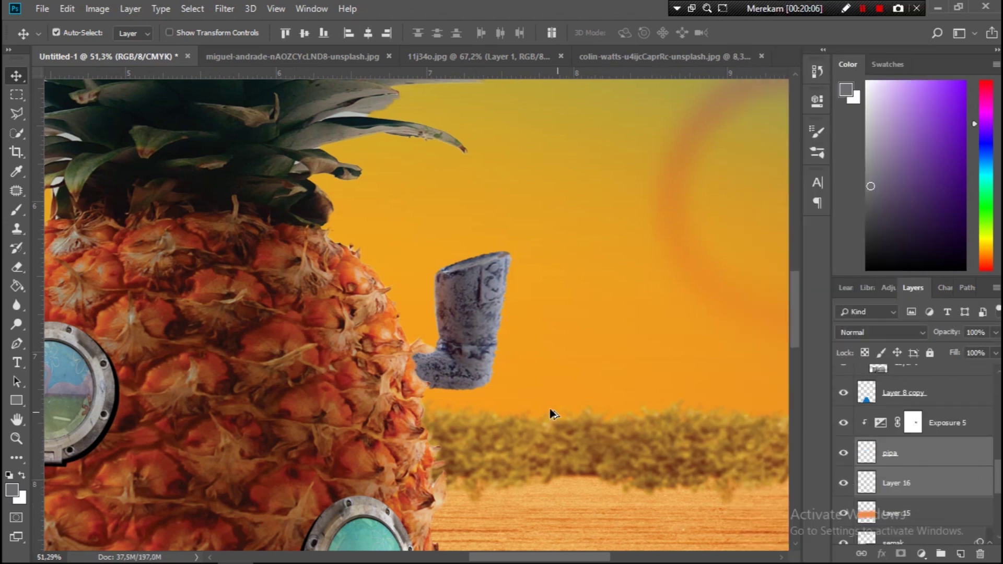
{"action": "scroll", "coordinate": [550, 409], "scroll_direction": "down", "scroll_amount": 5}
{"action": "scroll", "coordinate": [915, 439], "scroll_direction": "up", "scroll_amount": 1}
{"action": "double_click", "coordinate": [881, 441]}
{"action": "left_click", "coordinate": [673, 181]}
{"action": "left_click", "coordinate": [817, 101]}
- Switch to the Brush tool with the third brush preset
{"action": "scroll", "coordinate": [474, 321], "scroll_direction": "up", "scroll_amount": 5}
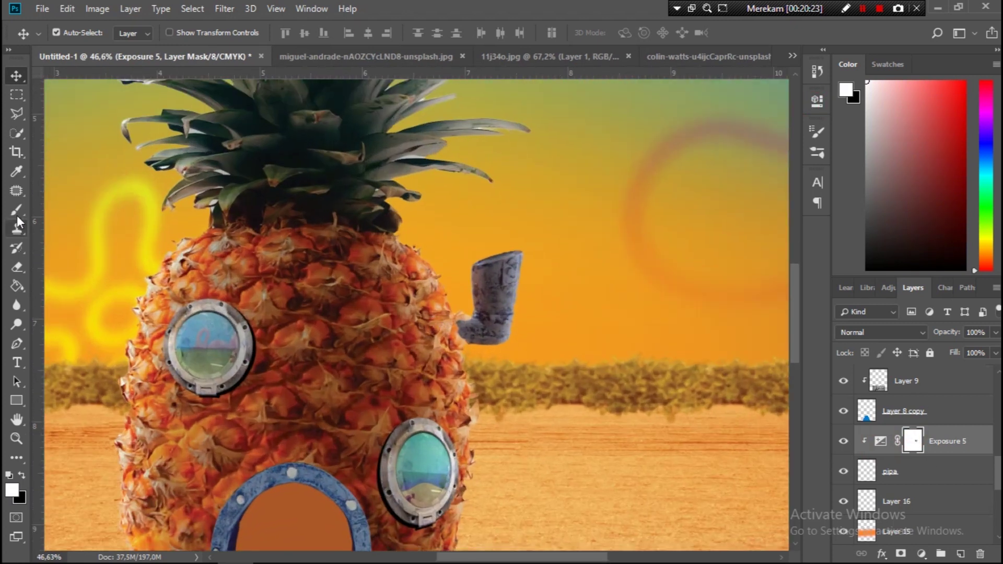
{"action": "key", "text": "b"}
{"action": "right_click", "coordinate": [528, 270]}
{"action": "left_click", "coordinate": [599, 372]}
{"action": "left_click", "coordinate": [677, 35]}
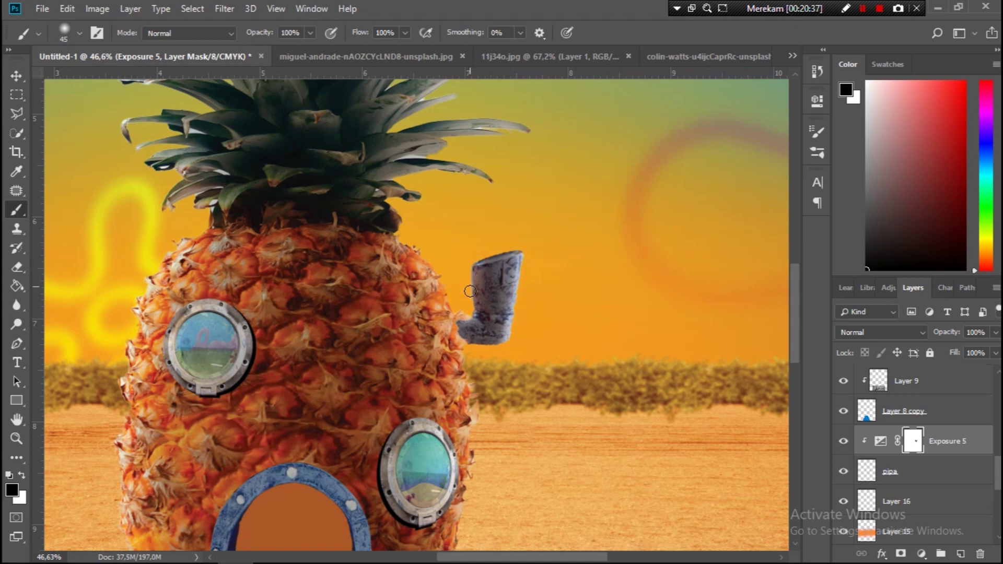
{"action": "scroll", "coordinate": [550, 443], "scroll_direction": "down", "scroll_amount": 5}
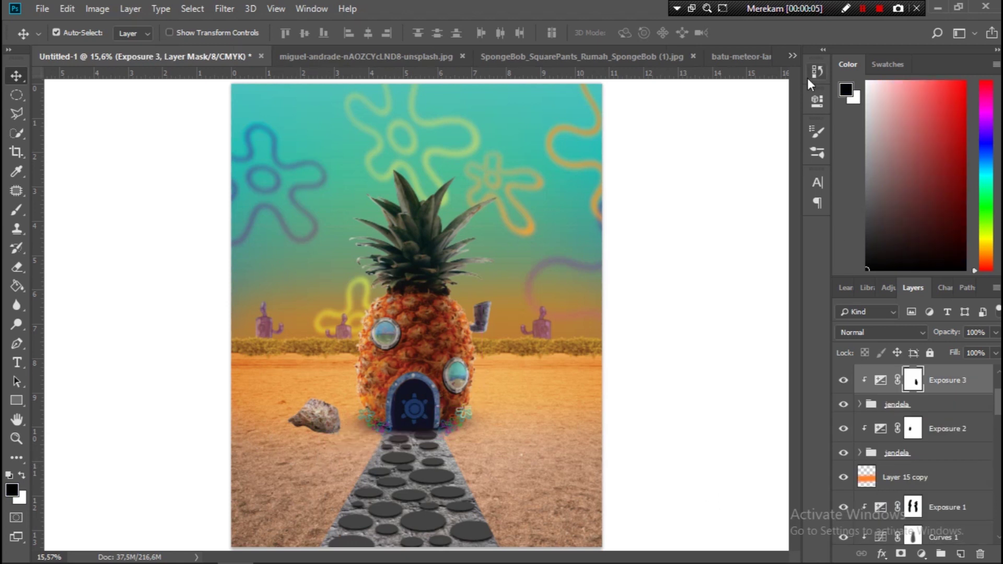
- Rotate the rock left of the path and scale it to about 89.74%
{"action": "left_click", "coordinate": [818, 71]}
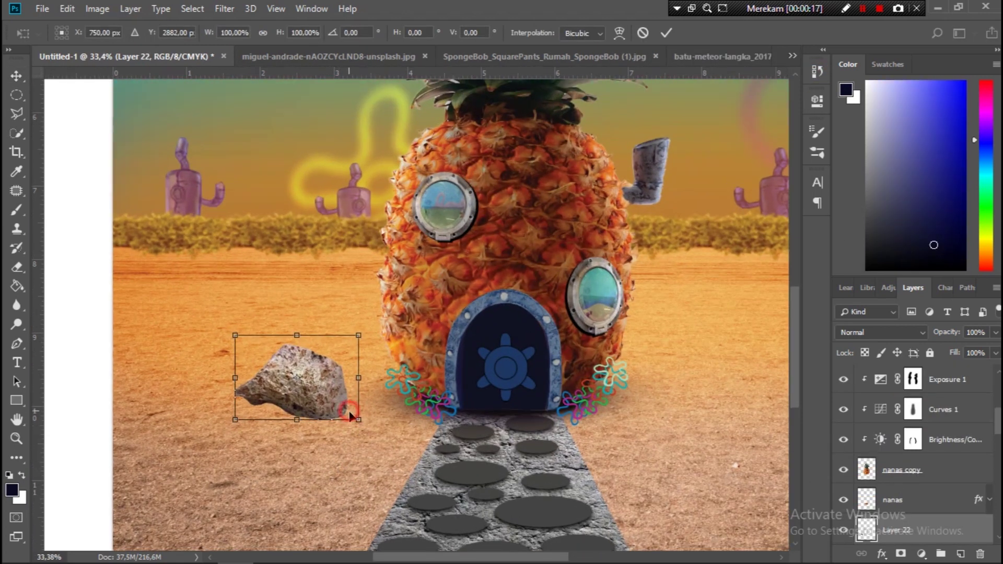
{"action": "left_click_drag", "start_coordinate": [347, 410], "coordinate": [358, 320]}
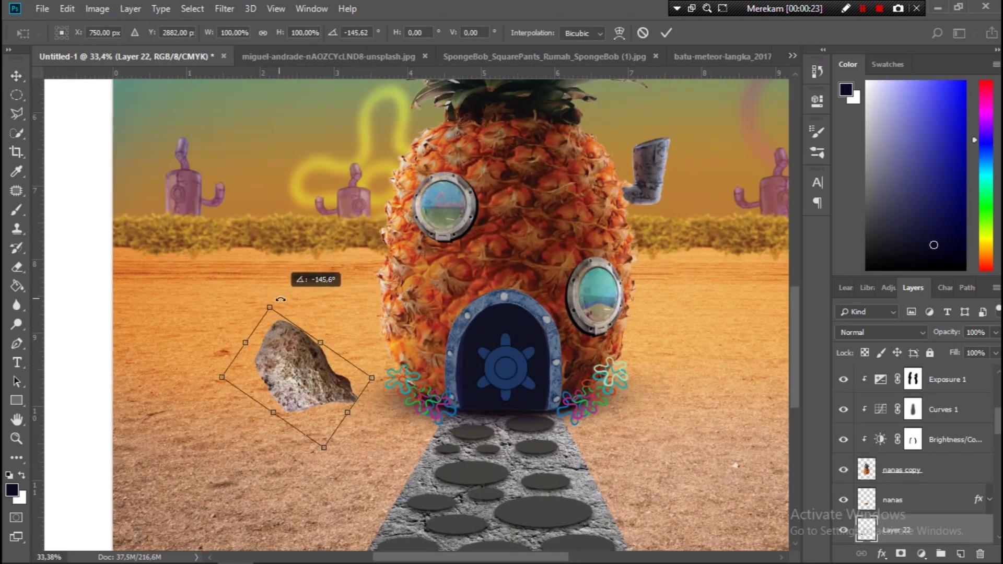
{"action": "left_click_drag", "start_coordinate": [336, 441], "coordinate": [277, 471]}
{"action": "scroll", "coordinate": [278, 472], "scroll_direction": "down", "scroll_amount": 3}
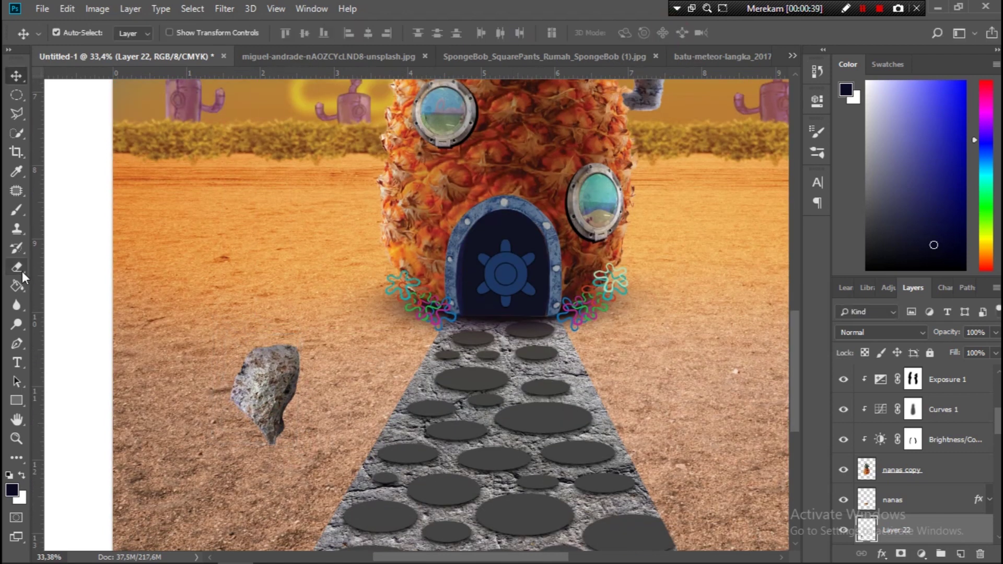
- Add a Color Overlay and apply Gaussian Blur to the lower rock layer
{"action": "left_click", "coordinate": [18, 267]}
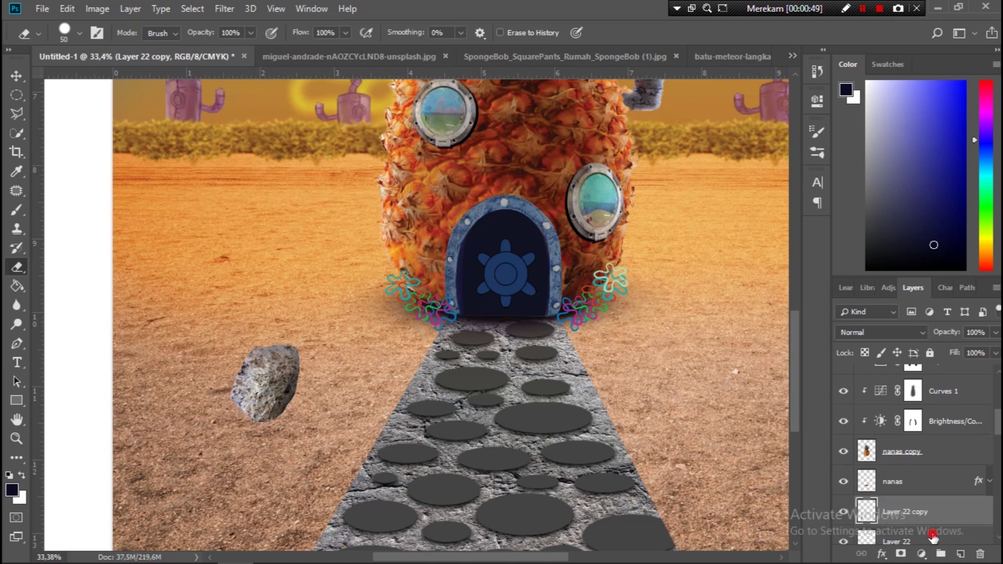
{"action": "left_click", "coordinate": [970, 104]}
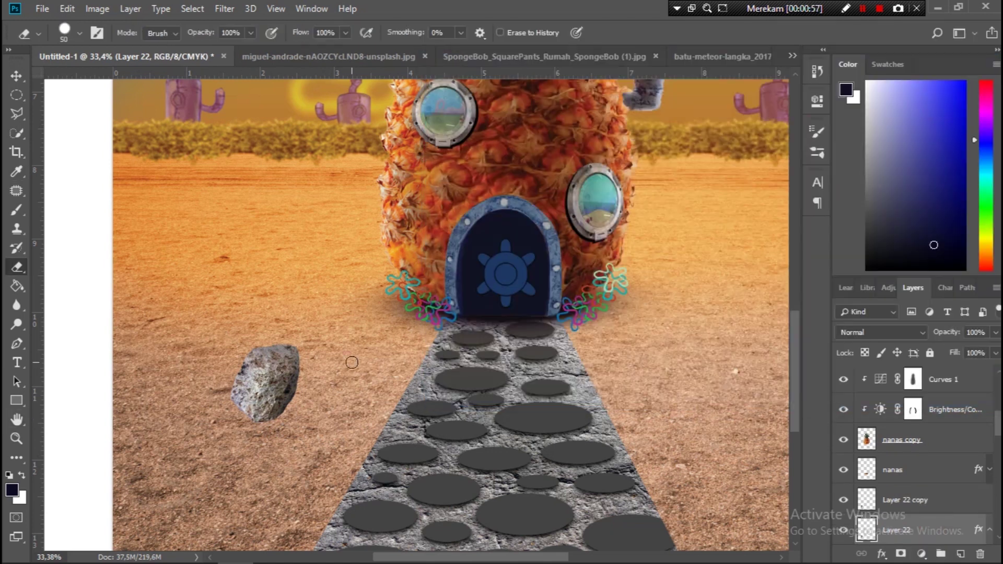
{"action": "left_click", "coordinate": [225, 9]}
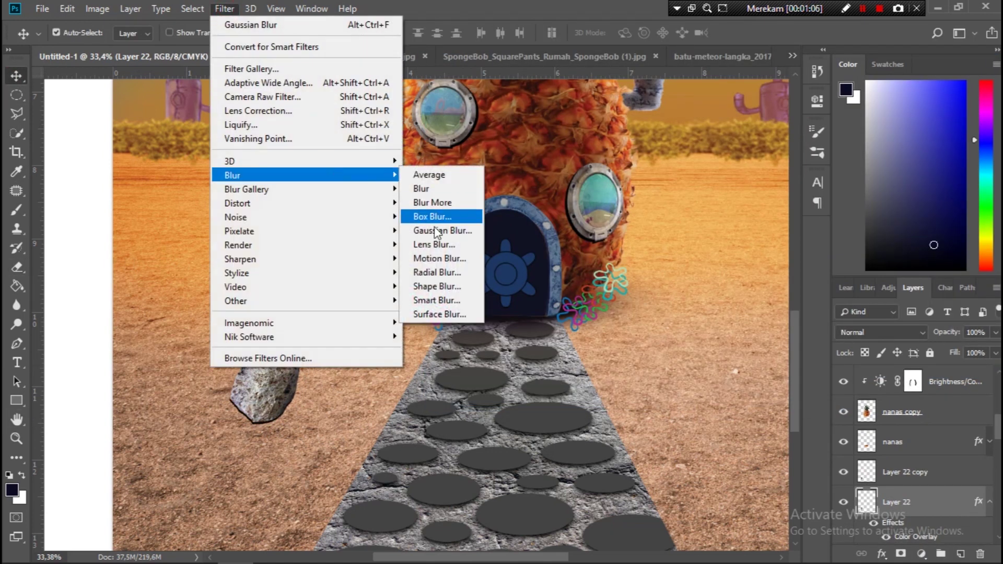
{"action": "left_click", "coordinate": [449, 239]}
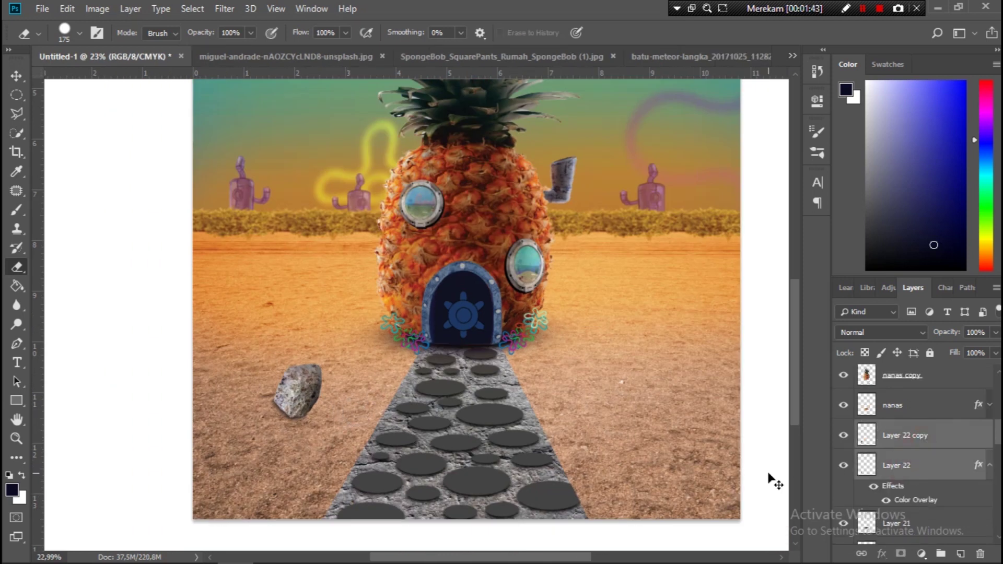
- Scale down and rotate the rock beside the path with Free Transform
{"action": "mouse_move", "coordinate": [265, 349]}
{"action": "left_mouse_down"}
{"action": "mouse_move", "coordinate": [295, 389]}
{"action": "mouse_move", "coordinate": [297, 428]}
{"action": "mouse_move", "coordinate": [278, 392]}
{"action": "mouse_move", "coordinate": [318, 382]}
{"action": "mouse_move", "coordinate": [321, 436]}
{"action": "left_mouse_up"}
{"action": "key", "text": "ctrl+t"}
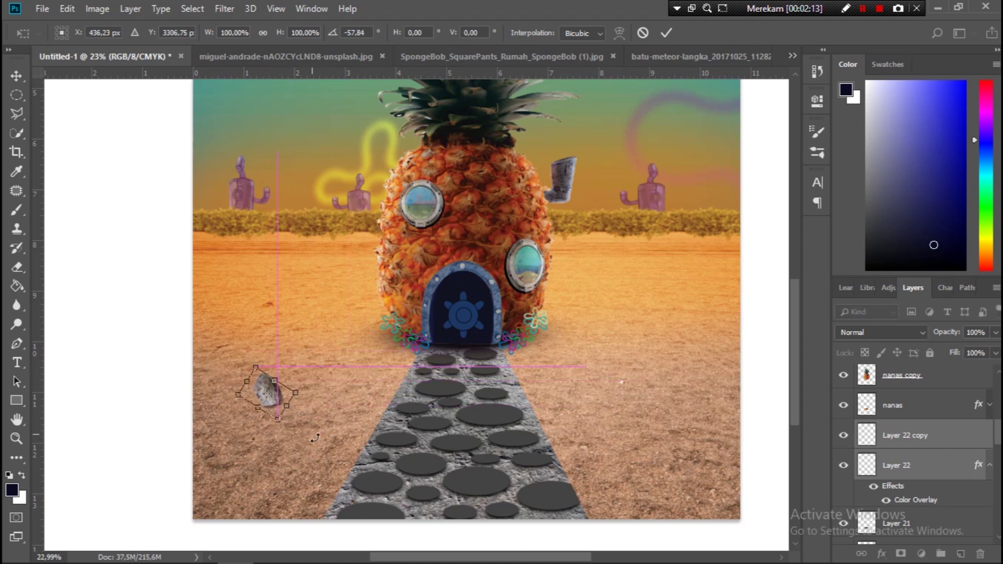
{"action": "left_click", "coordinate": [668, 33]}
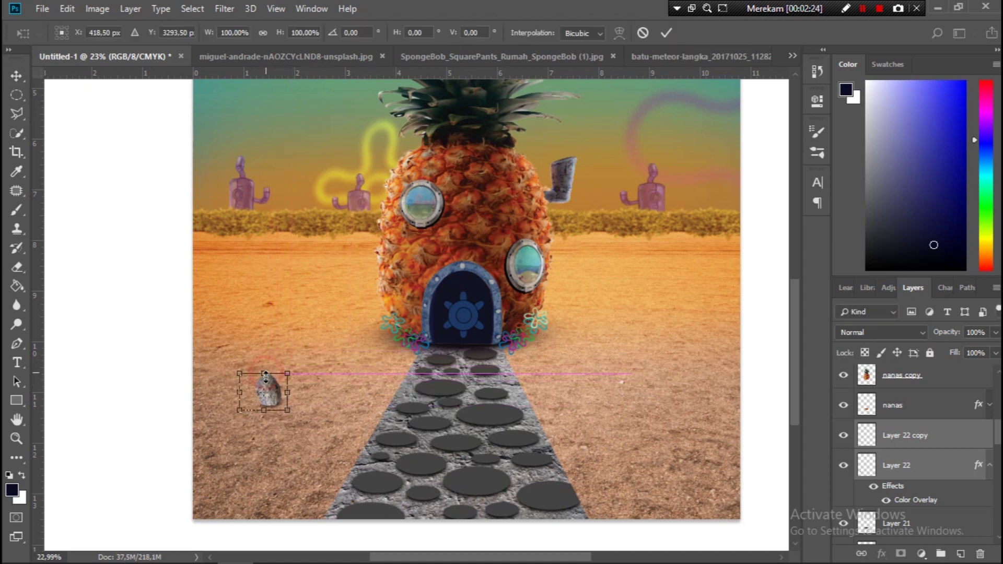
- Duplicate the rock onto the lower-right sand and enlarge the copy
{"action": "key", "text": "ctrl+alt+t"}
{"action": "mouse_move", "coordinate": [270, 397]}
{"action": "left_mouse_down"}
{"action": "mouse_move", "coordinate": [606, 457]}
{"action": "mouse_move", "coordinate": [660, 418]}
{"action": "left_mouse_up"}
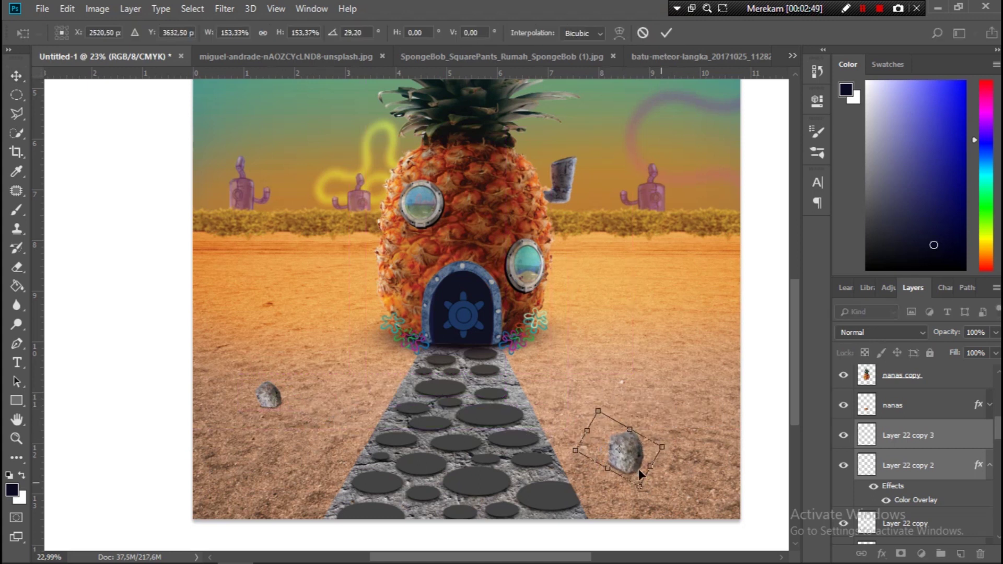
{"action": "left_click", "coordinate": [666, 33]}
- Select the lower-right rock's layer, touch it up, and expand the coral flower group
{"action": "left_click", "coordinate": [898, 465]}
{"action": "scroll", "coordinate": [604, 488], "scroll_direction": "up", "scroll_amount": 5}
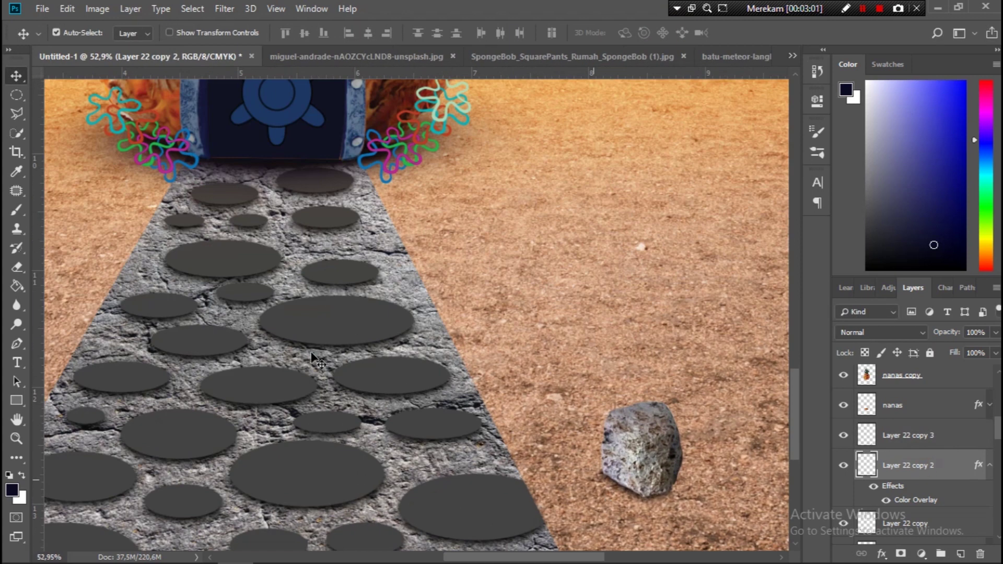
{"action": "key", "text": "e"}
{"action": "scroll", "coordinate": [520, 393], "scroll_direction": "down", "scroll_amount": 5}
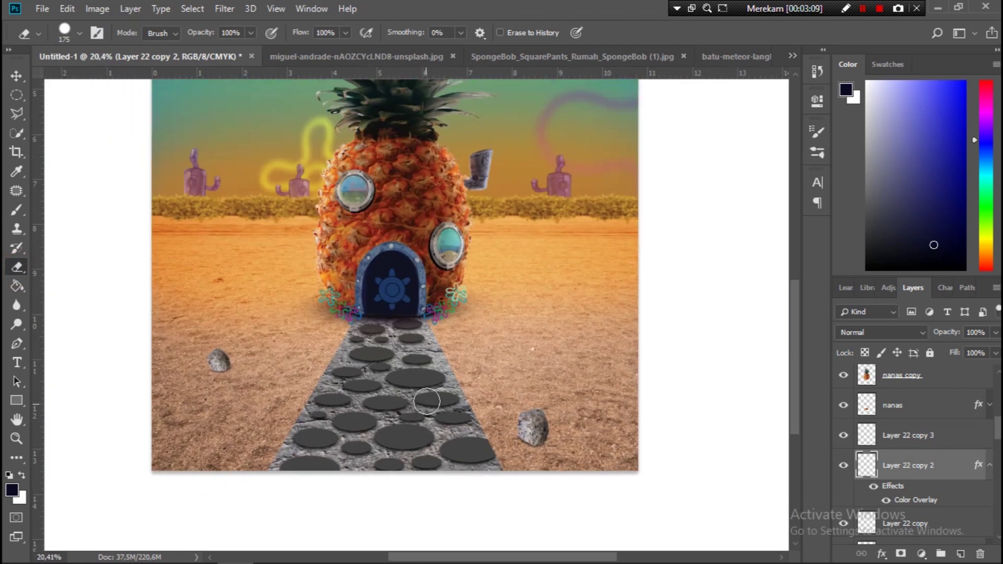
{"action": "key", "text": "v"}
{"action": "scroll", "coordinate": [888, 418], "scroll_direction": "up", "scroll_amount": 5}
{"action": "left_click", "coordinate": [870, 392]}
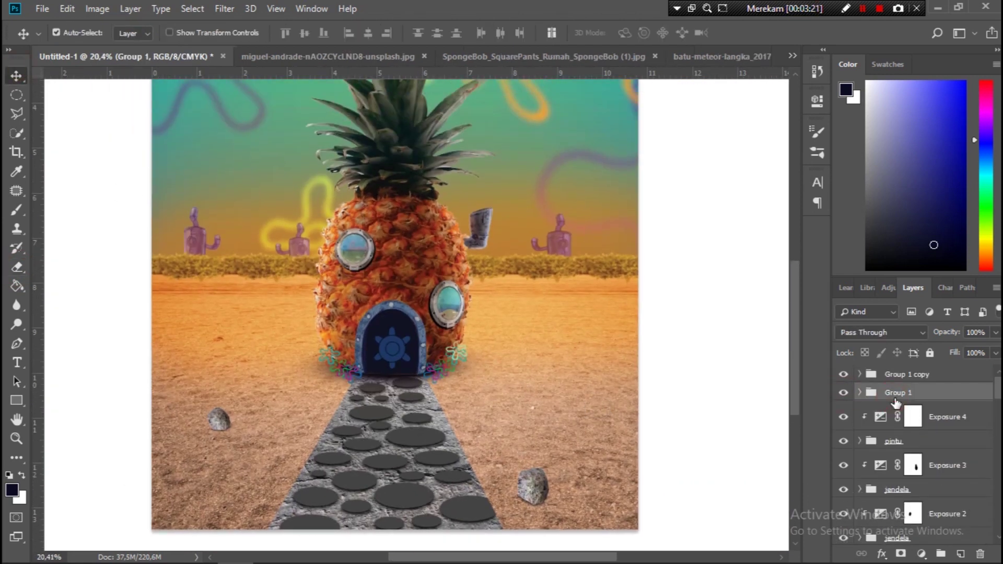
- Move the flower layer out of Group 1 and place the flower on the lower-right rock
{"action": "left_click_drag", "start_coordinate": [914, 417], "coordinate": [914, 405]}
{"action": "left_click", "coordinate": [860, 422]}
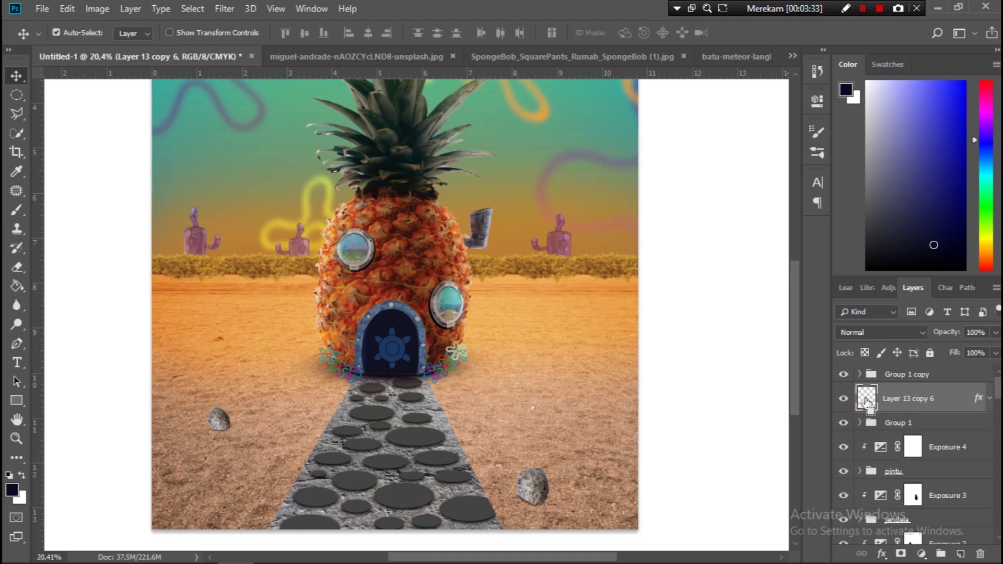
{"action": "key", "text": "ctrl+t"}
{"action": "scroll", "coordinate": [481, 371], "scroll_direction": "up", "scroll_amount": 3}
{"action": "scroll", "coordinate": [481, 371], "scroll_direction": "up", "scroll_amount": 2}
{"action": "scroll", "coordinate": [585, 529], "scroll_direction": "down", "scroll_amount": 3}
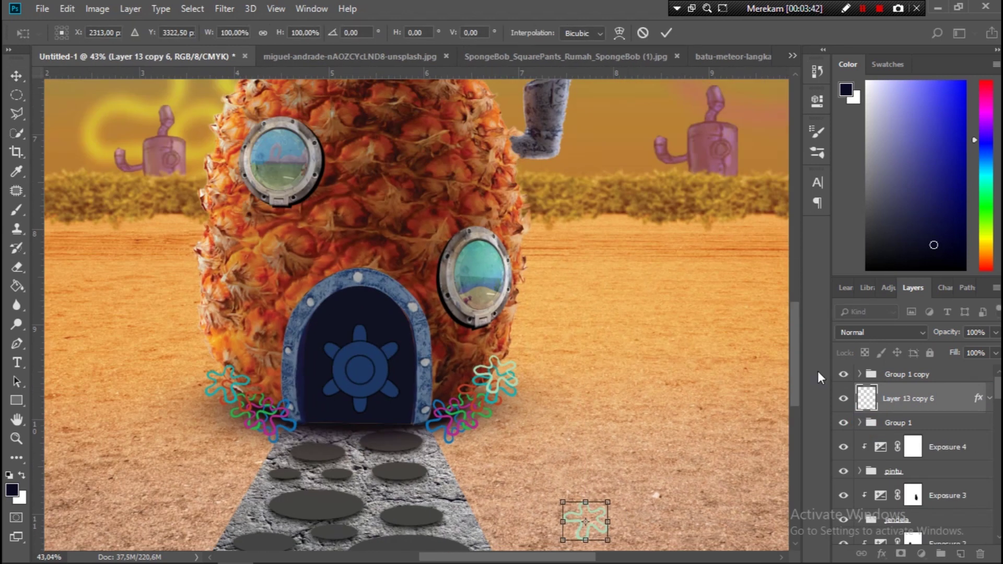
{"action": "scroll", "coordinate": [680, 311], "scroll_direction": "up", "scroll_amount": 2}
{"action": "left_click_drag", "start_coordinate": [608, 248], "coordinate": [659, 361]}
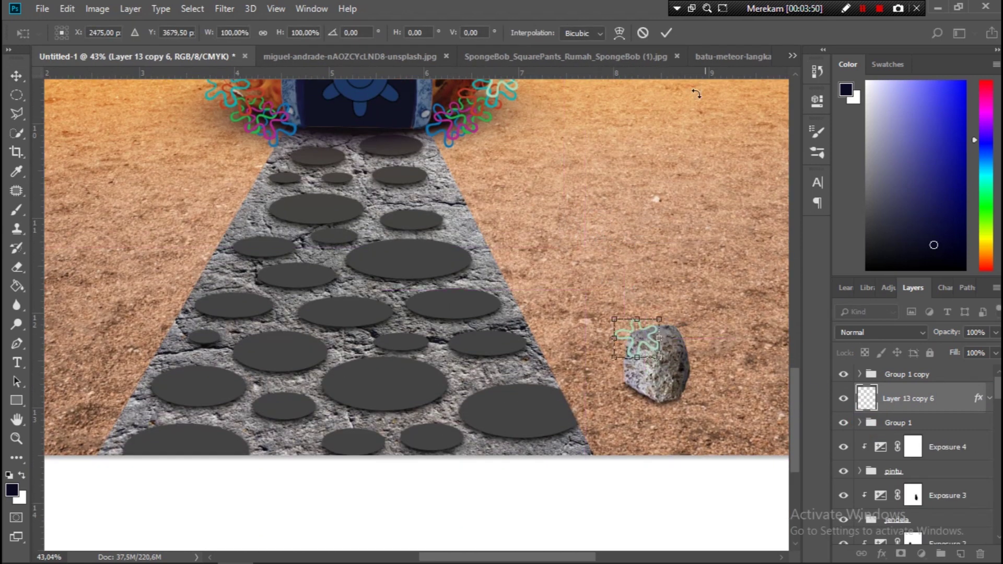
{"action": "left_click", "coordinate": [666, 32]}
- Give the flower a blue Color Overlay and duplicate its layer
{"action": "double_click", "coordinate": [947, 402]}
{"action": "left_click", "coordinate": [780, 115]}
{"action": "left_click", "coordinate": [943, 102]}
{"action": "left_click", "coordinate": [943, 95]}
{"action": "key", "text": "ctrl+j"}
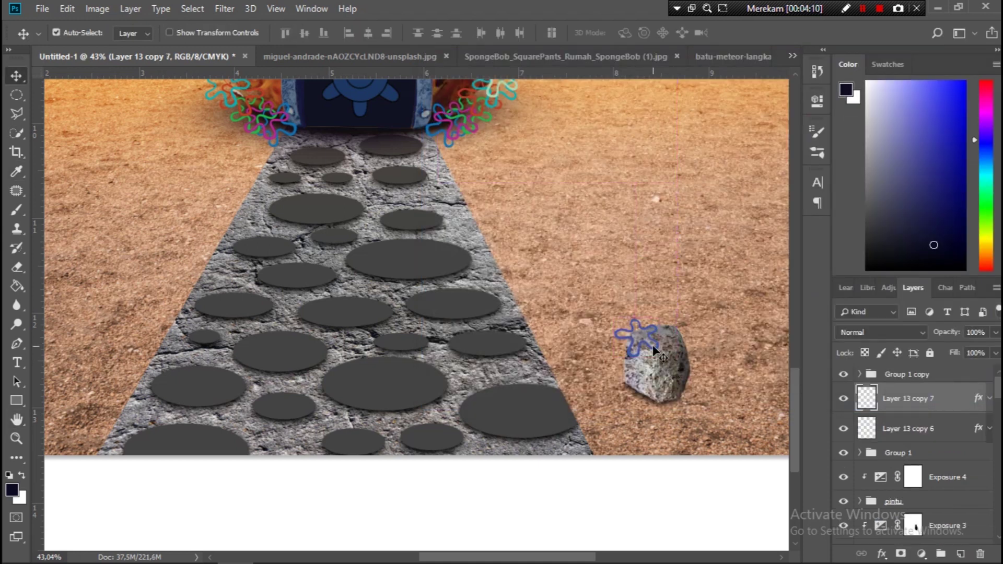
{"action": "left_click", "coordinate": [673, 347]}
{"action": "left_click", "coordinate": [818, 71]}
{"action": "left_click", "coordinate": [742, 112]}
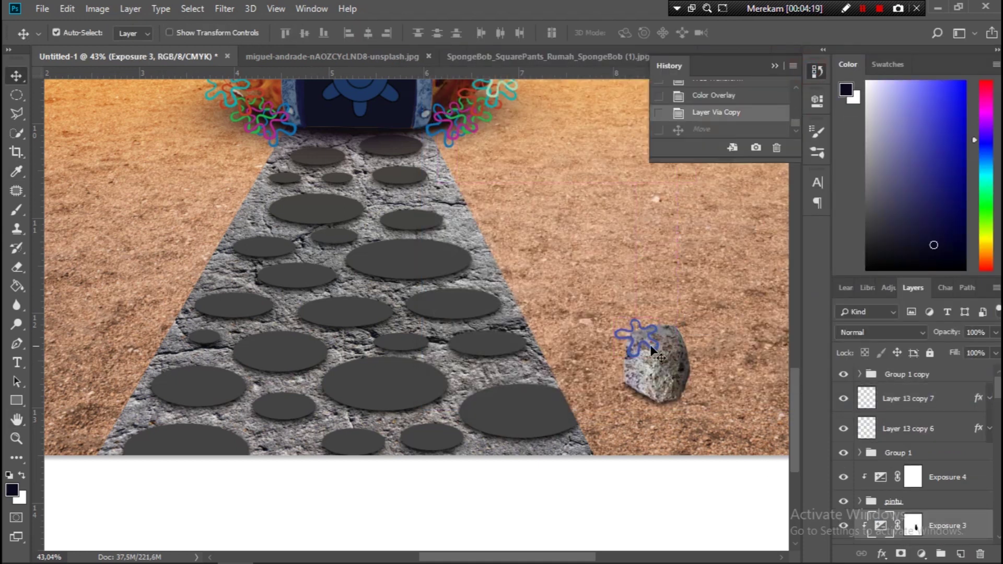
{"action": "left_click", "coordinate": [742, 95]}
{"action": "left_click", "coordinate": [732, 113]}
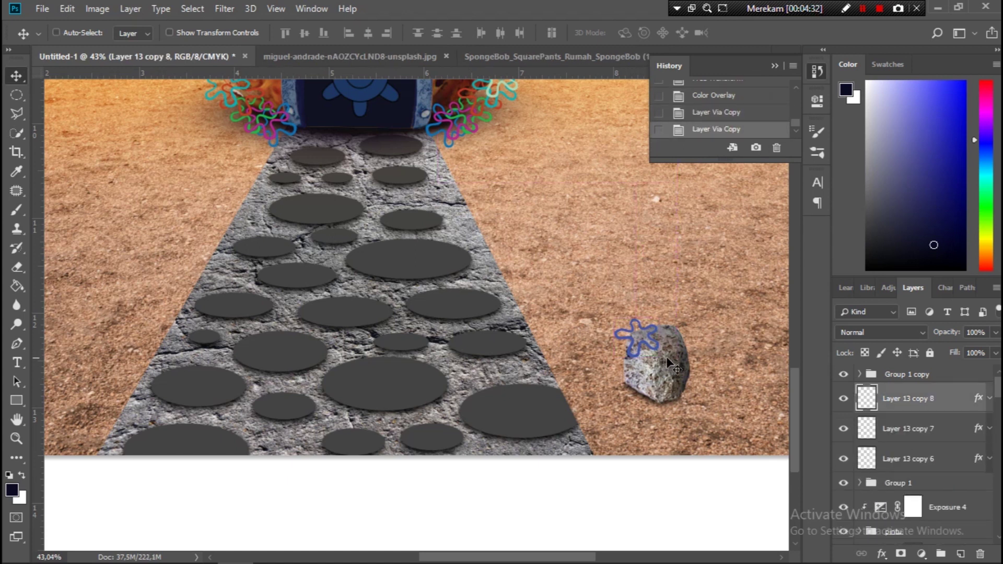
- Rotate the flower copy about 97 degrees and recolour its overlay green
{"action": "key", "text": "ctrl+t"}
{"action": "left_click_drag", "start_coordinate": [653, 353], "coordinate": [654, 378]}
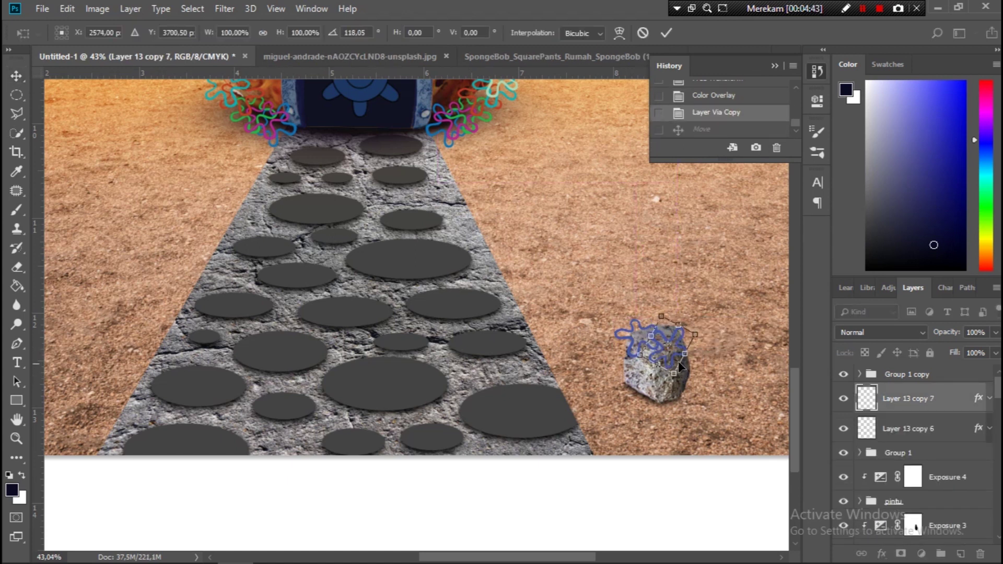
{"action": "key", "text": "Return"}
{"action": "double_click", "coordinate": [949, 402]}
{"action": "left_click", "coordinate": [468, 265]}
{"action": "left_click", "coordinate": [777, 116]}
{"action": "left_click", "coordinate": [955, 103]}
{"action": "left_click", "coordinate": [962, 87]}
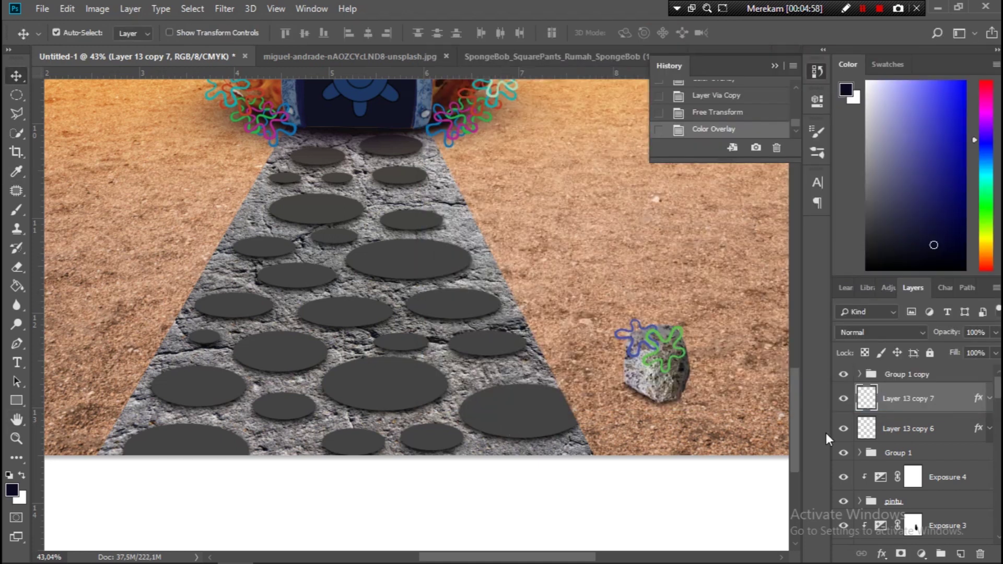
- Duplicate both flowers and shrink the pair onto the left rock
{"action": "left_click", "coordinate": [902, 430], "text": "ctrl"}
{"action": "key", "text": "ctrl+j"}
{"action": "key", "text": "ctrl+t"}
{"action": "left_click_drag", "start_coordinate": [678, 373], "coordinate": [143, 226]}
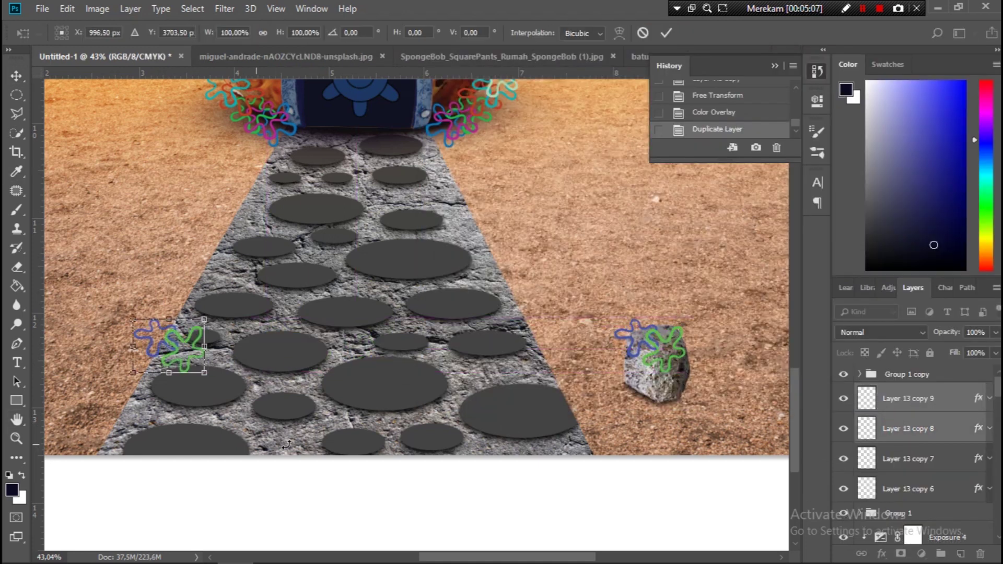
{"action": "key", "text": "shift"}
{"action": "key", "text": "shift"}
{"action": "key", "text": "shift"}
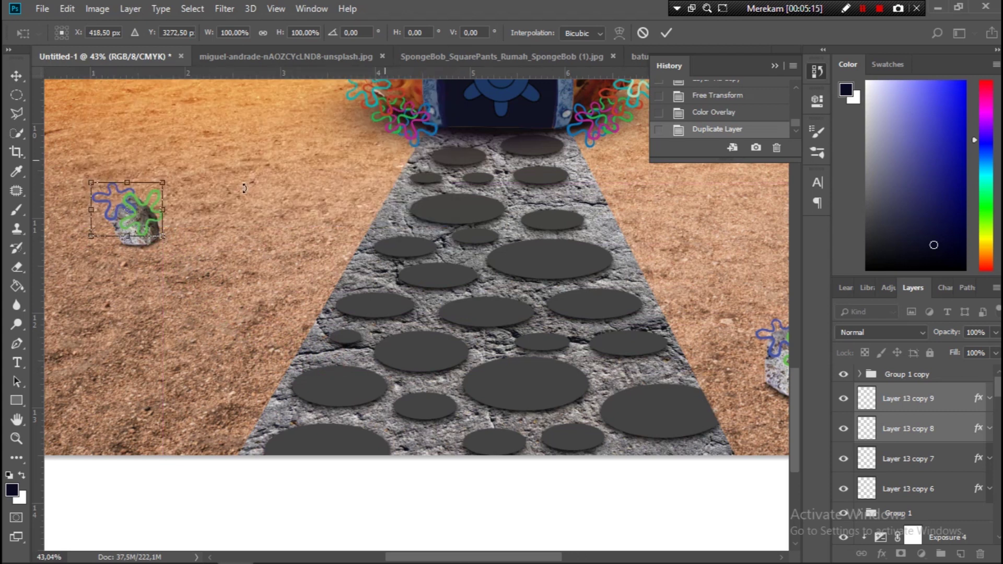
{"action": "mouse_move", "coordinate": [158, 233]}
{"action": "left_mouse_down"}
{"action": "mouse_move", "coordinate": [147, 222]}
{"action": "mouse_move", "coordinate": [157, 253]}
{"action": "mouse_move", "coordinate": [115, 250]}
{"action": "left_mouse_up"}
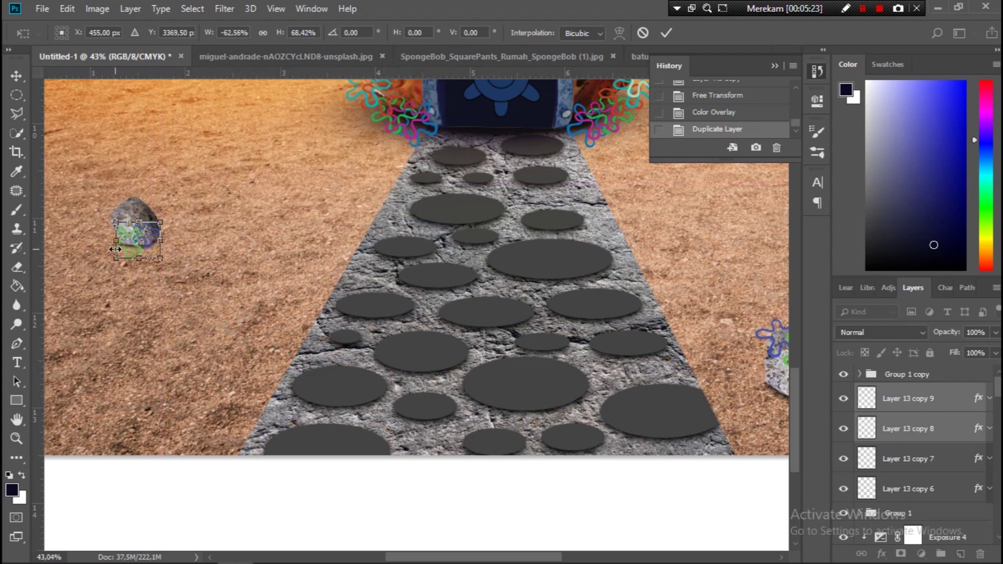
{"action": "left_click", "coordinate": [666, 32]}
- Change one left-rock flower's Color Overlay to pink
{"action": "double_click", "coordinate": [940, 398]}
{"action": "left_click", "coordinate": [468, 266]}
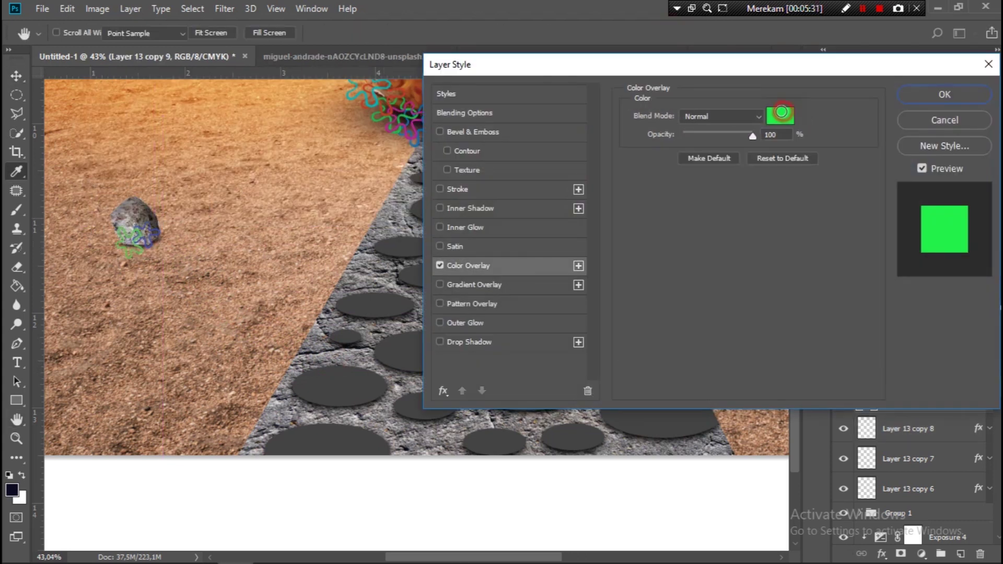
{"action": "left_click", "coordinate": [779, 112]}
{"action": "left_click", "coordinate": [773, 119]}
{"action": "left_click", "coordinate": [948, 103]}
- Change the other left-rock flower's Color Overlay to yellow
{"action": "left_click", "coordinate": [944, 93]}
{"action": "left_click", "coordinate": [910, 428]}
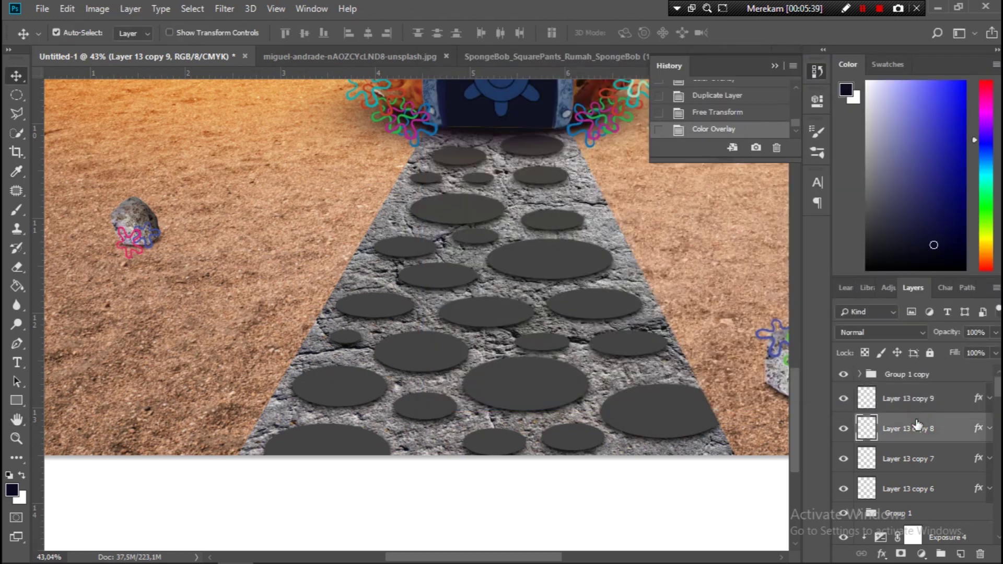
{"action": "double_click", "coordinate": [940, 429]}
{"action": "left_click", "coordinate": [779, 114]}
{"action": "left_click", "coordinate": [823, 267]}
{"action": "left_click", "coordinate": [949, 103]}
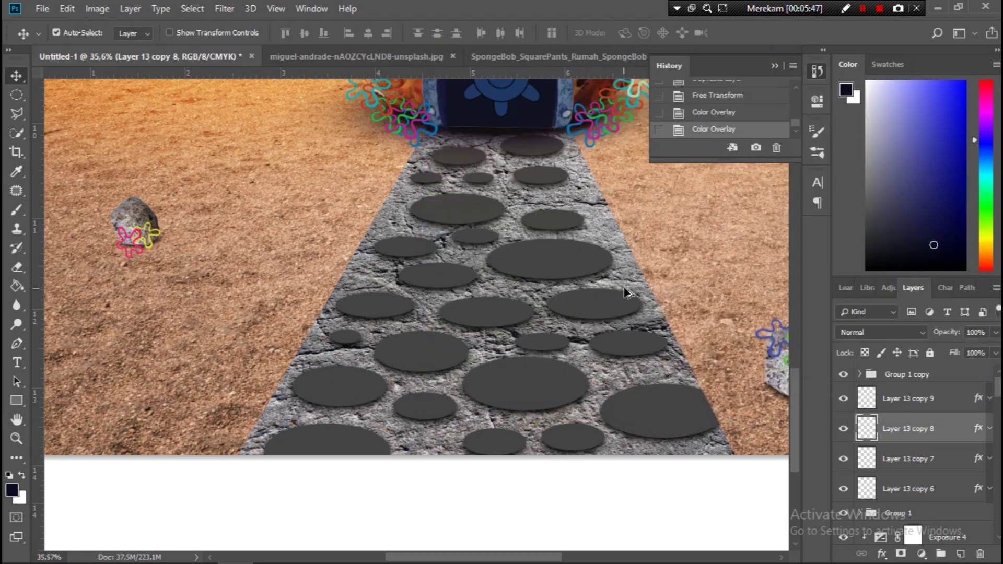
{"action": "scroll", "coordinate": [442, 376], "scroll_direction": "down", "scroll_amount": 3}
{"action": "scroll", "coordinate": [442, 376], "scroll_direction": "down", "scroll_amount": 1}
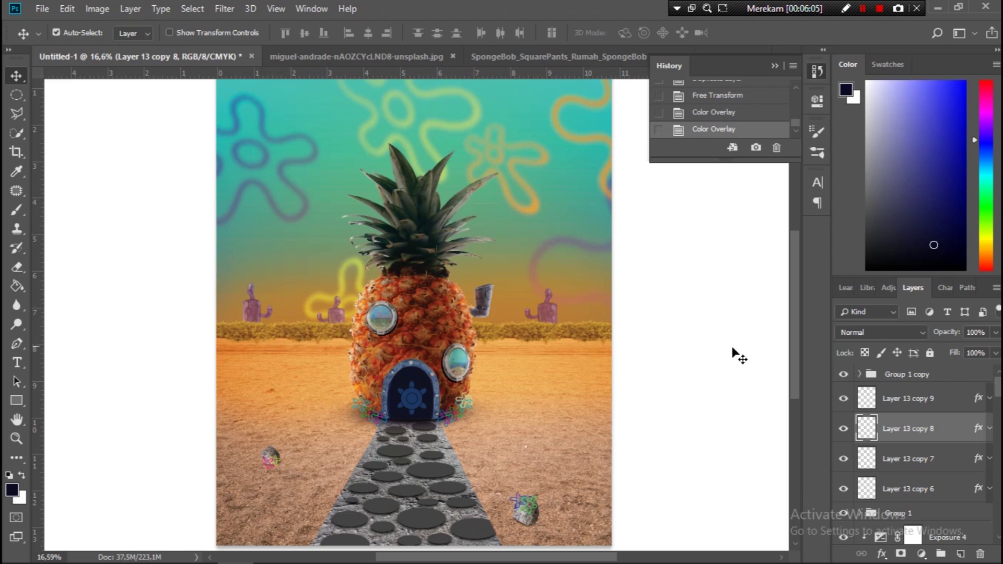